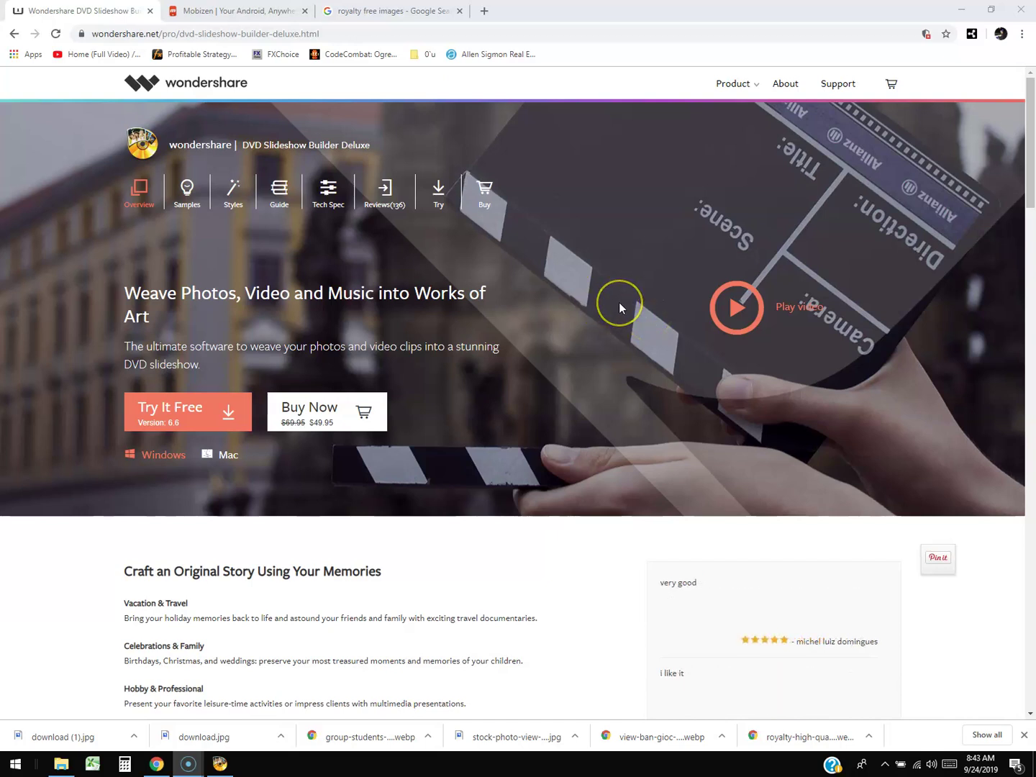
- Leave the Chrome product page and bring the Slideshow Builder window to the front
{"action": "left_click", "coordinate": [495, 288]}
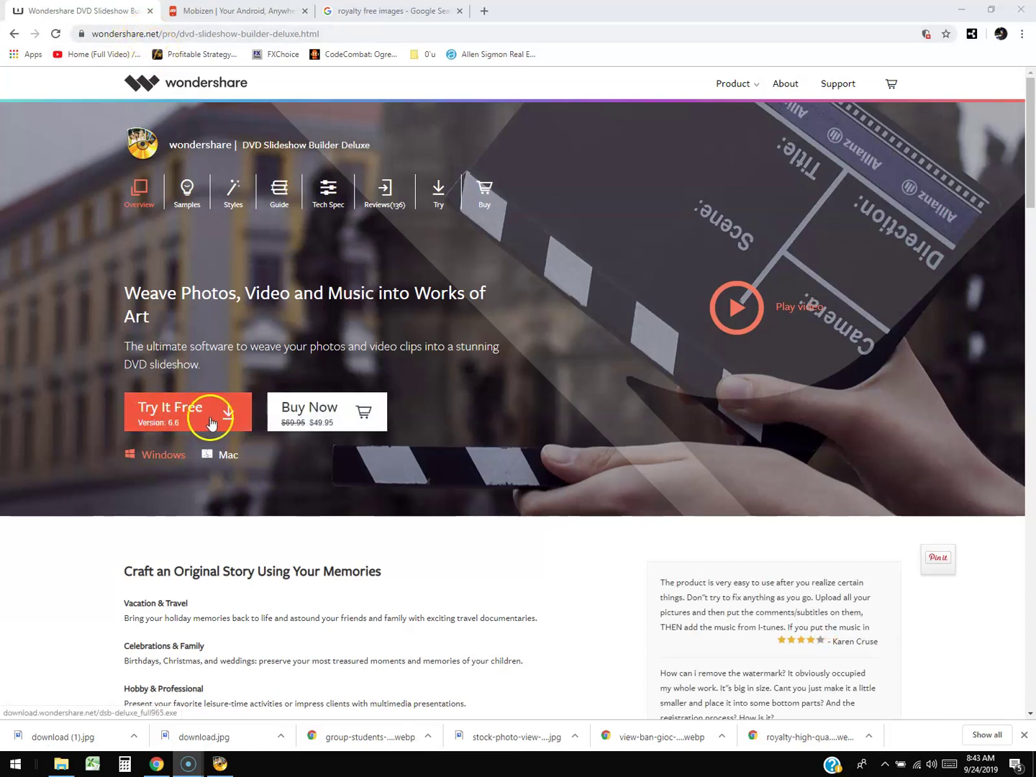
{"action": "left_click", "coordinate": [220, 764]}
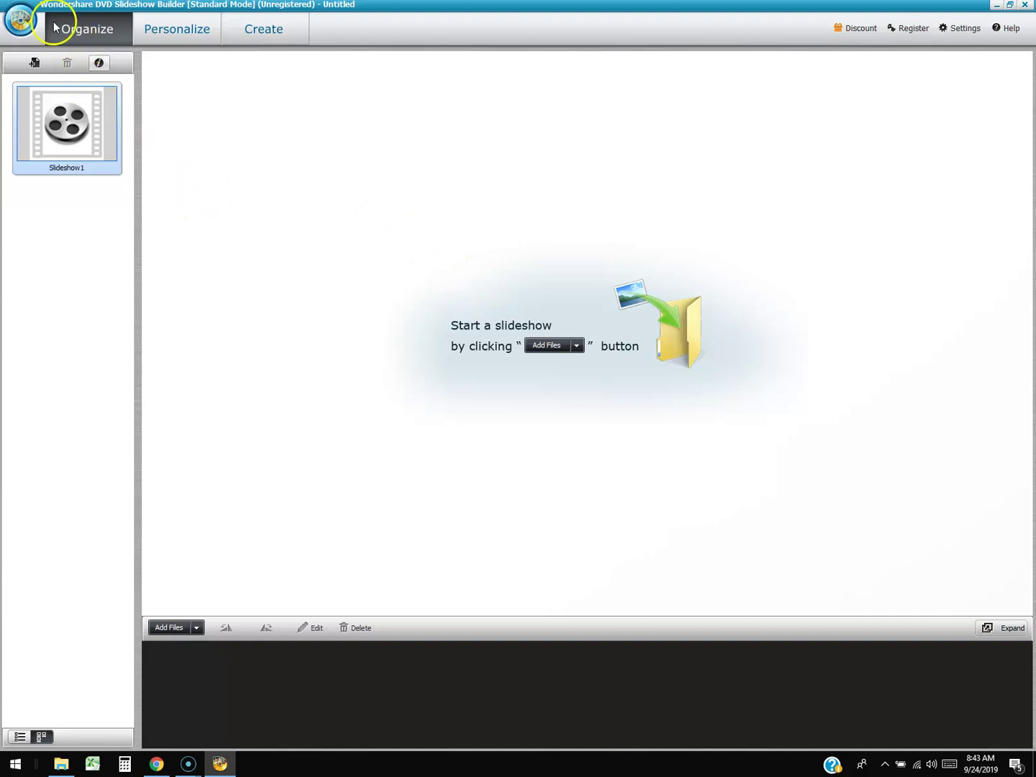
- Put the untitled Slideshow1 project into Advanced Mode from the orb menu
{"action": "left_click", "coordinate": [23, 21]}
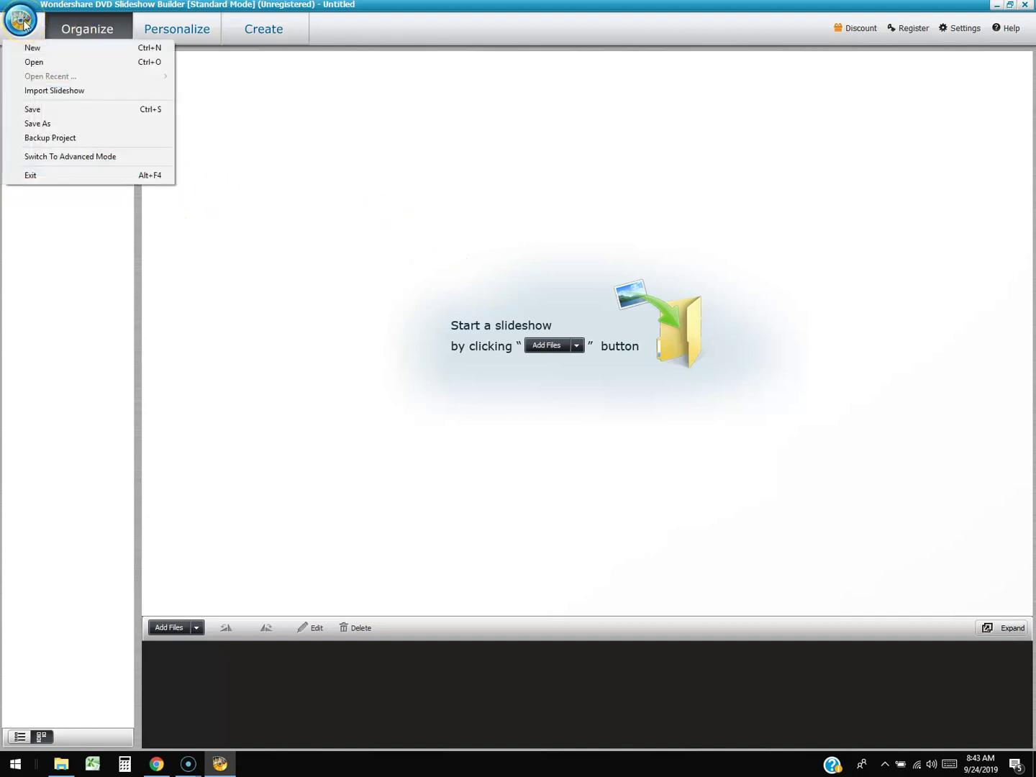
{"action": "left_click", "coordinate": [63, 159]}
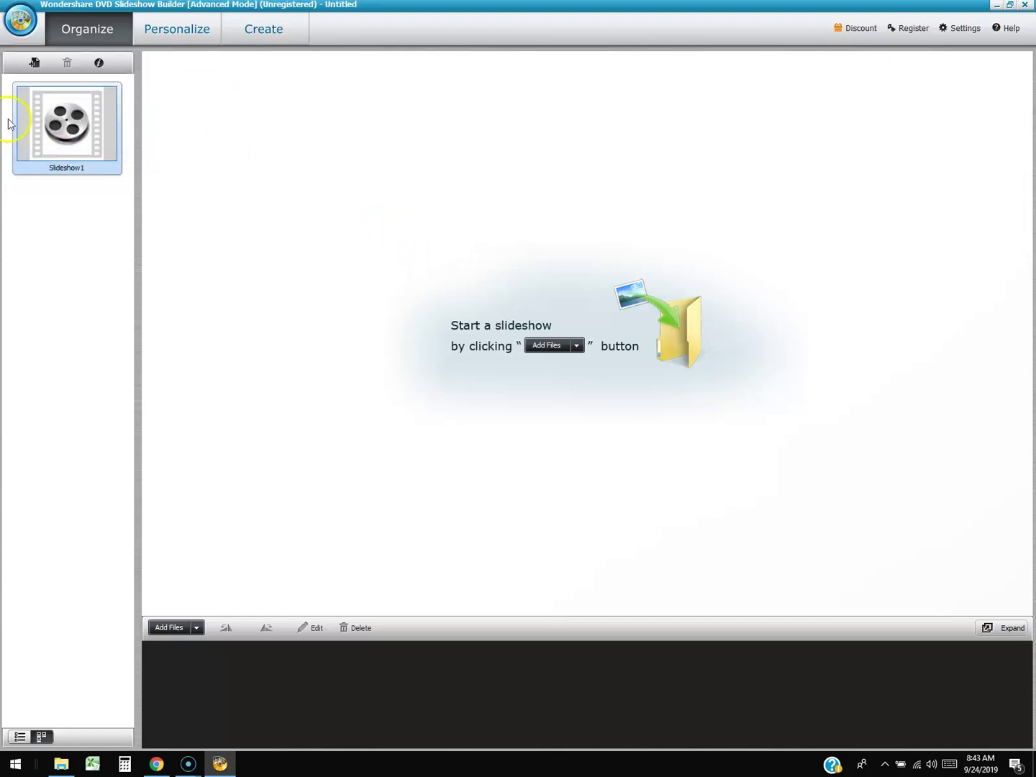
{"action": "left_click", "coordinate": [20, 23]}
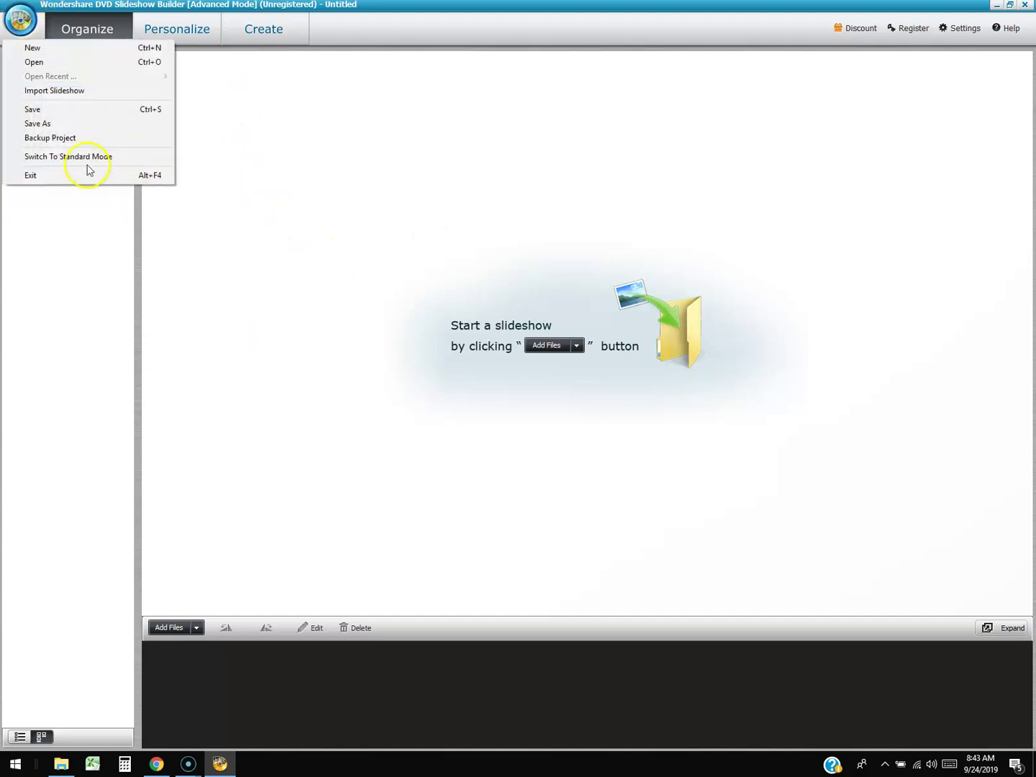
{"action": "left_click", "coordinate": [349, 261]}
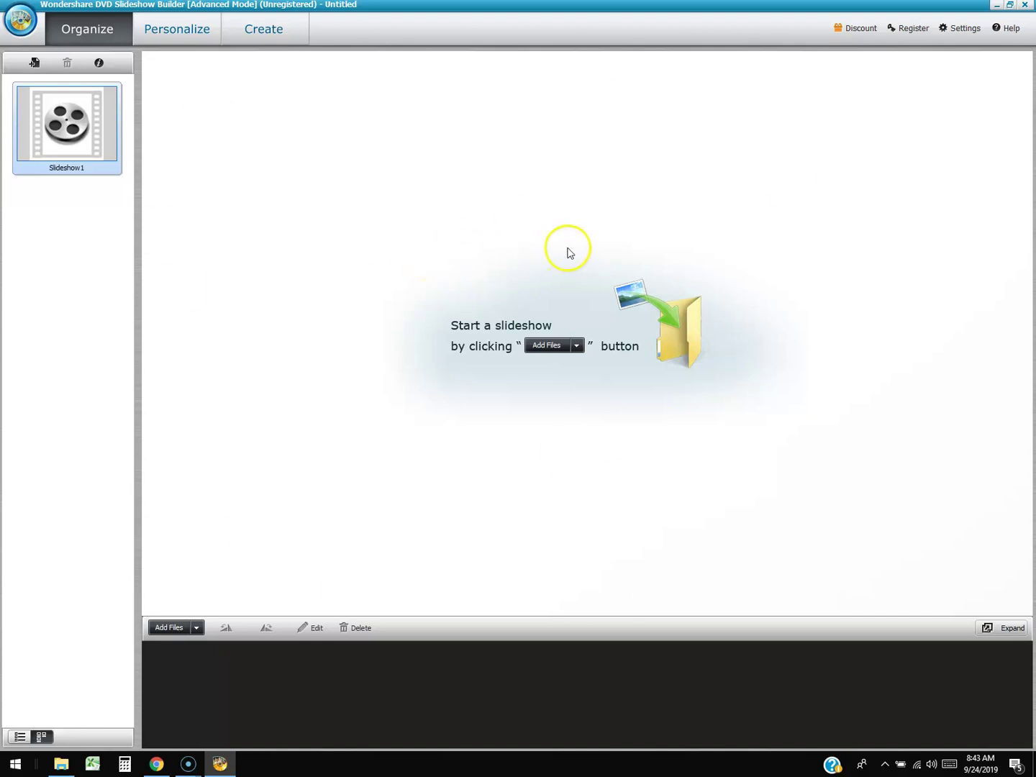
{"action": "left_click", "coordinate": [562, 351]}
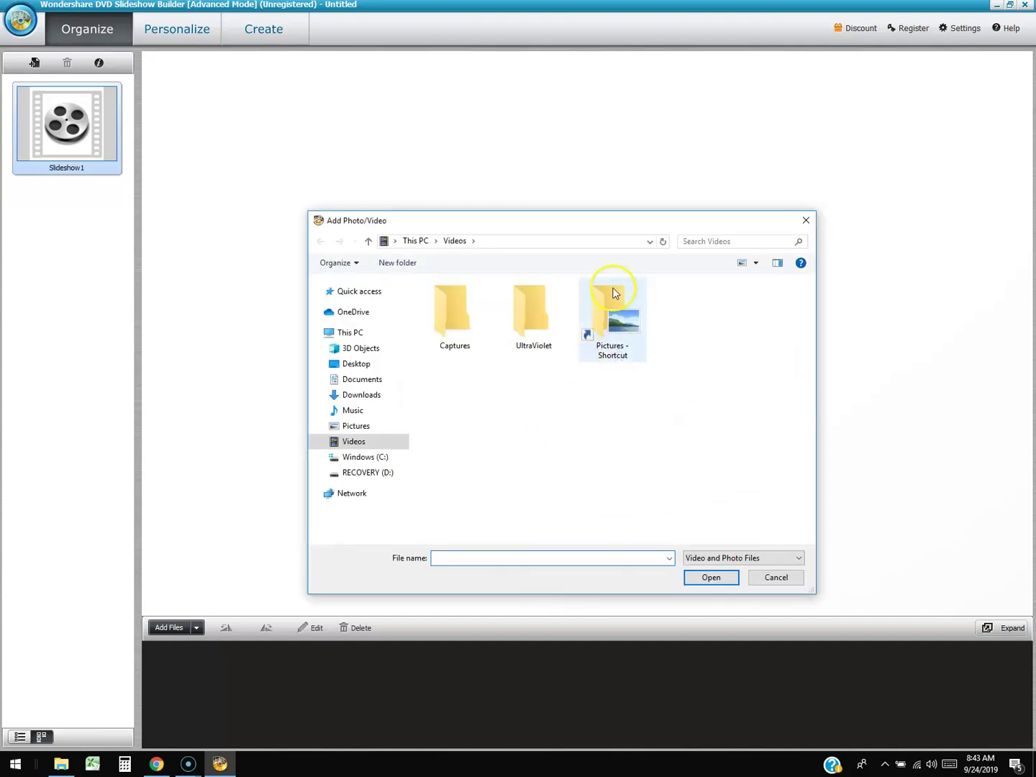
- Load all three images from the Desktop's slide show folder into the slideshow
{"action": "left_click", "coordinate": [357, 364]}
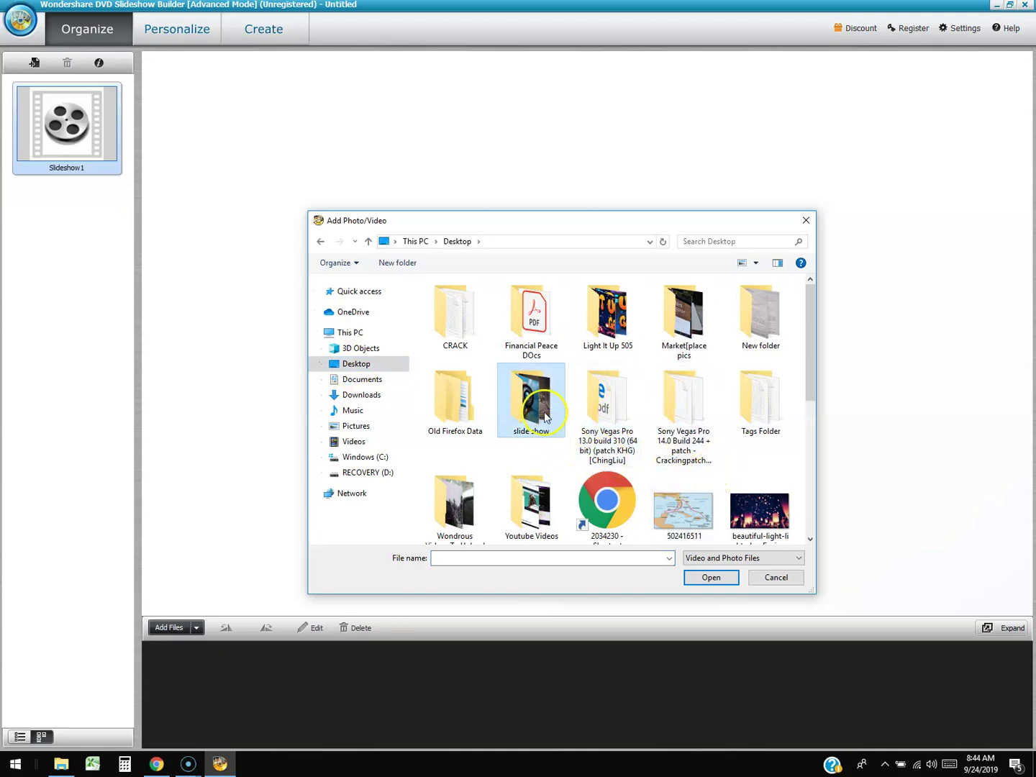
{"action": "double_click", "coordinate": [543, 412]}
{"action": "left_click_drag", "start_coordinate": [665, 422], "coordinate": [419, 294]}
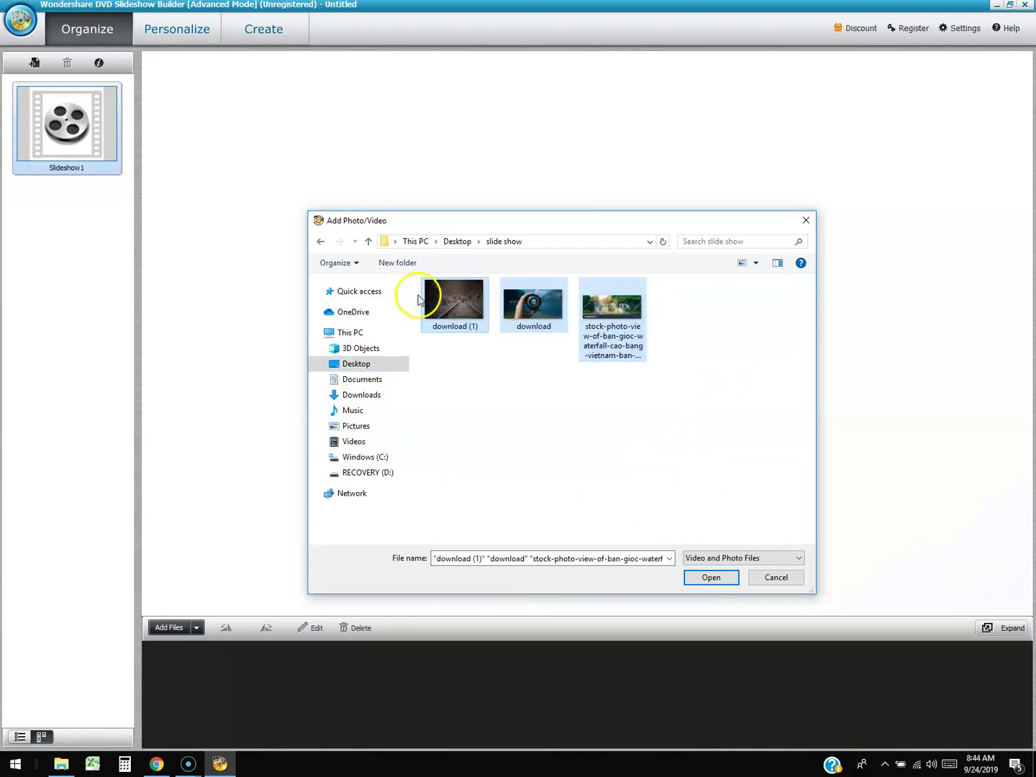
{"action": "left_click", "coordinate": [709, 577]}
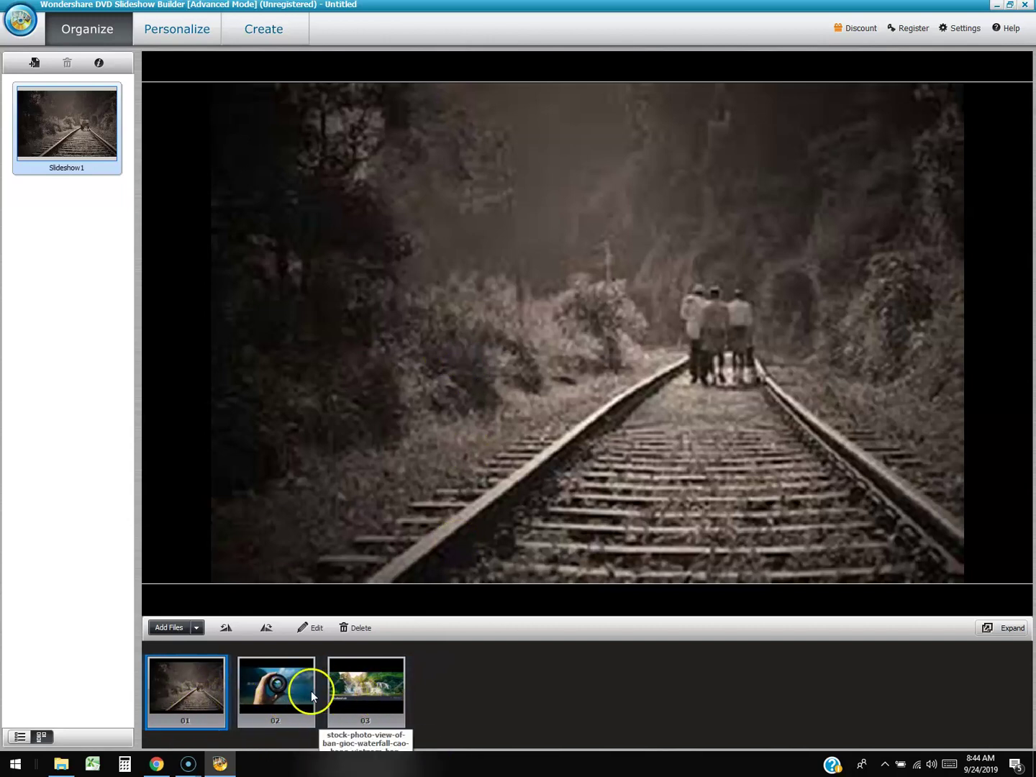
- Move the waterfall photo to the first slot and rotate it four quarter turns back upright
{"action": "left_click", "coordinate": [372, 691]}
{"action": "left_click_drag", "start_coordinate": [183, 687], "coordinate": [209, 696]}
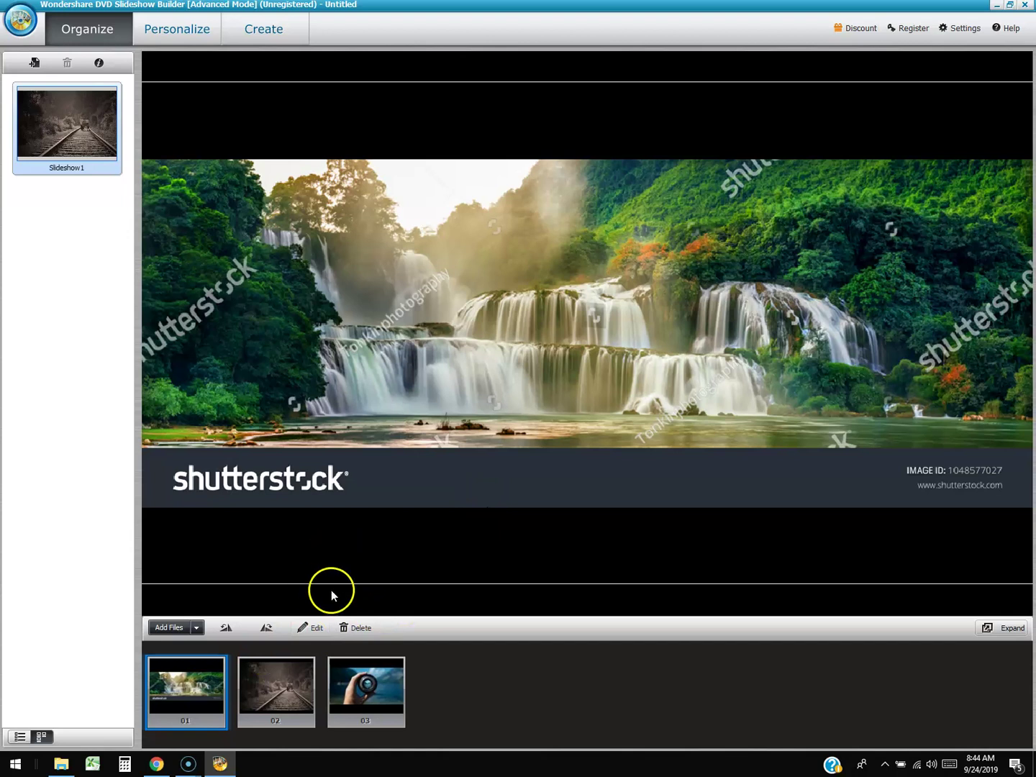
{"action": "left_click", "coordinate": [272, 628]}
{"action": "left_click", "coordinate": [272, 629]}
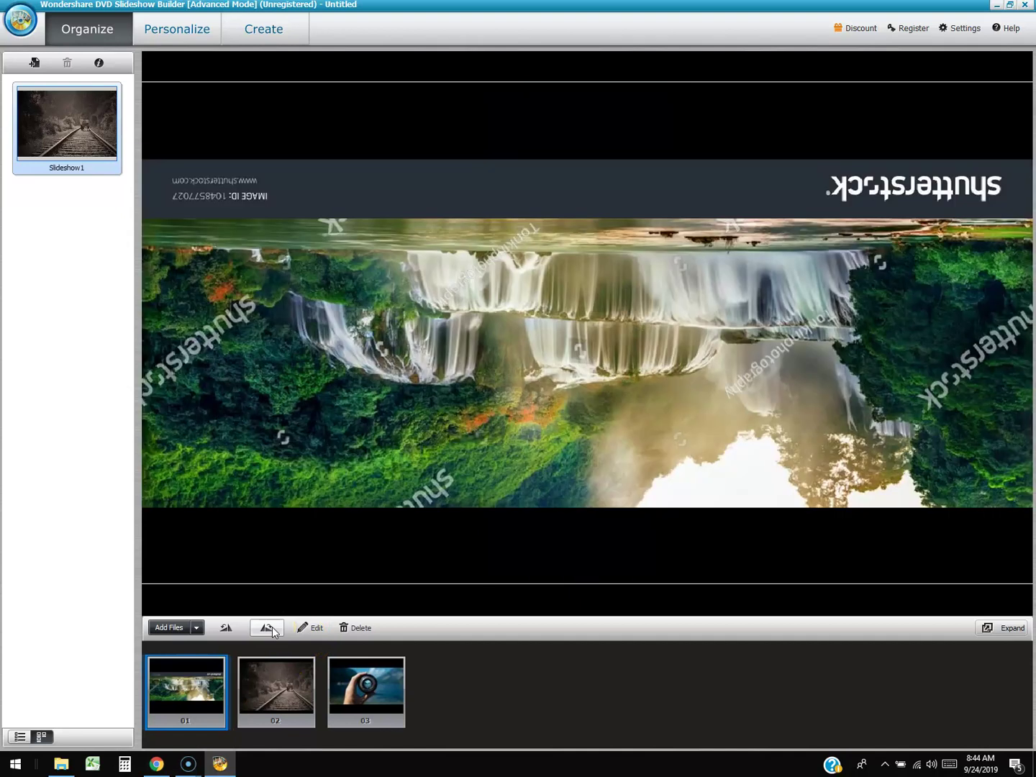
{"action": "left_click", "coordinate": [272, 626]}
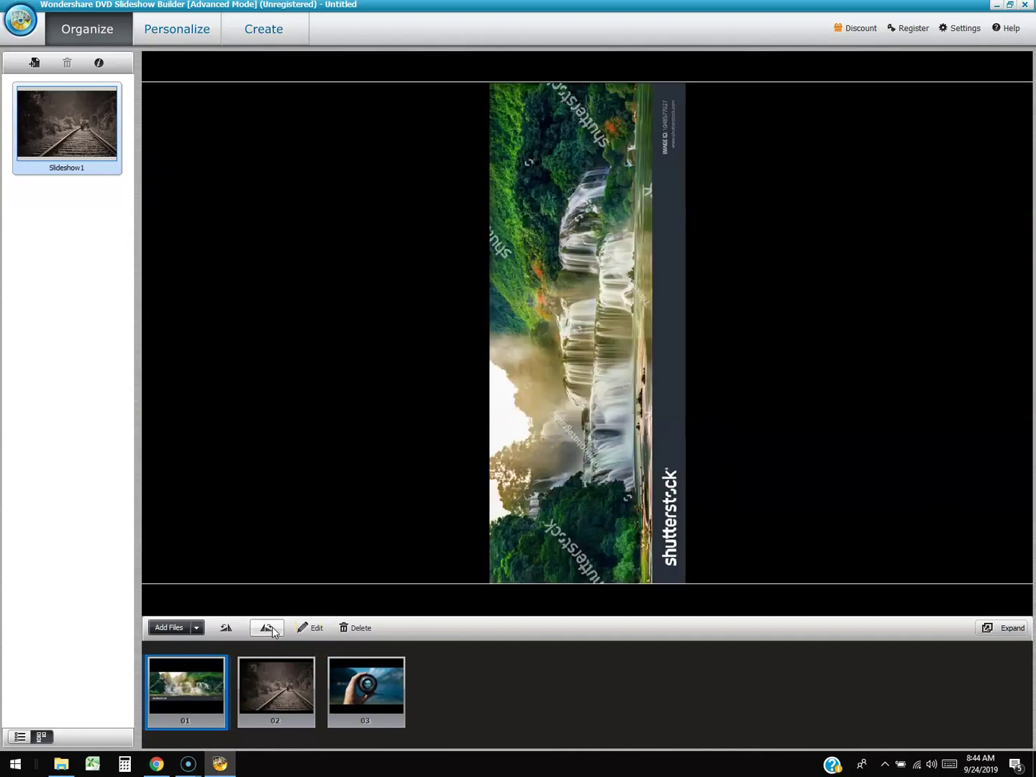
{"action": "left_click", "coordinate": [272, 626]}
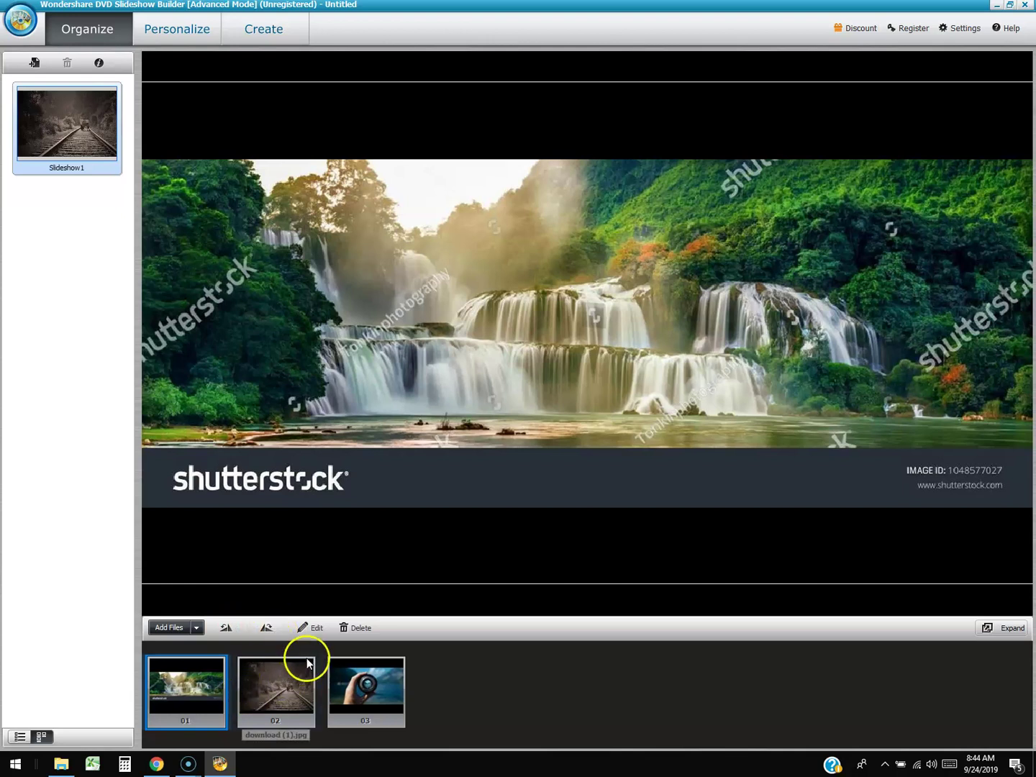
{"action": "left_click", "coordinate": [310, 626]}
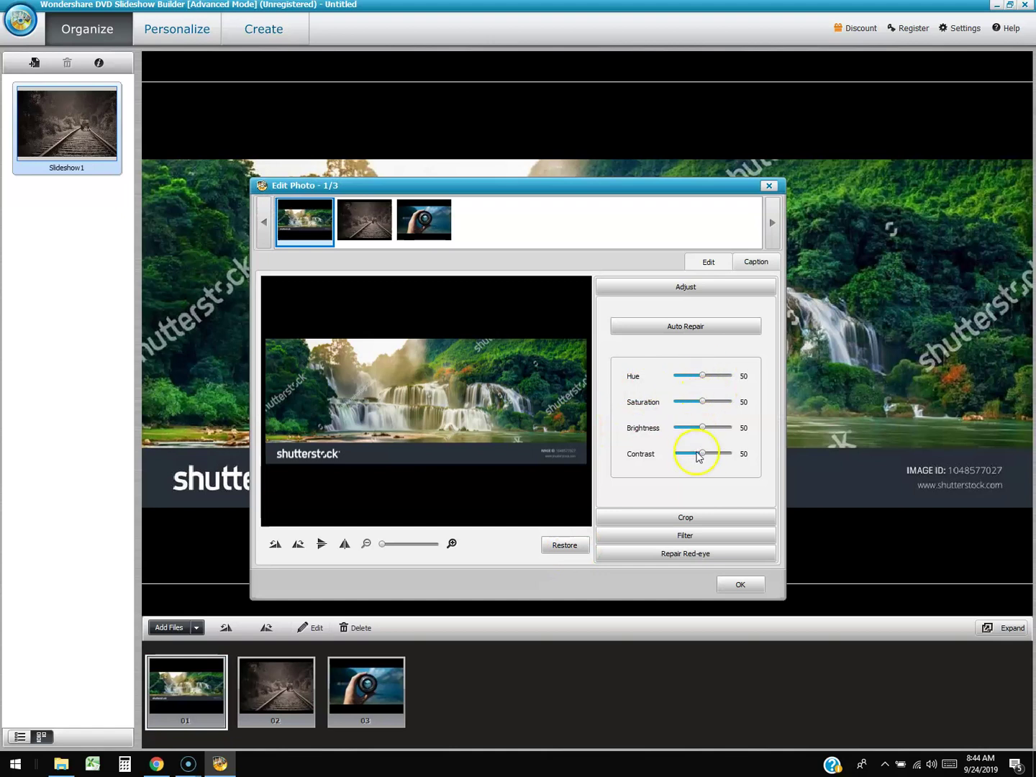
- Try the waterfall photo's Brightness and Contrast sliders, leaving all four values at 50
{"action": "mouse_move", "coordinate": [702, 431]}
{"action": "left_mouse_down"}
{"action": "mouse_move", "coordinate": [681, 433]}
{"action": "mouse_move", "coordinate": [731, 431]}
{"action": "mouse_move", "coordinate": [677, 432]}
{"action": "mouse_move", "coordinate": [692, 433]}
{"action": "left_mouse_up"}
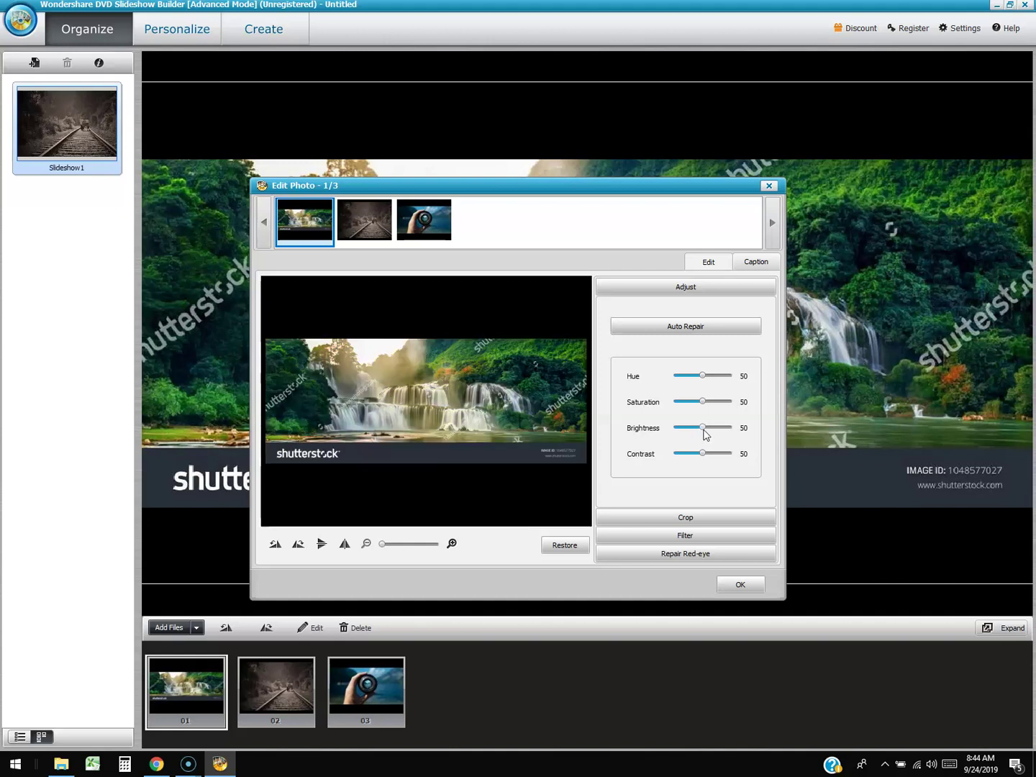
{"action": "mouse_move", "coordinate": [696, 458]}
{"action": "left_mouse_down"}
{"action": "mouse_move", "coordinate": [719, 455]}
{"action": "mouse_move", "coordinate": [682, 457]}
{"action": "mouse_move", "coordinate": [704, 462]}
{"action": "left_mouse_up"}
{"action": "left_click", "coordinate": [450, 544]}
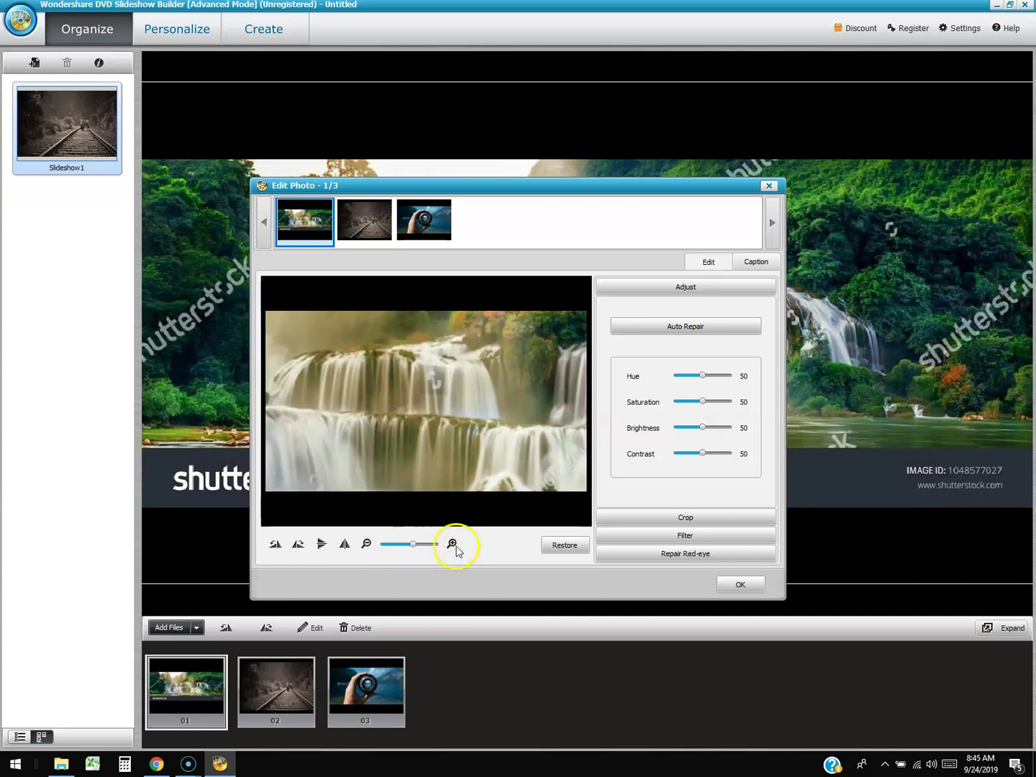
{"action": "left_click", "coordinate": [408, 545]}
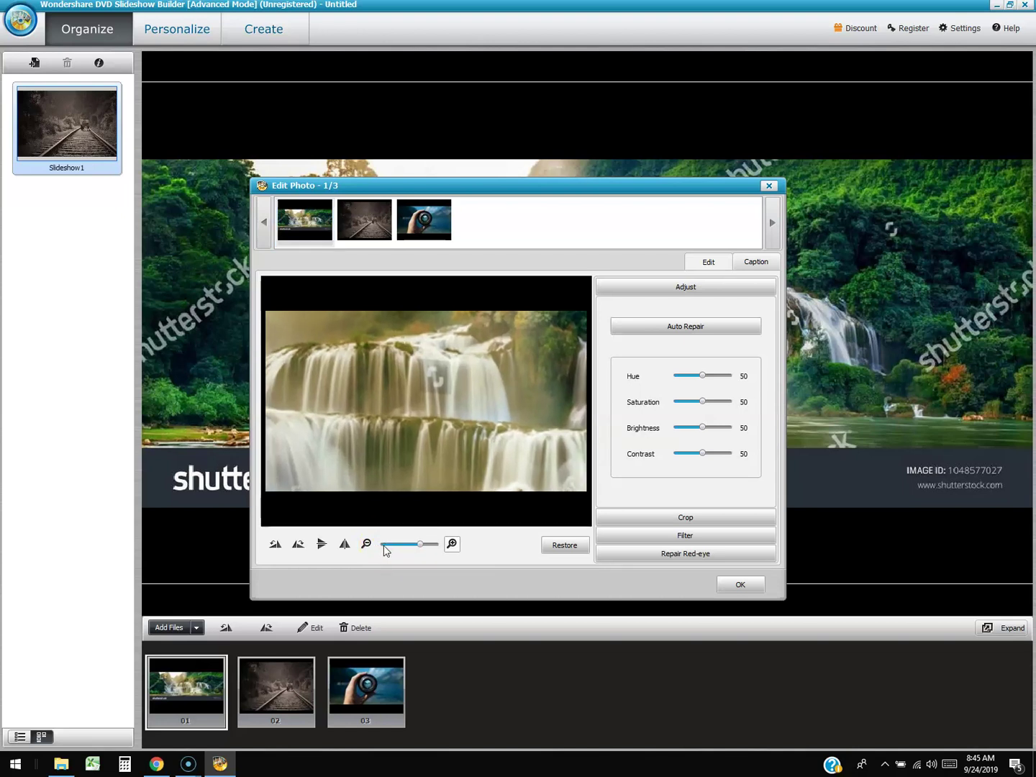
{"action": "left_click", "coordinate": [384, 545]}
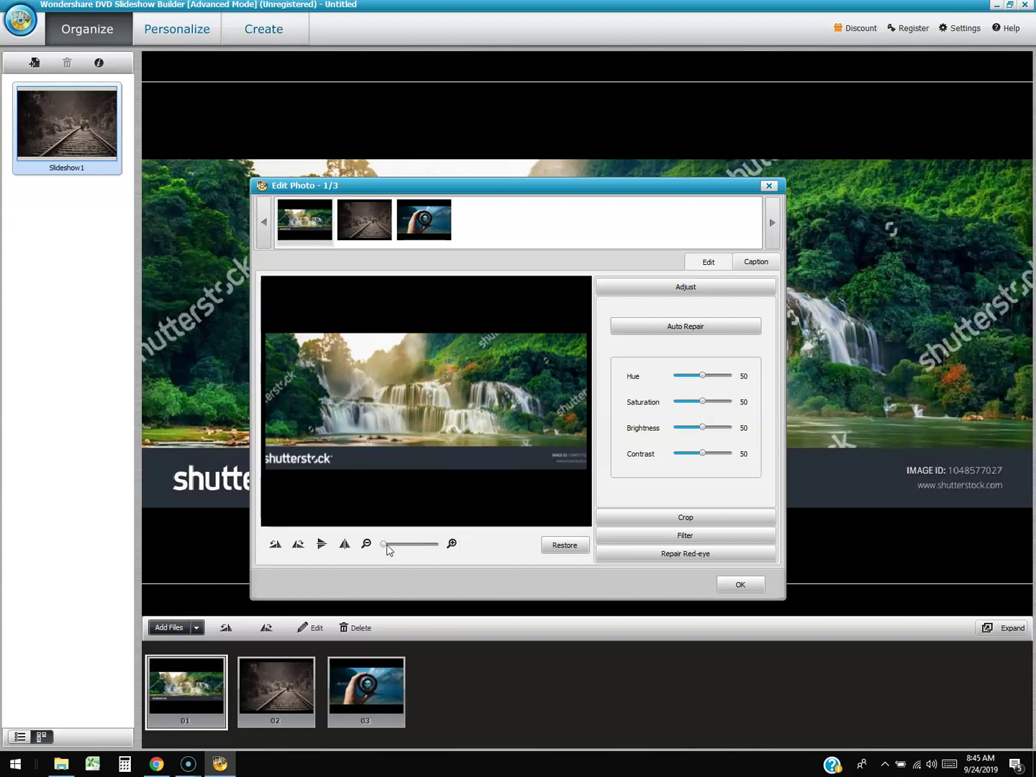
{"action": "left_click", "coordinate": [397, 549]}
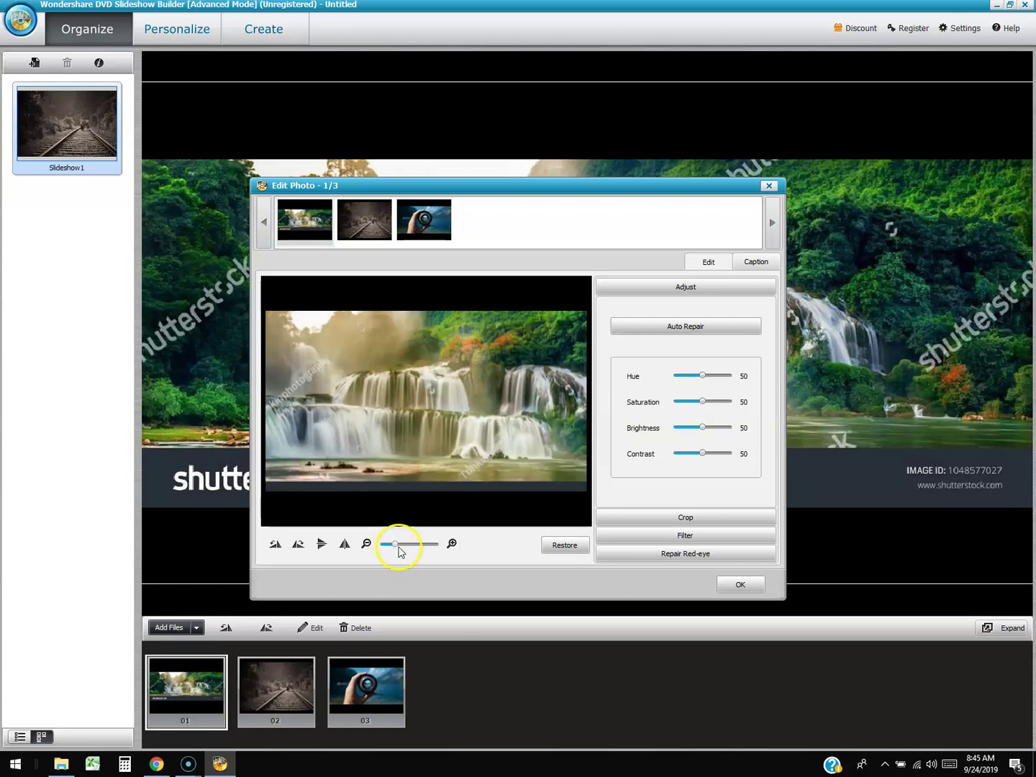
{"action": "left_click", "coordinate": [420, 544]}
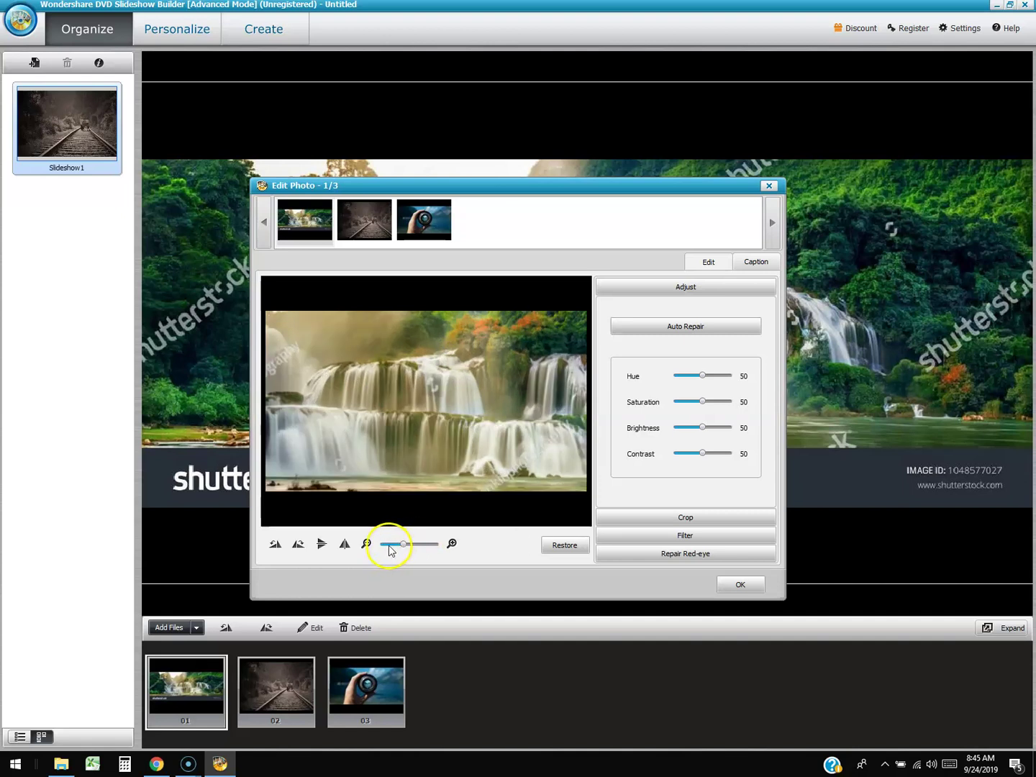
{"action": "left_click", "coordinate": [386, 549]}
{"action": "left_click", "coordinate": [384, 550]}
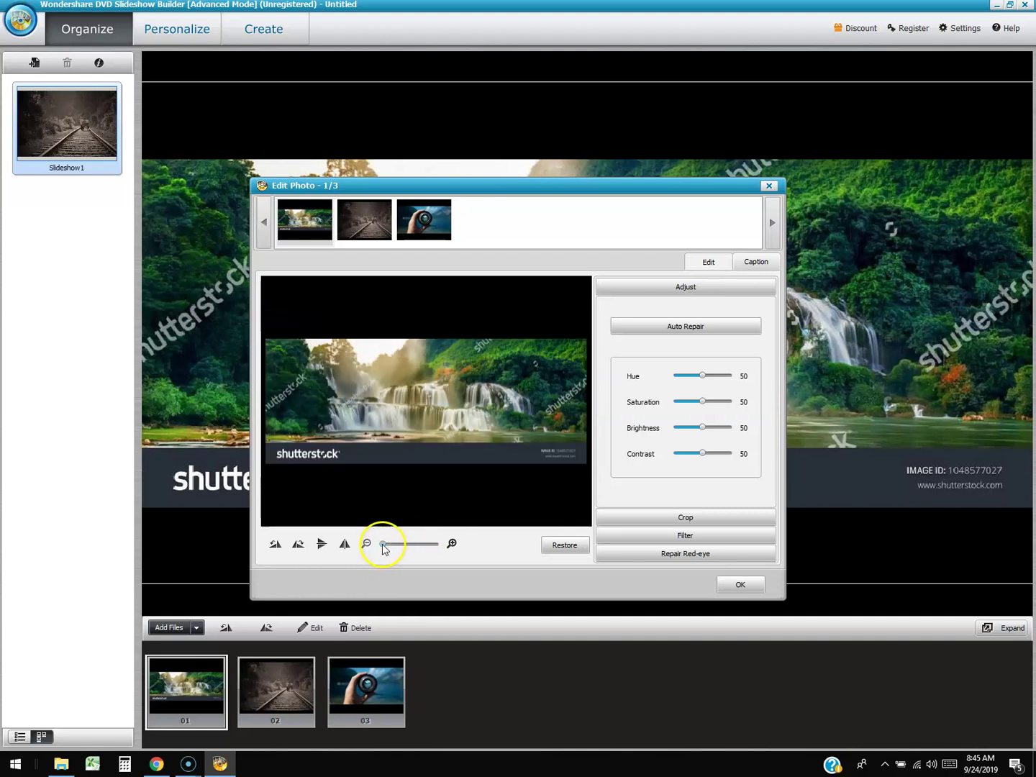
{"action": "left_click", "coordinate": [347, 545]}
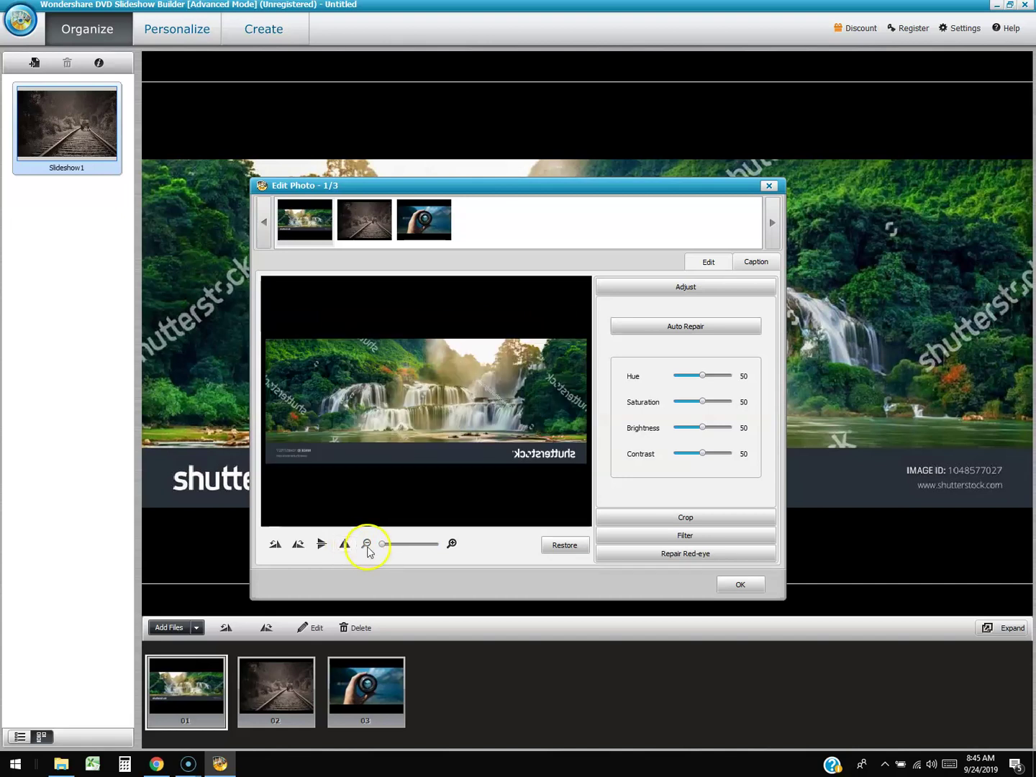
{"action": "left_click", "coordinate": [345, 545]}
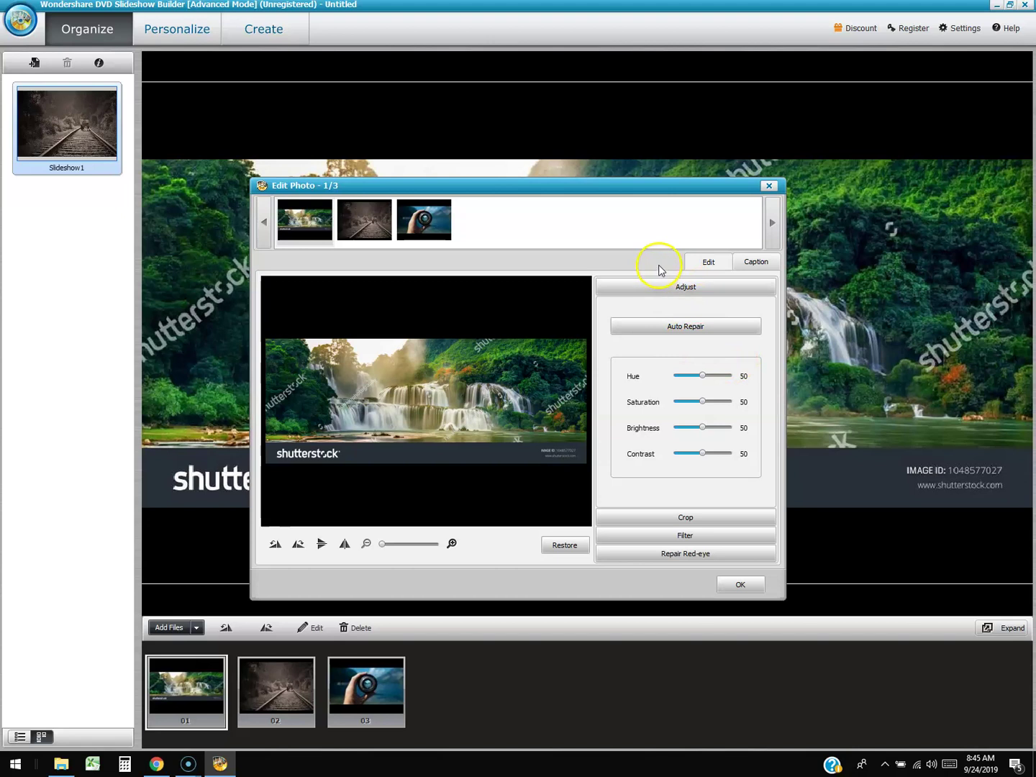
{"action": "left_click", "coordinate": [687, 518]}
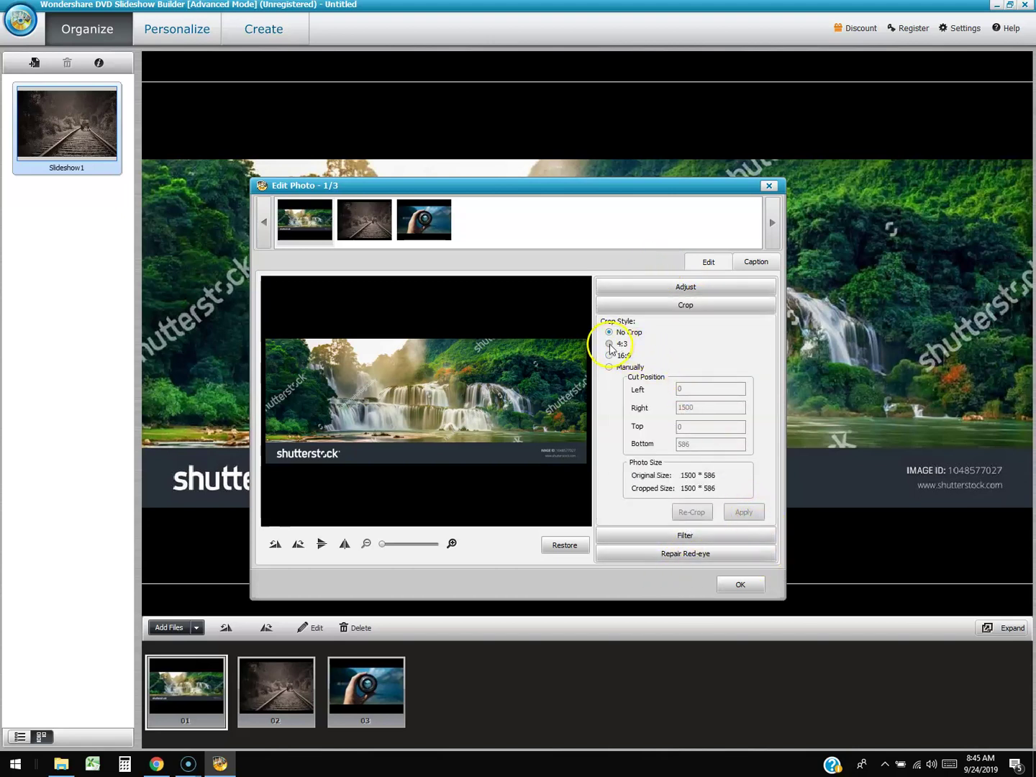
- Crop the waterfall photo manually to 1500 × 584, with the bottom edge at 584
{"action": "left_click", "coordinate": [609, 345]}
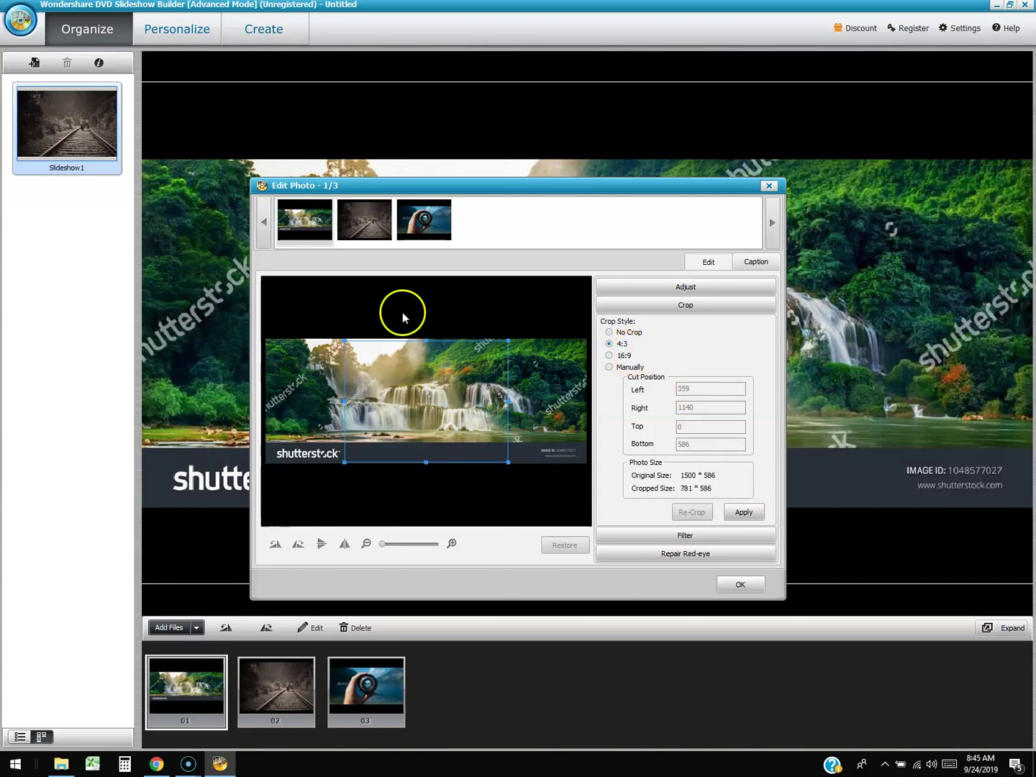
{"action": "left_click", "coordinate": [609, 355]}
{"action": "left_click", "coordinate": [609, 367]}
{"action": "mouse_move", "coordinate": [583, 461]}
{"action": "left_mouse_down"}
{"action": "mouse_move", "coordinate": [529, 432]}
{"action": "mouse_move", "coordinate": [584, 462]}
{"action": "left_mouse_up"}
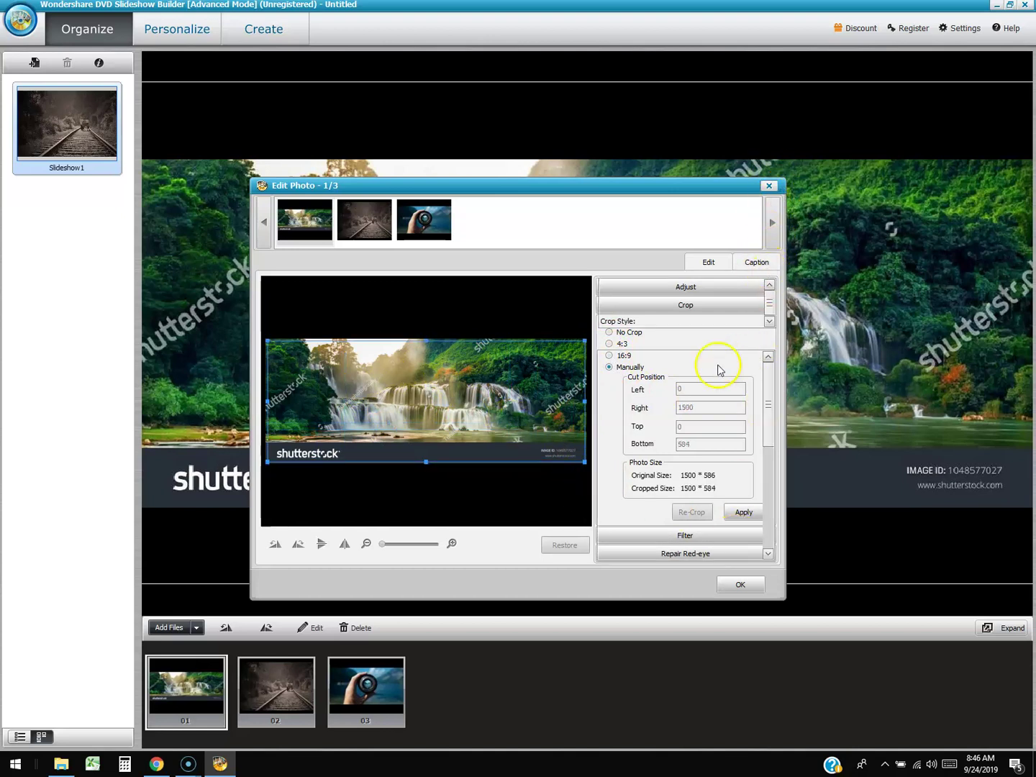
{"action": "left_click", "coordinate": [747, 263]}
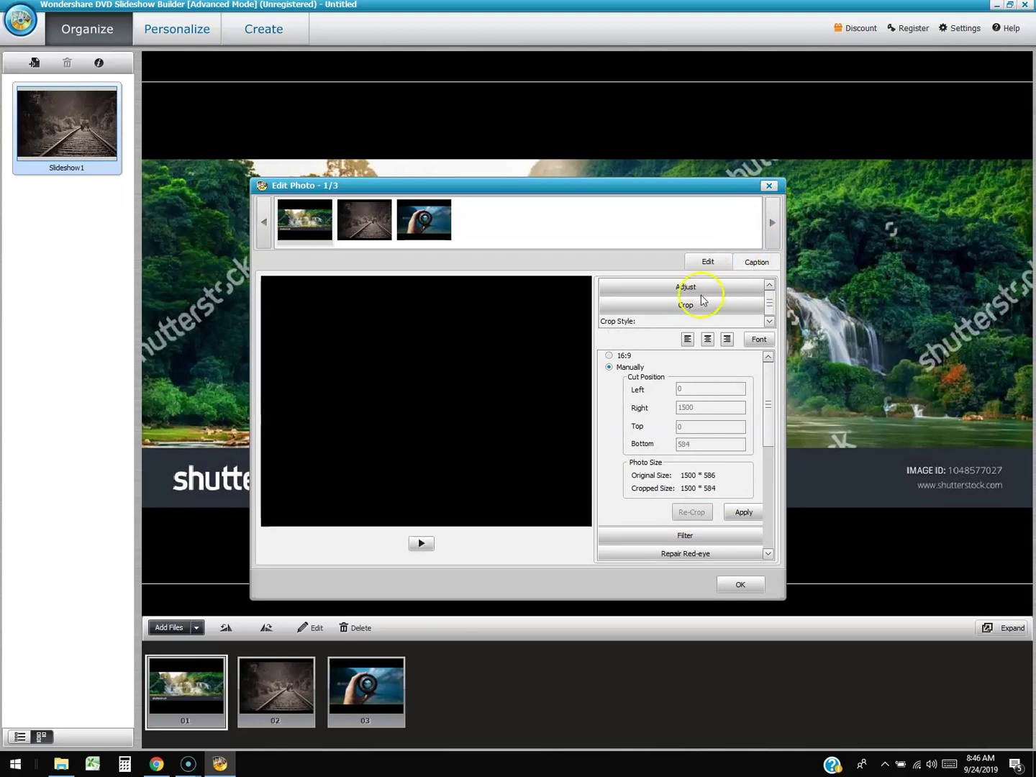
- Caption the waterfall photo 'test' and close the Edit Photo dialog
{"action": "type", "text": "test"}
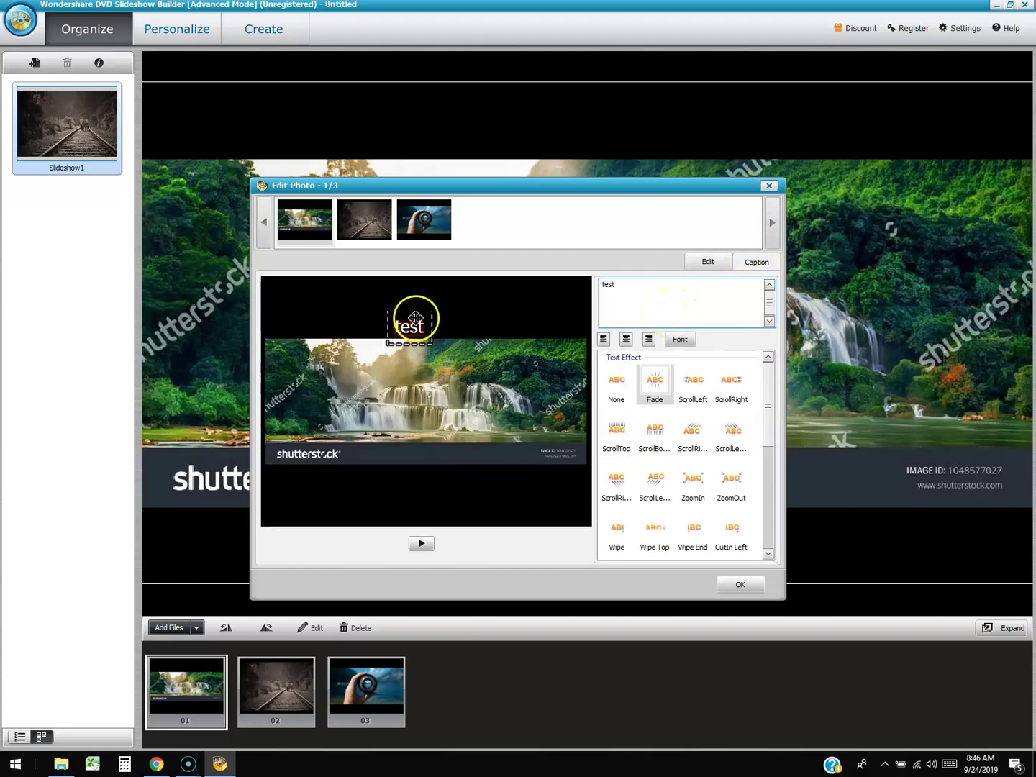
{"action": "left_click", "coordinate": [768, 185]}
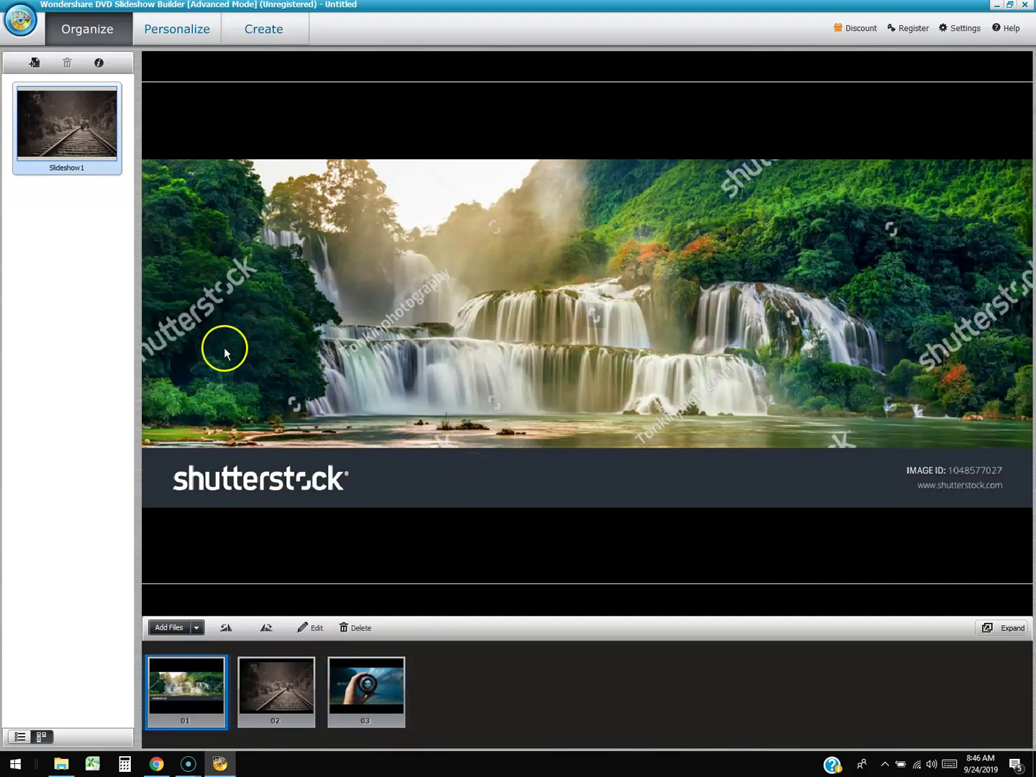
{"action": "left_click", "coordinate": [182, 42]}
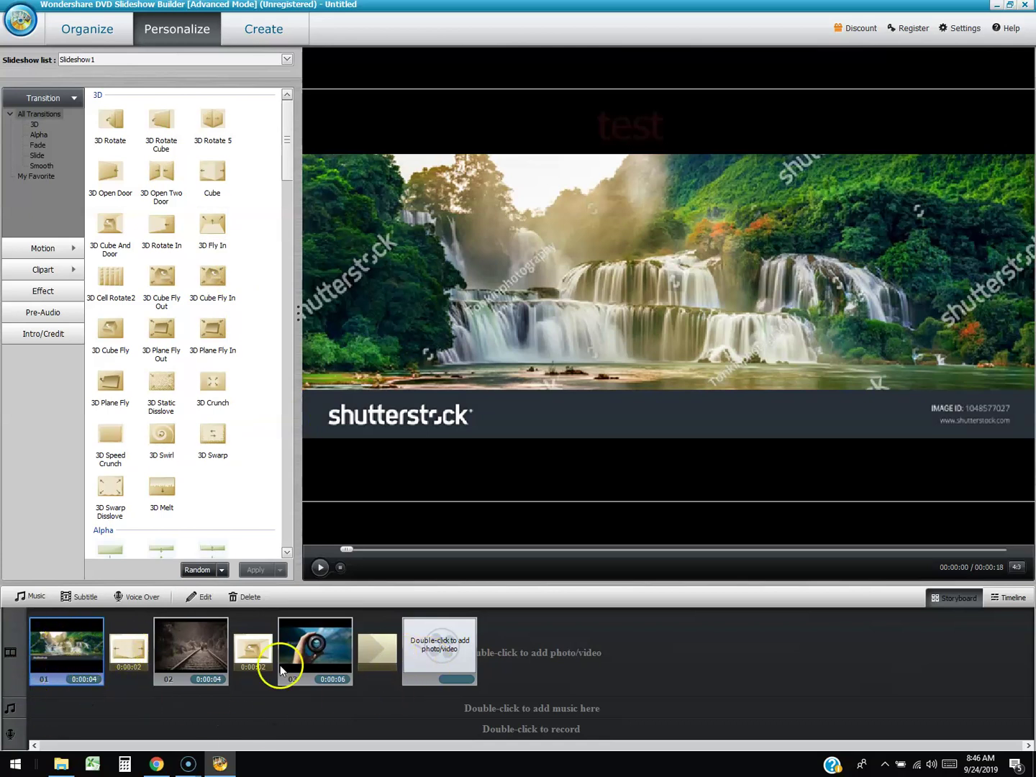
- Delete the existing transitions after clip 01 and between clips 02 and 03
{"action": "left_click", "coordinate": [144, 658]}
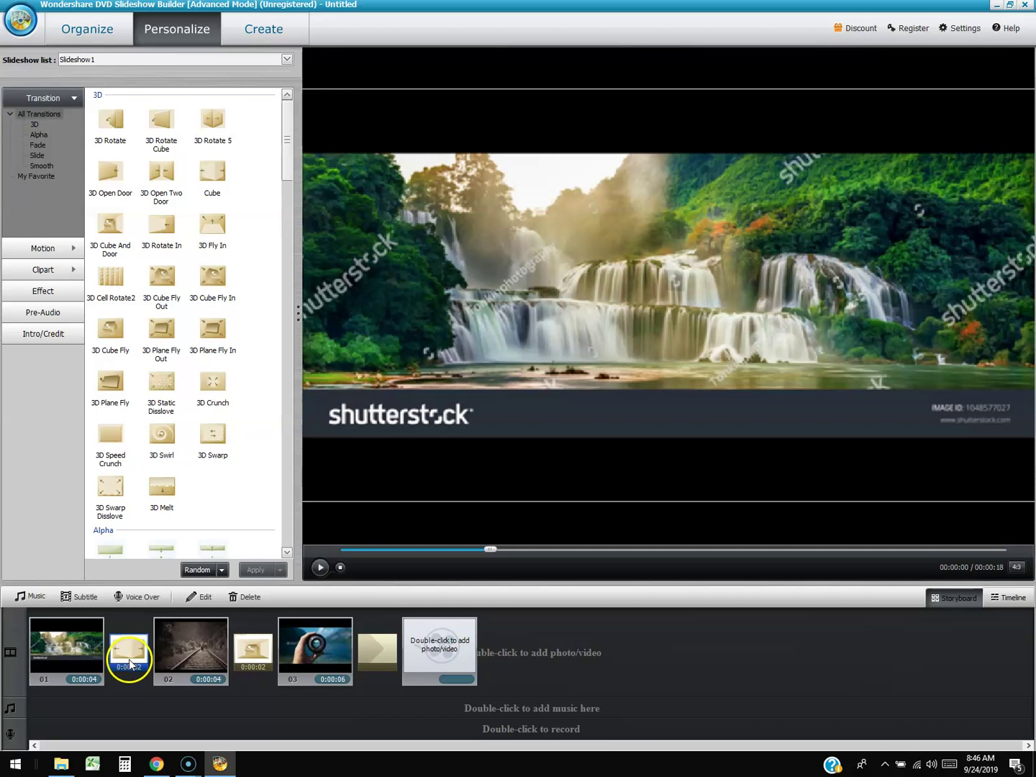
{"action": "right_click", "coordinate": [128, 659]}
{"action": "left_click", "coordinate": [189, 689]}
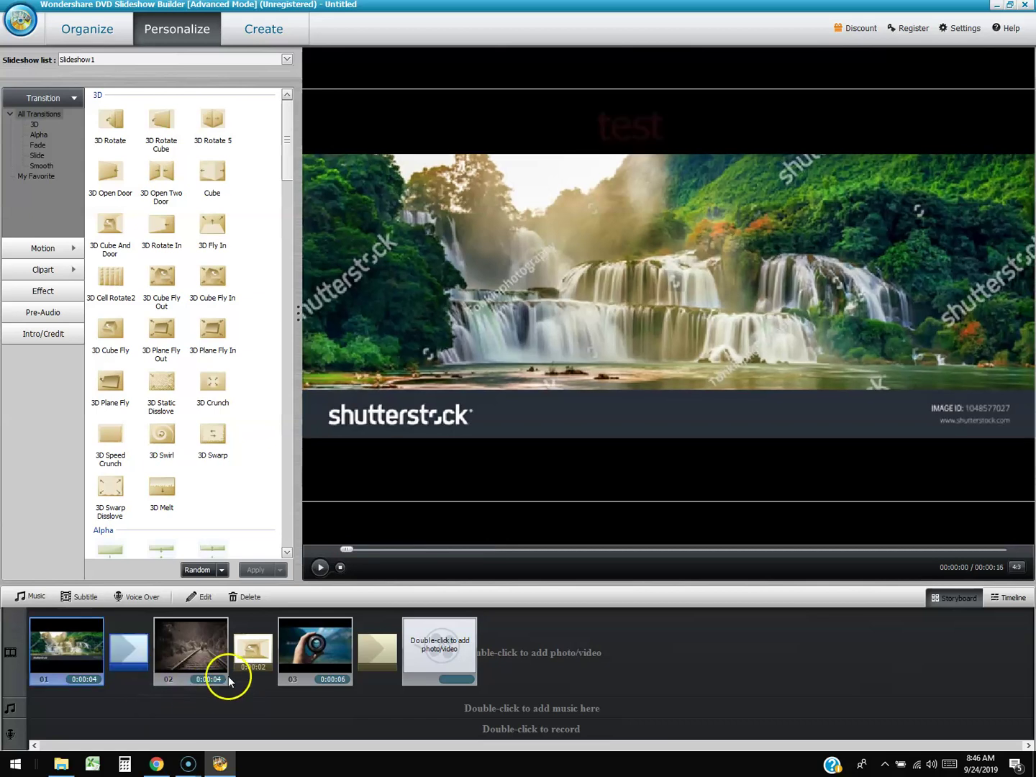
{"action": "right_click", "coordinate": [244, 656]}
{"action": "left_click", "coordinate": [302, 685]}
{"action": "right_click", "coordinate": [372, 650]}
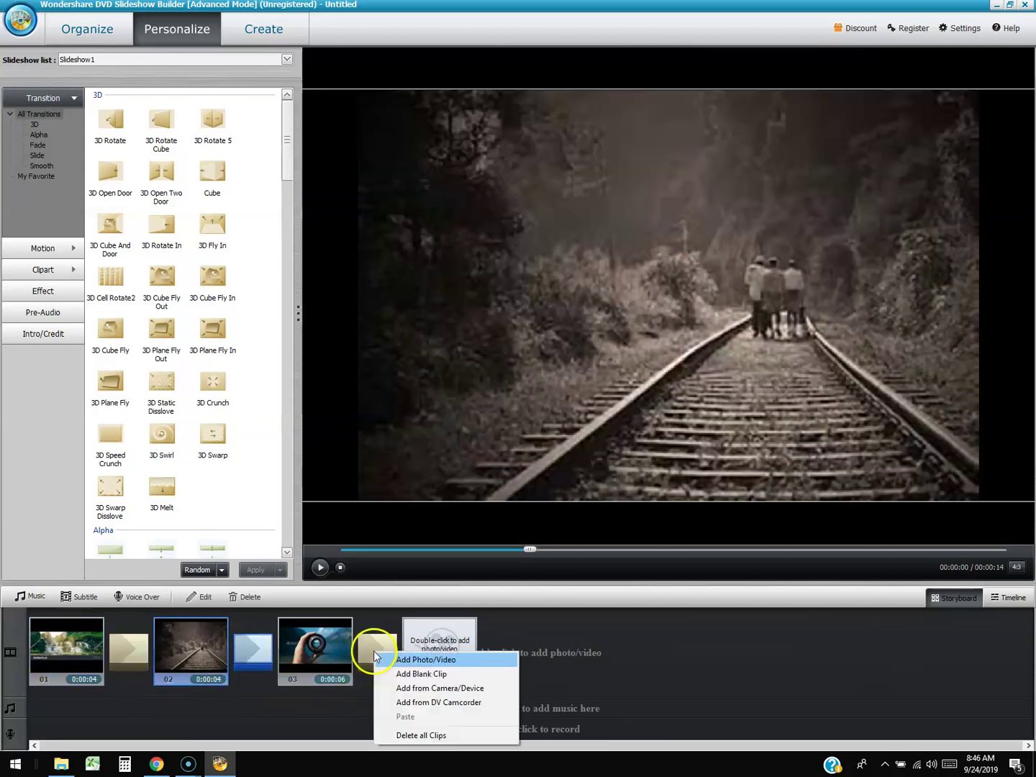
{"action": "left_click", "coordinate": [359, 707]}
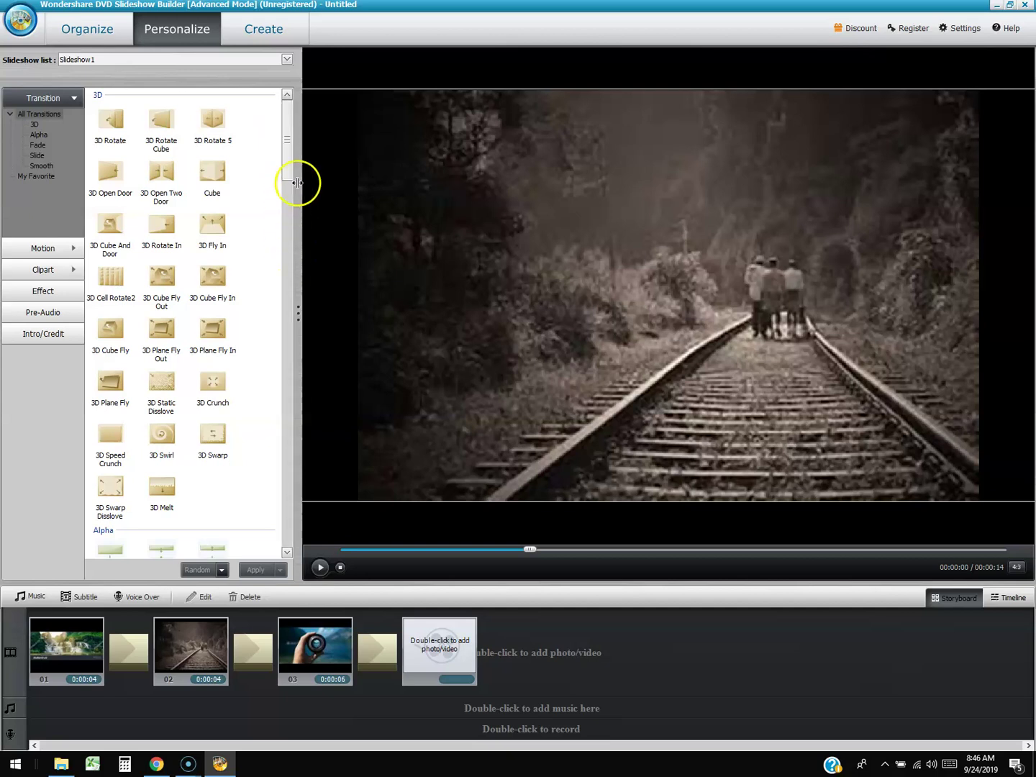
- Place 3D Melt after clip 01 and Cross In between clips 02 and 03
{"action": "scroll", "coordinate": [287, 553], "scroll_direction": "down", "scroll_amount": 5}
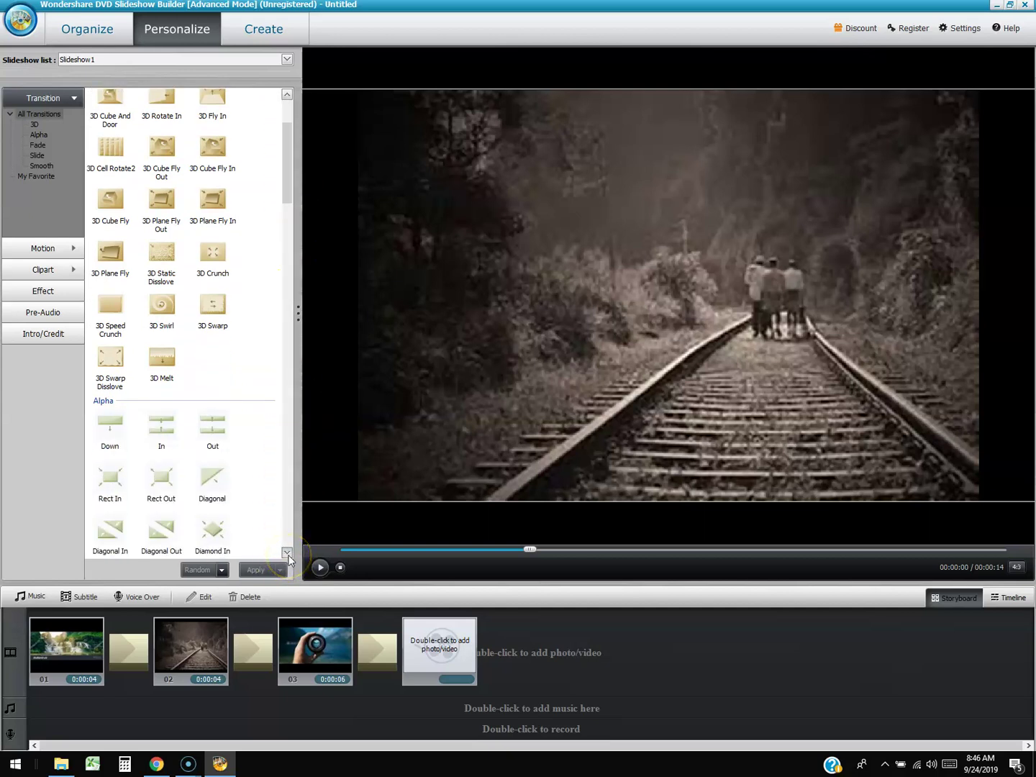
{"action": "scroll", "coordinate": [288, 554], "scroll_direction": "down", "scroll_amount": 3}
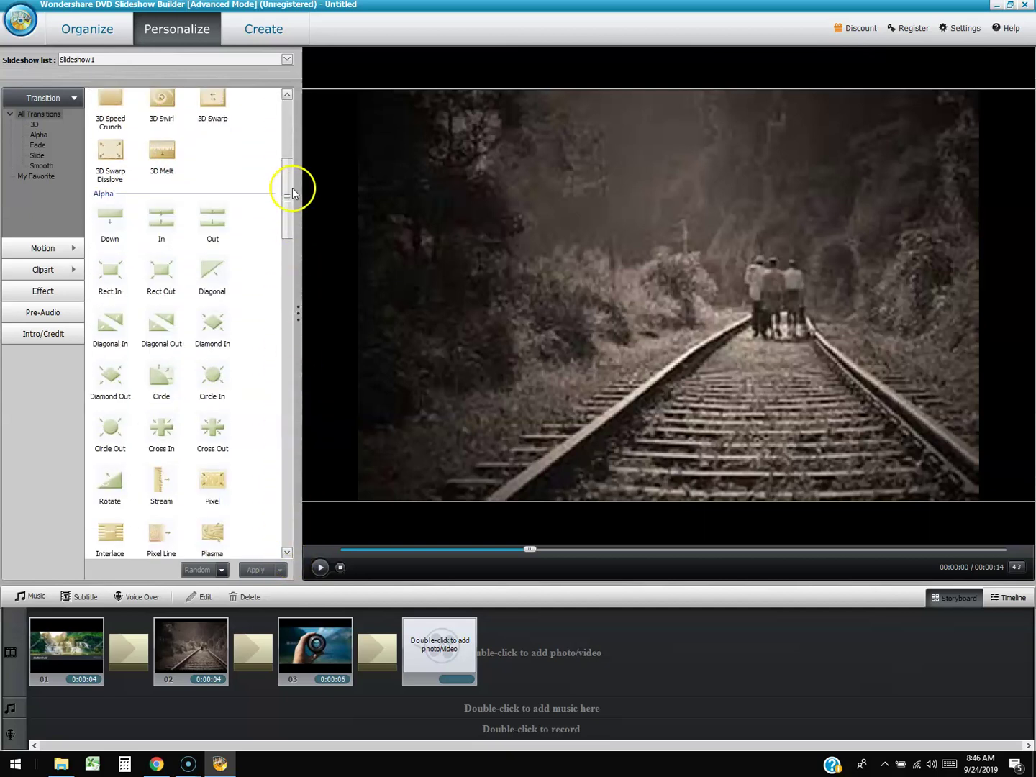
{"action": "left_click", "coordinate": [169, 165]}
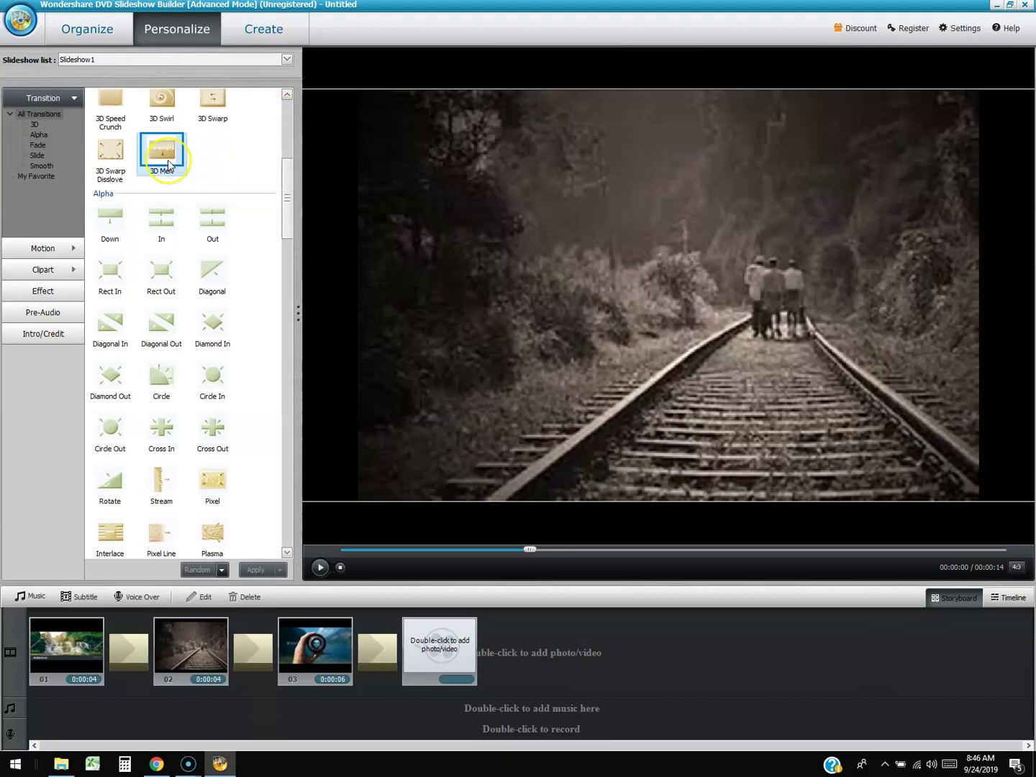
{"action": "left_click_drag", "start_coordinate": [170, 166], "coordinate": [127, 662]}
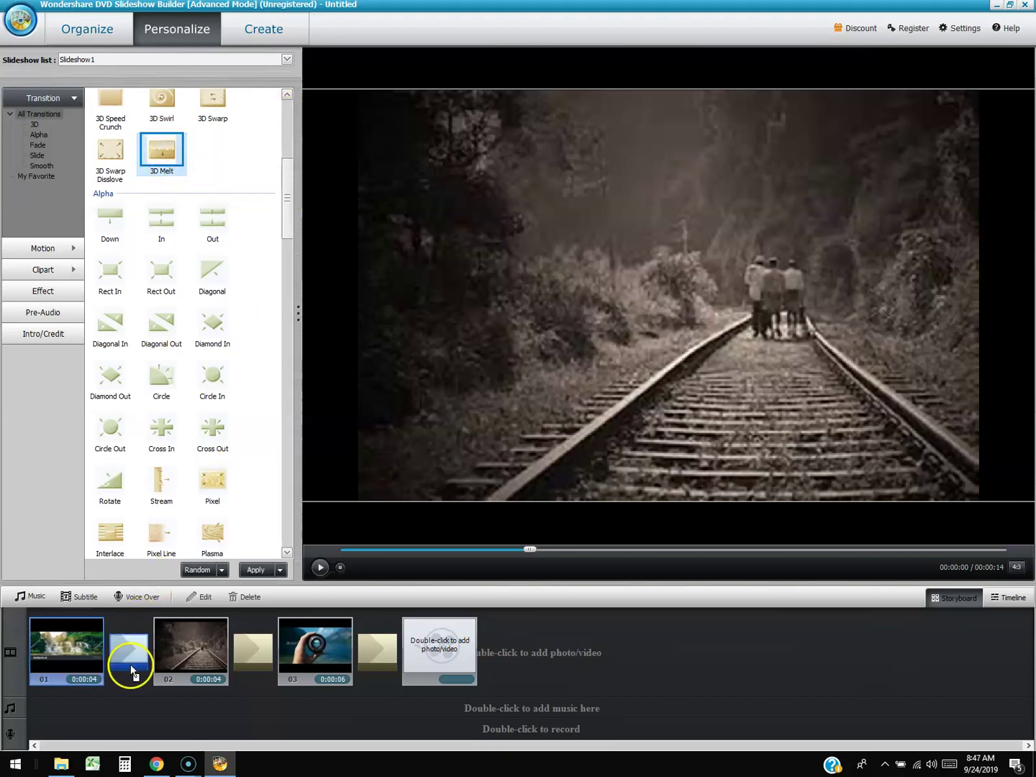
{"action": "left_click", "coordinate": [245, 573]}
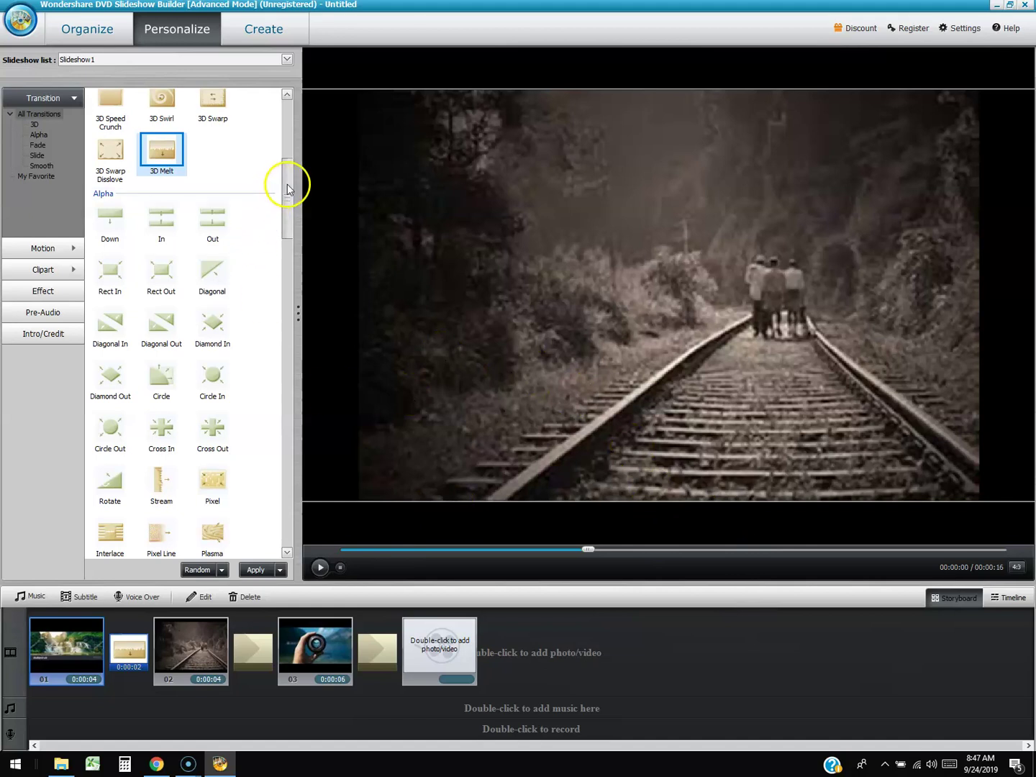
{"action": "left_click_drag", "start_coordinate": [160, 436], "coordinate": [253, 648]}
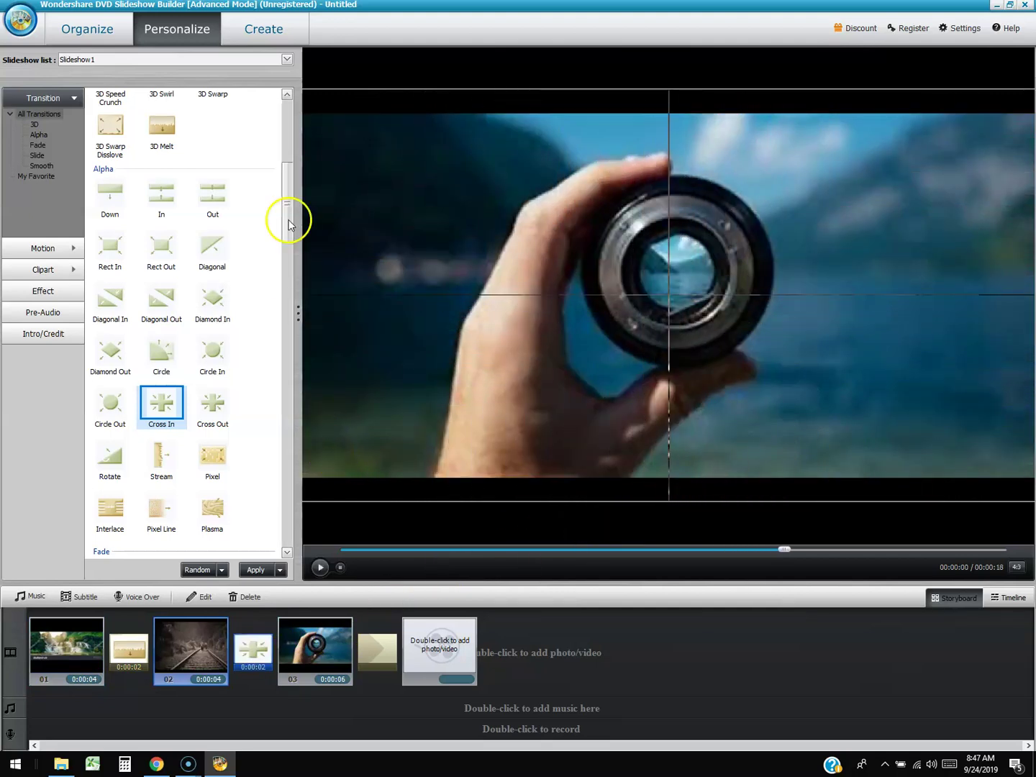
{"action": "left_click", "coordinate": [286, 553]}
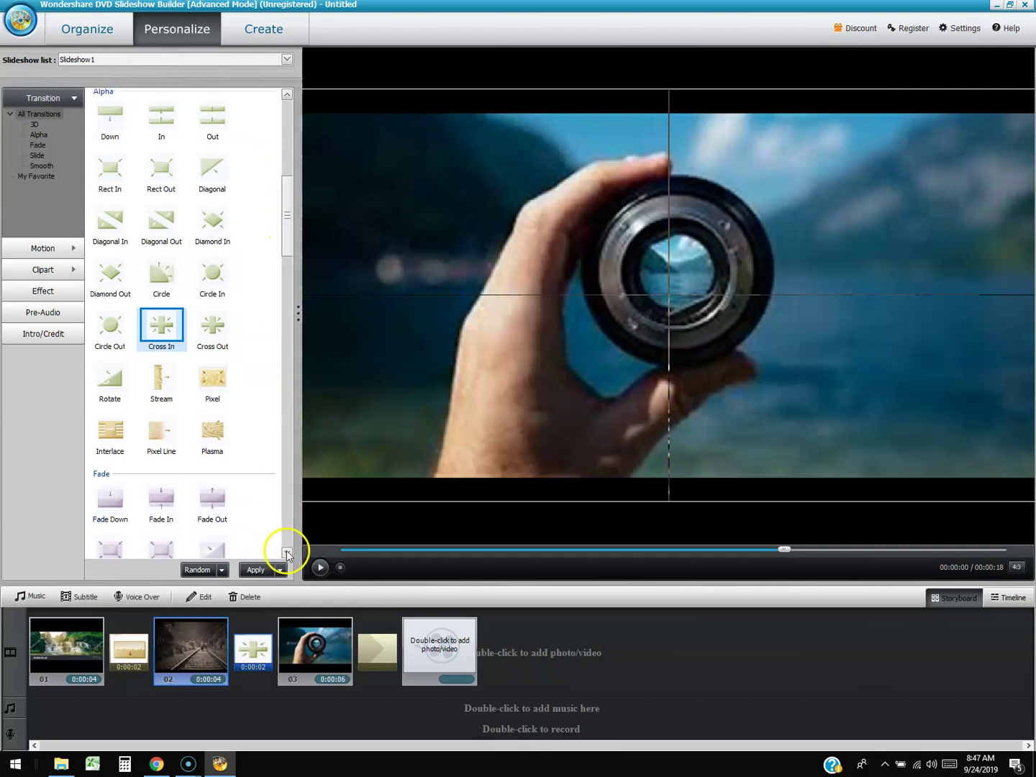
{"action": "left_click", "coordinate": [287, 554]}
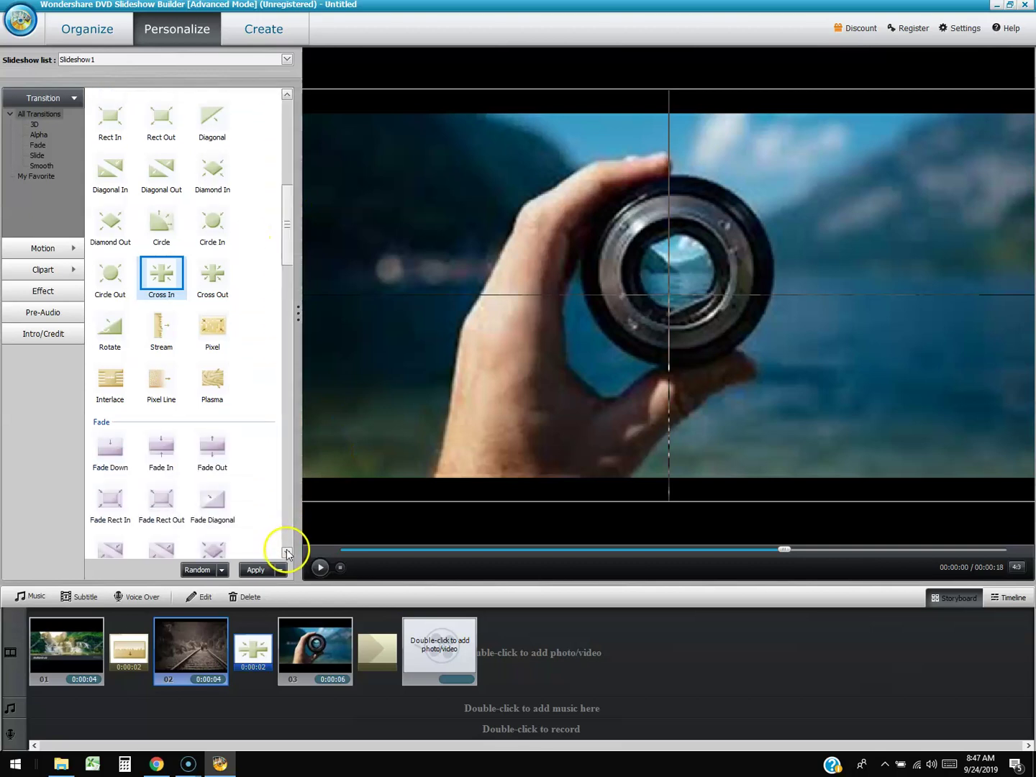
- Delete the transition after clip 01
{"action": "left_click", "coordinate": [47, 248]}
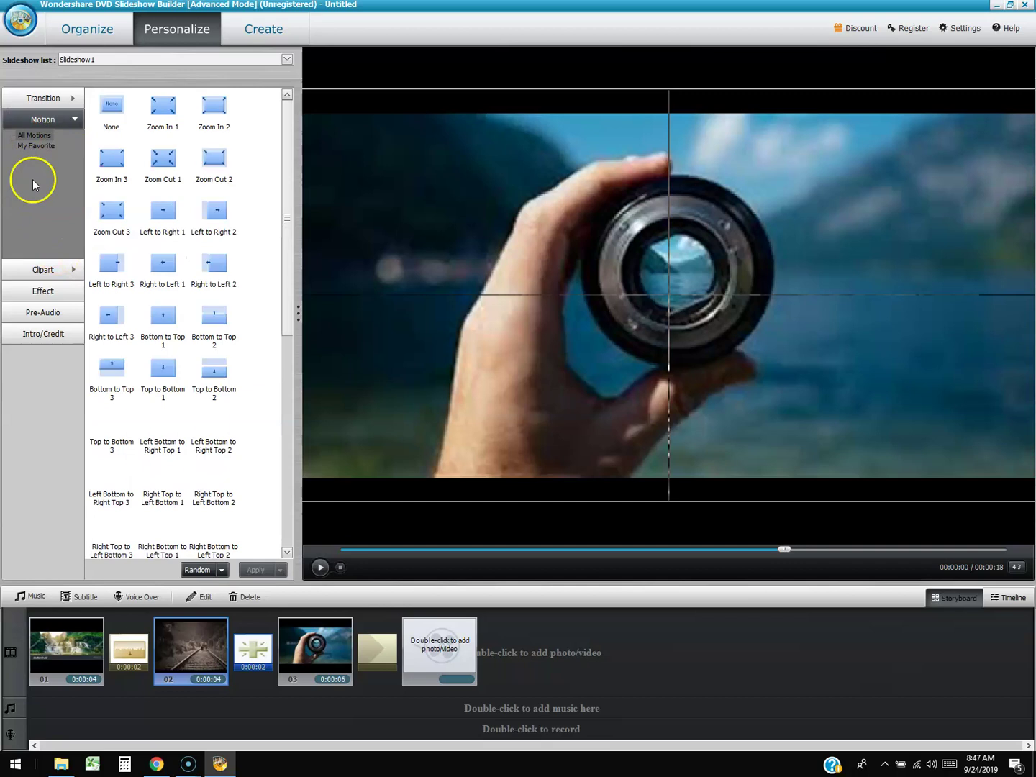
{"action": "left_click", "coordinate": [132, 656]}
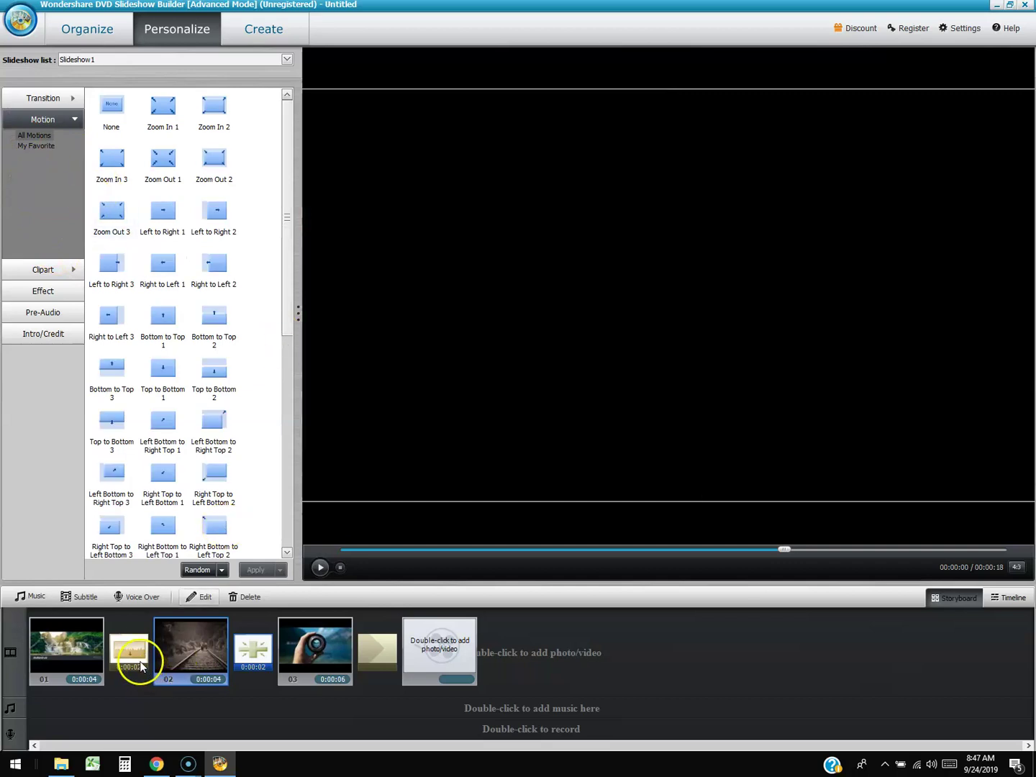
{"action": "right_click", "coordinate": [137, 661]}
{"action": "left_click", "coordinate": [167, 702]}
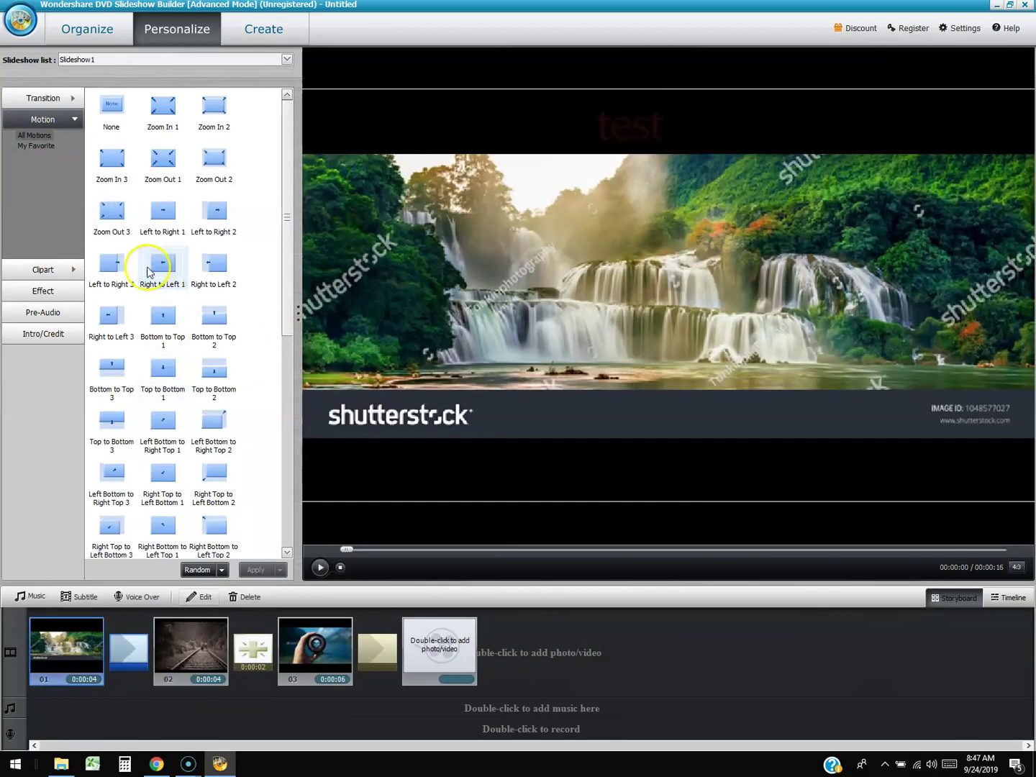
- Apply the Left to Right 3 motion to the waterfall slide, clip 01
{"action": "left_click", "coordinate": [112, 262]}
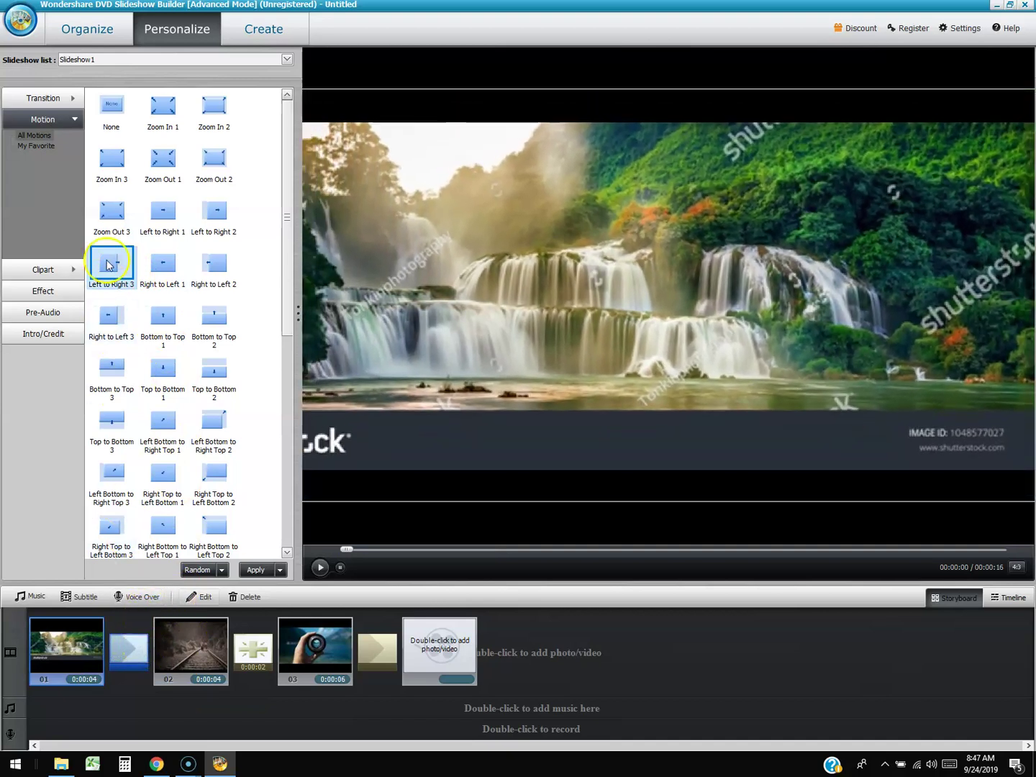
{"action": "left_click_drag", "start_coordinate": [127, 519], "coordinate": [72, 647]}
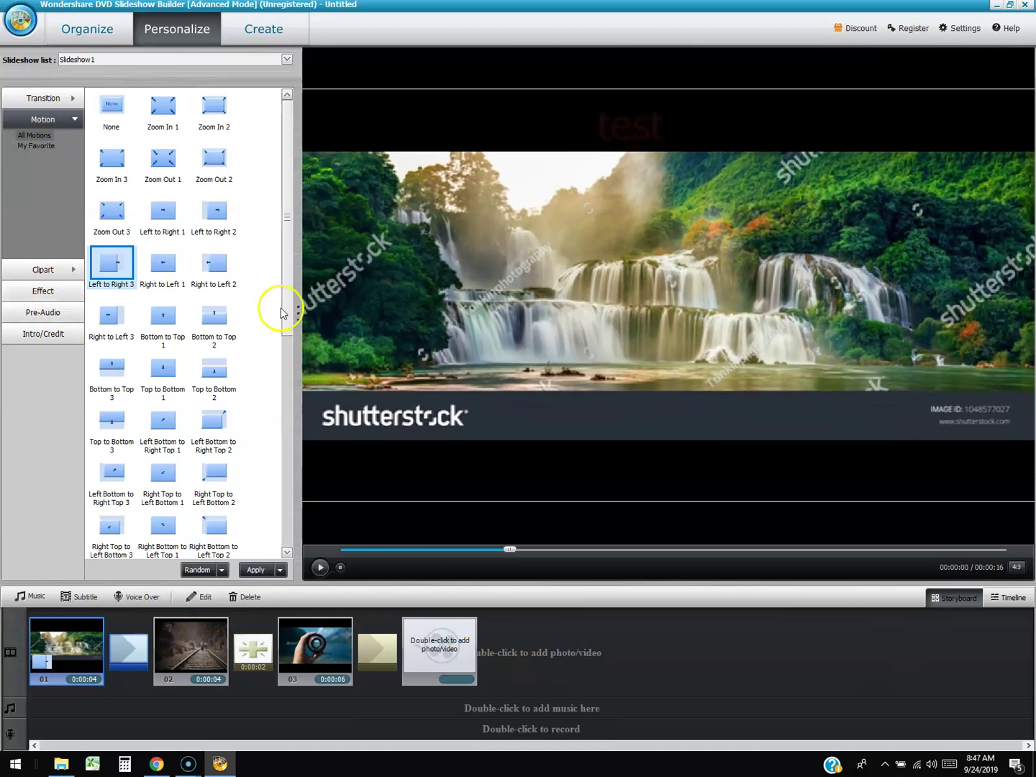
{"action": "left_click", "coordinate": [283, 551]}
{"action": "left_click", "coordinate": [45, 312]}
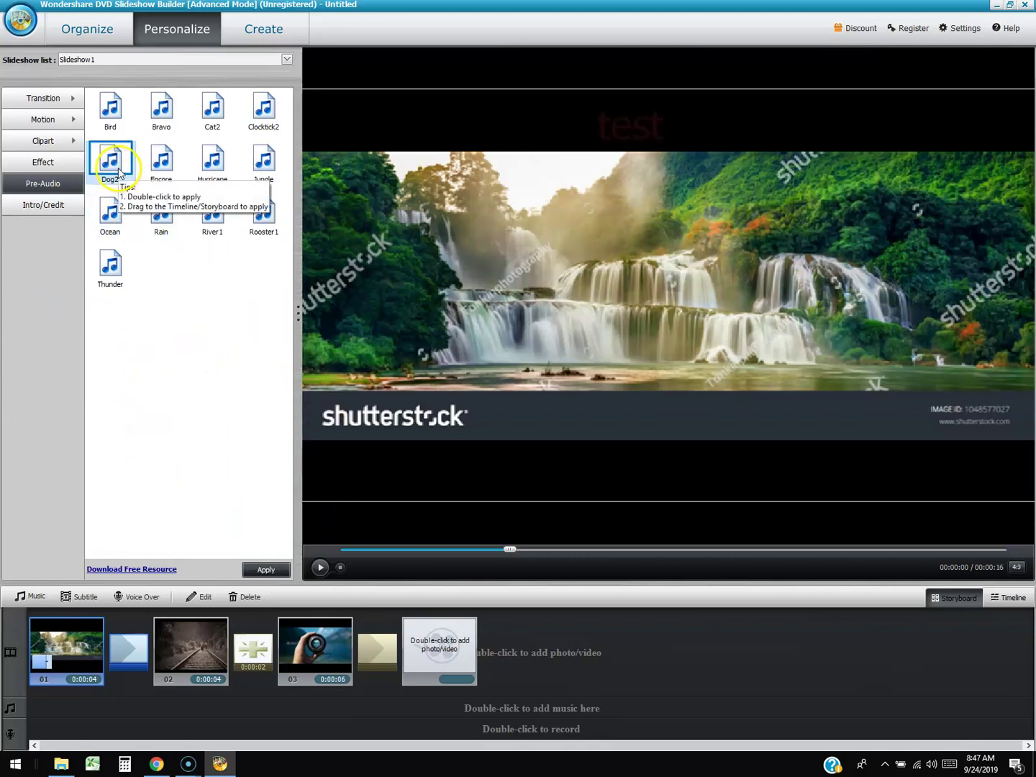
- Add the Bird sound as pre-audio, then play and pause the slideshow preview
{"action": "double_click", "coordinate": [126, 131]}
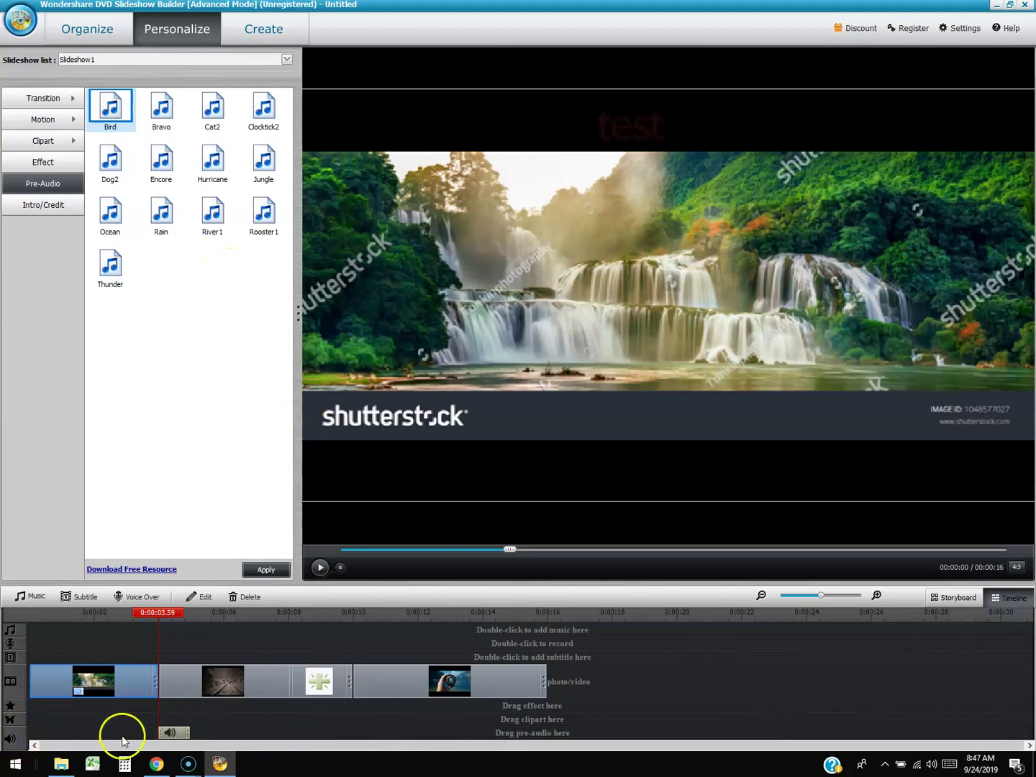
{"action": "left_click", "coordinate": [320, 566]}
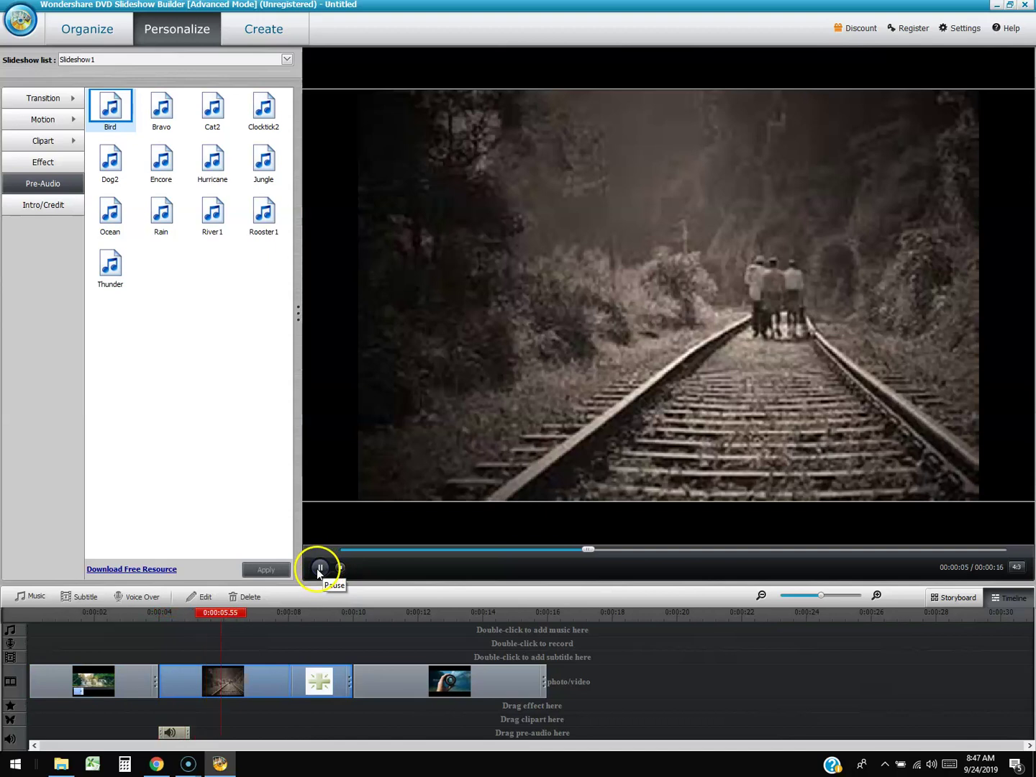
{"action": "left_click", "coordinate": [320, 567]}
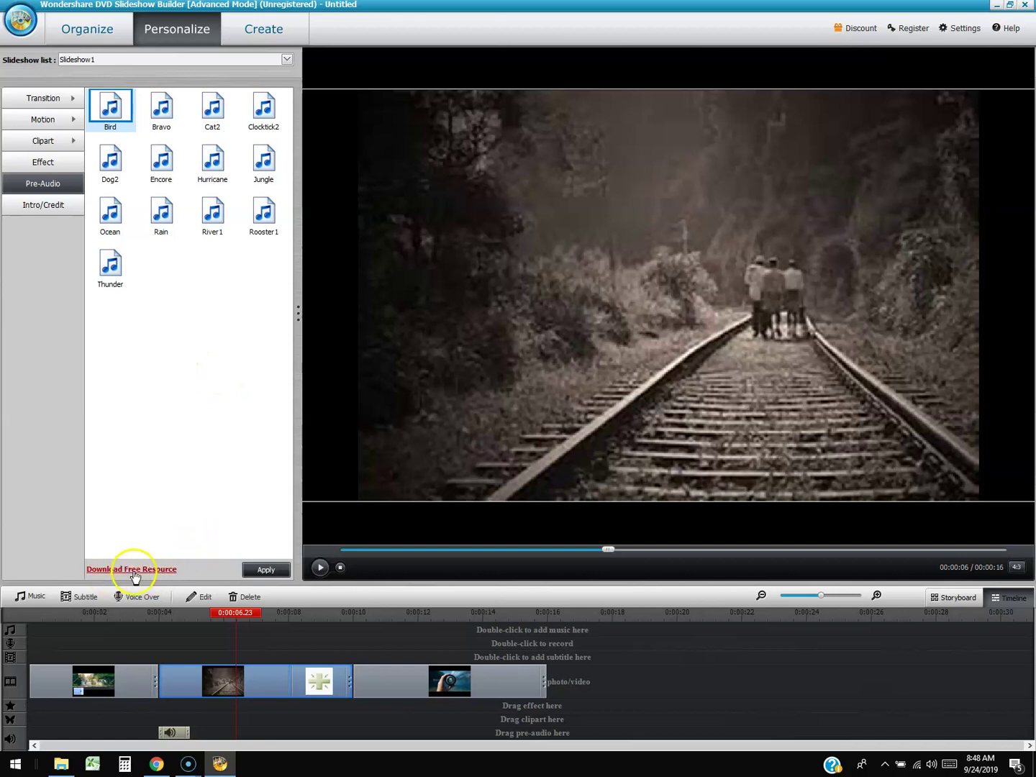
{"action": "left_click", "coordinate": [162, 330]}
{"action": "left_click", "coordinate": [39, 205]}
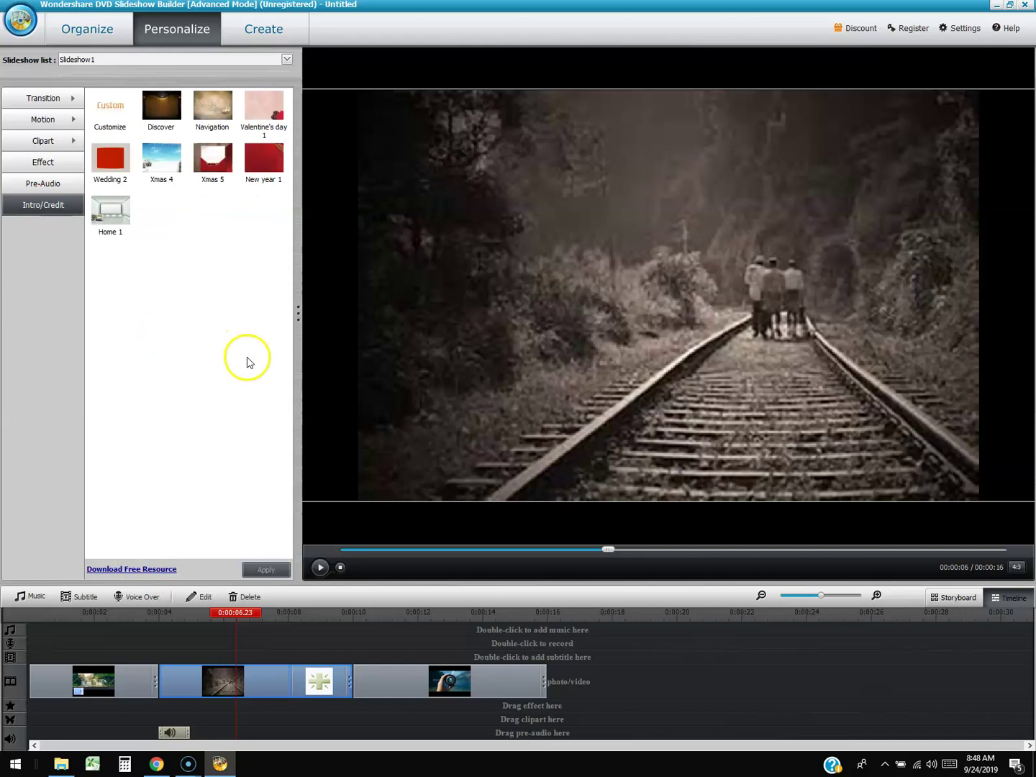
- Pick the Discover intro template and preview the slideshow from the start
{"action": "left_click", "coordinate": [161, 107]}
{"action": "left_click", "coordinate": [37, 692]}
{"action": "left_click", "coordinate": [32, 684]}
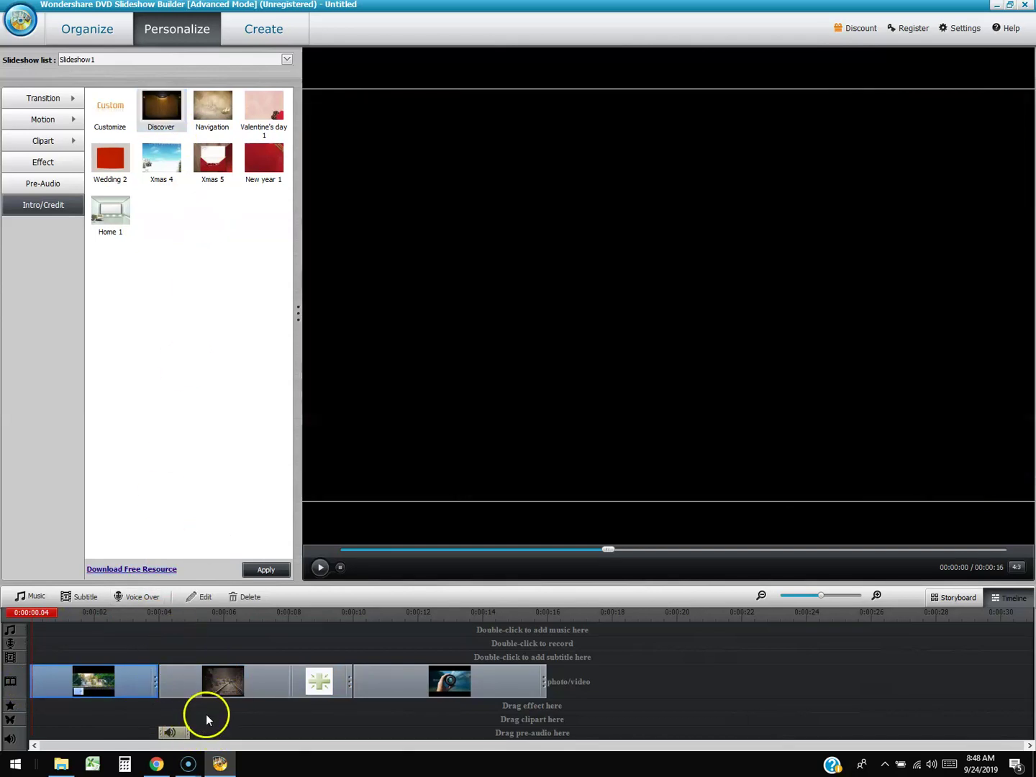
{"action": "left_click", "coordinate": [206, 716]}
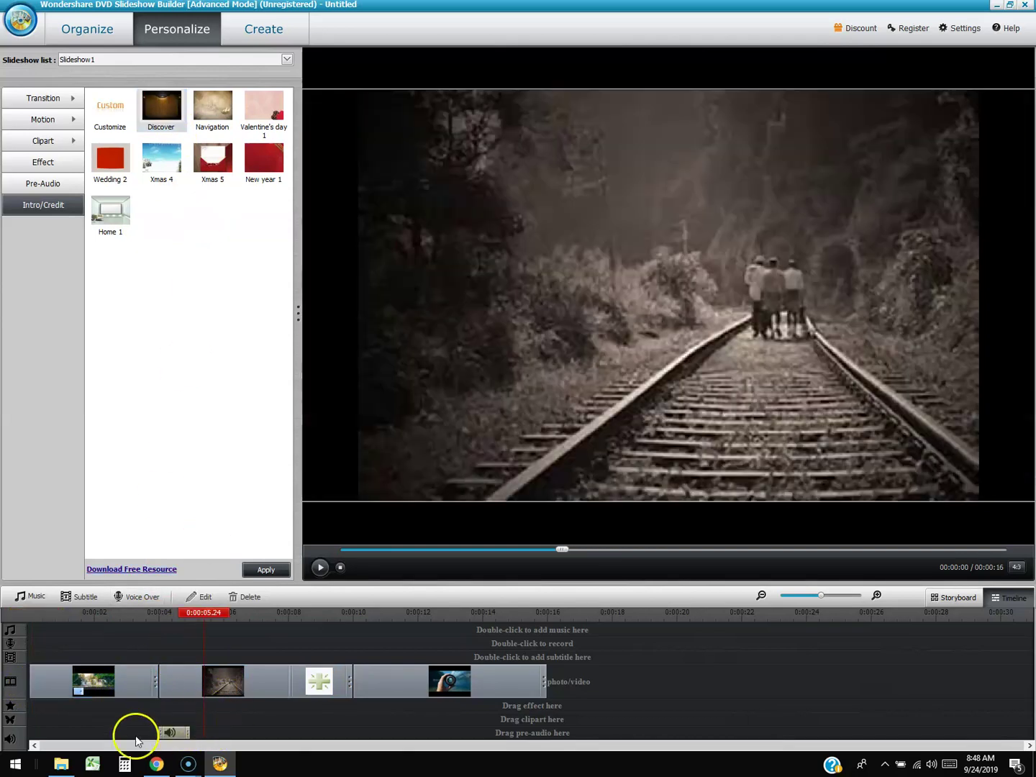
{"action": "left_click", "coordinate": [343, 552]}
{"action": "left_click", "coordinate": [320, 566]}
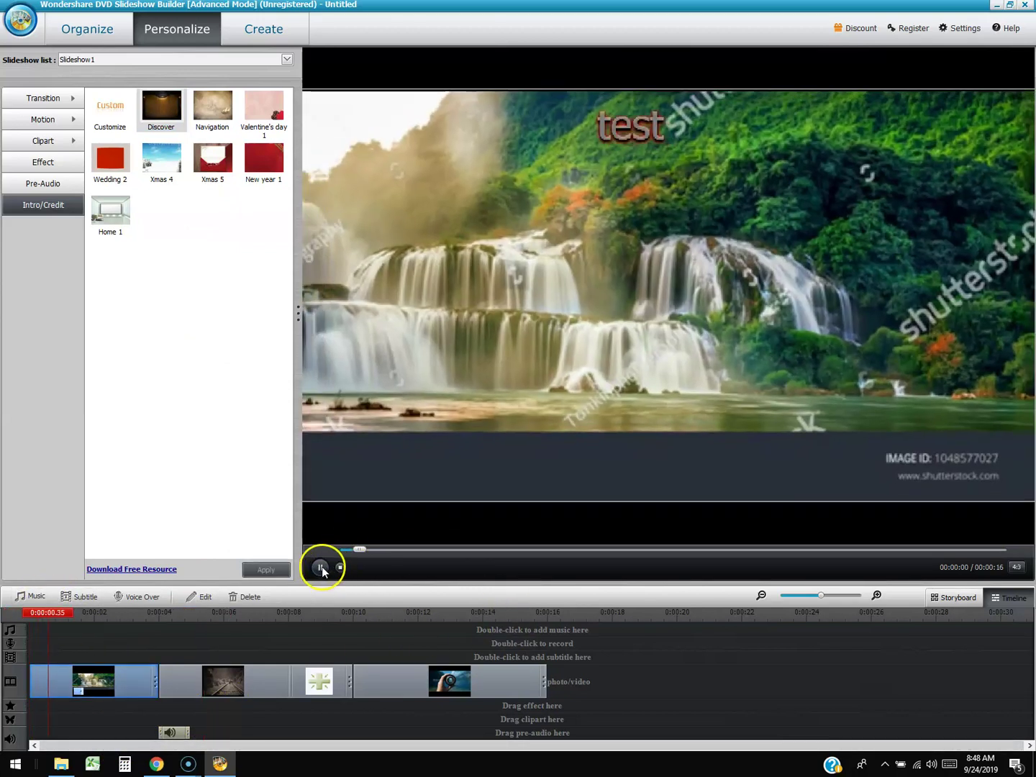
{"action": "left_click", "coordinate": [321, 567]}
{"action": "left_click_drag", "start_coordinate": [150, 669], "coordinate": [31, 674]}
- Check the intro text 'My Photo Story' in the Intro & Credit dialog and confirm it
{"action": "double_click", "coordinate": [31, 674]}
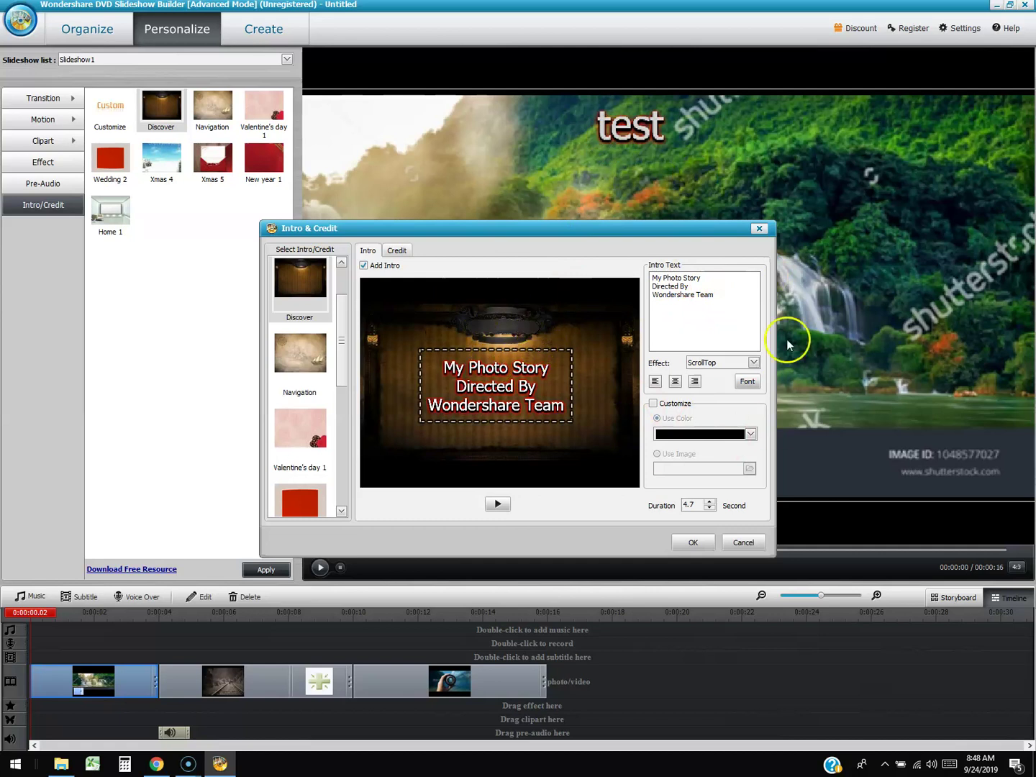
{"action": "left_click", "coordinate": [722, 295]}
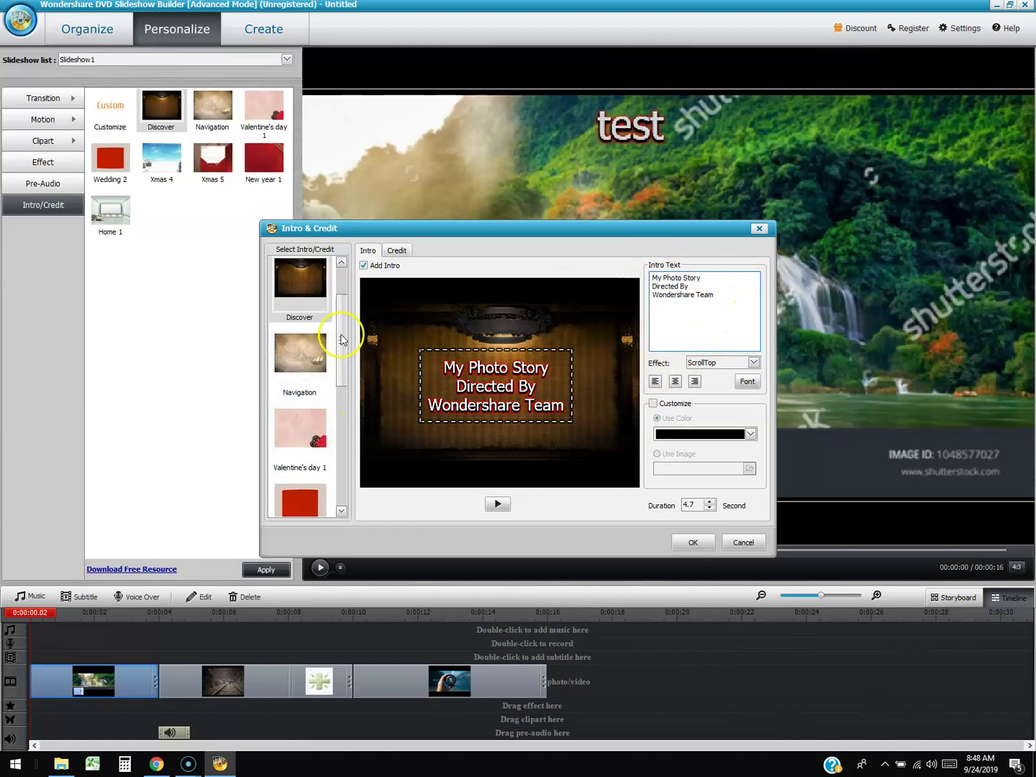
{"action": "left_click", "coordinate": [693, 543]}
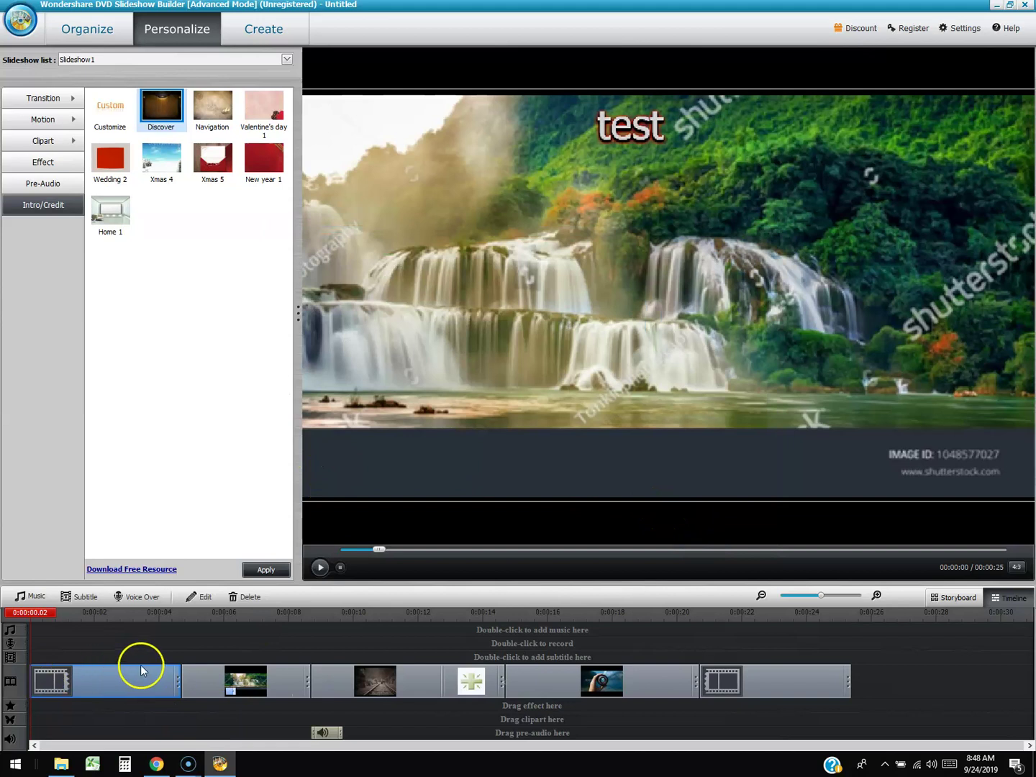
{"action": "left_click_drag", "start_coordinate": [379, 553], "coordinate": [346, 549]}
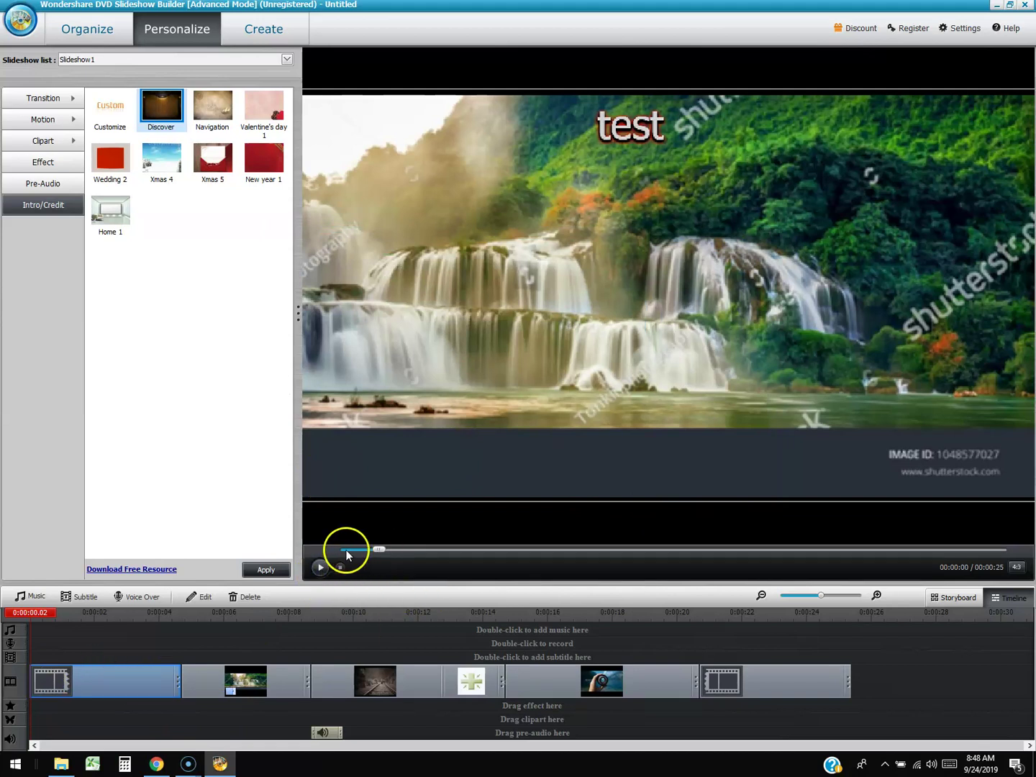
{"action": "left_click", "coordinate": [320, 566]}
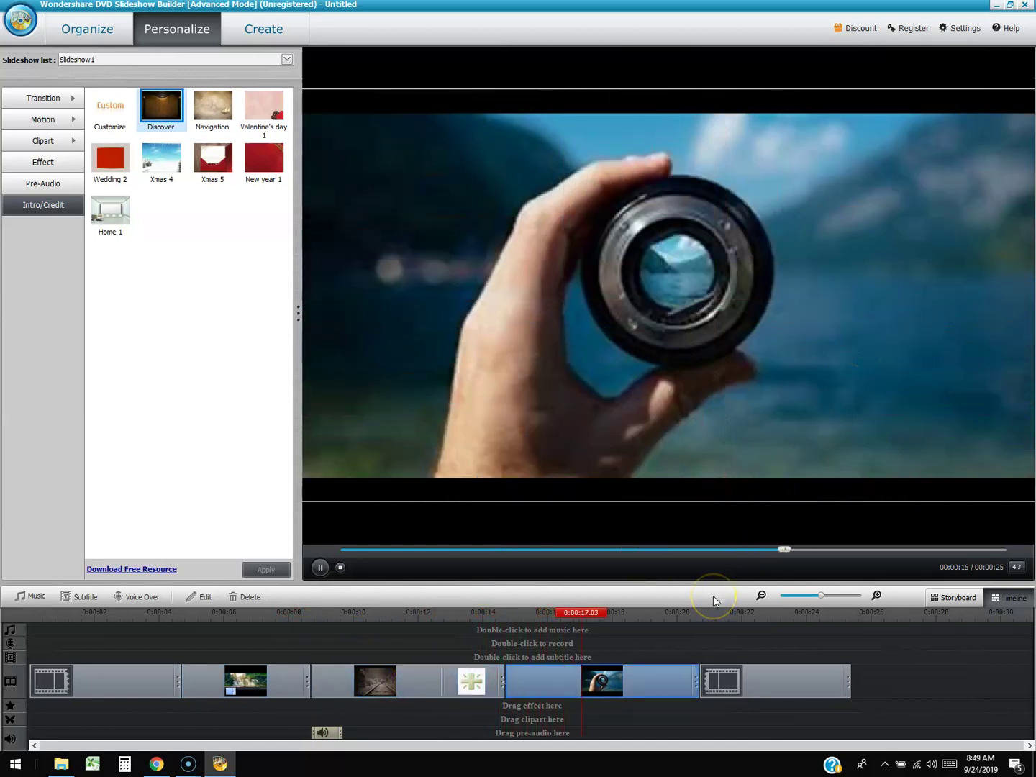
{"action": "left_click", "coordinate": [321, 566]}
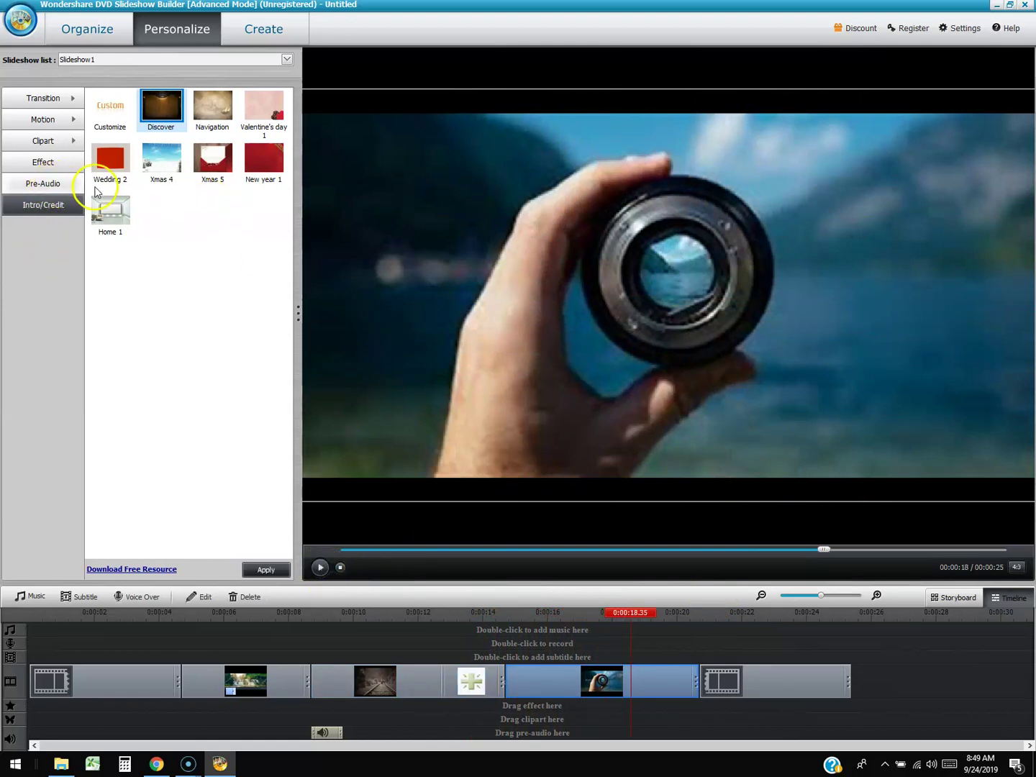
- Switch the editor to Standard Mode without saving project changes
{"action": "left_click", "coordinate": [57, 100]}
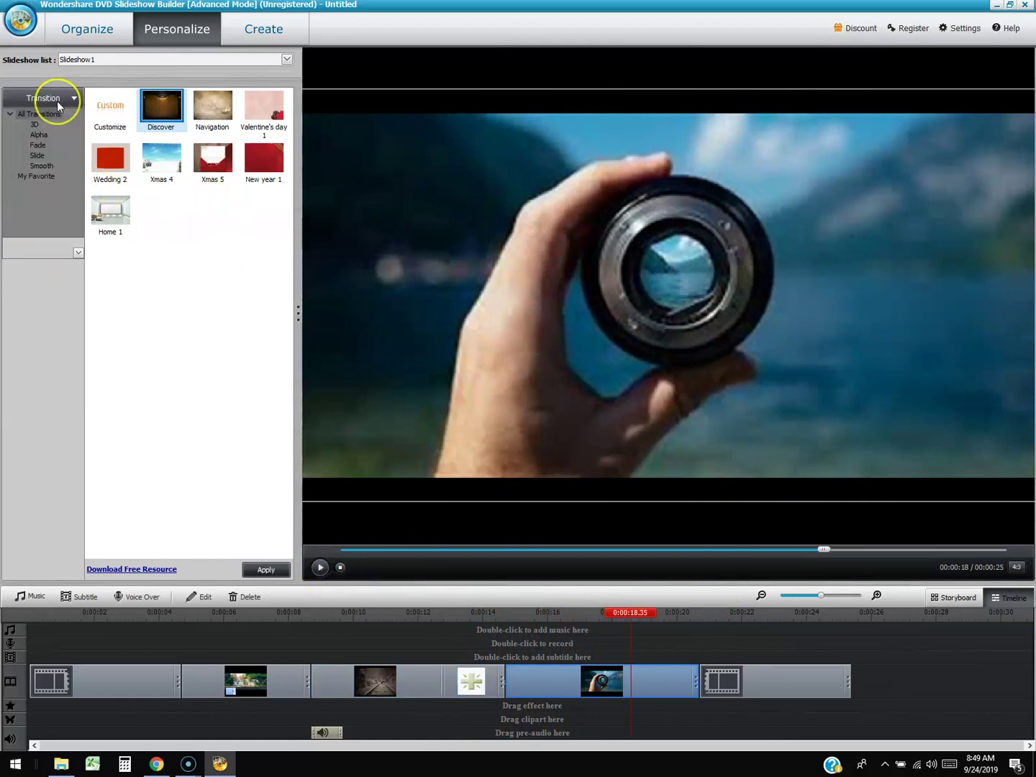
{"action": "left_click", "coordinate": [33, 35]}
{"action": "left_click", "coordinate": [44, 157]}
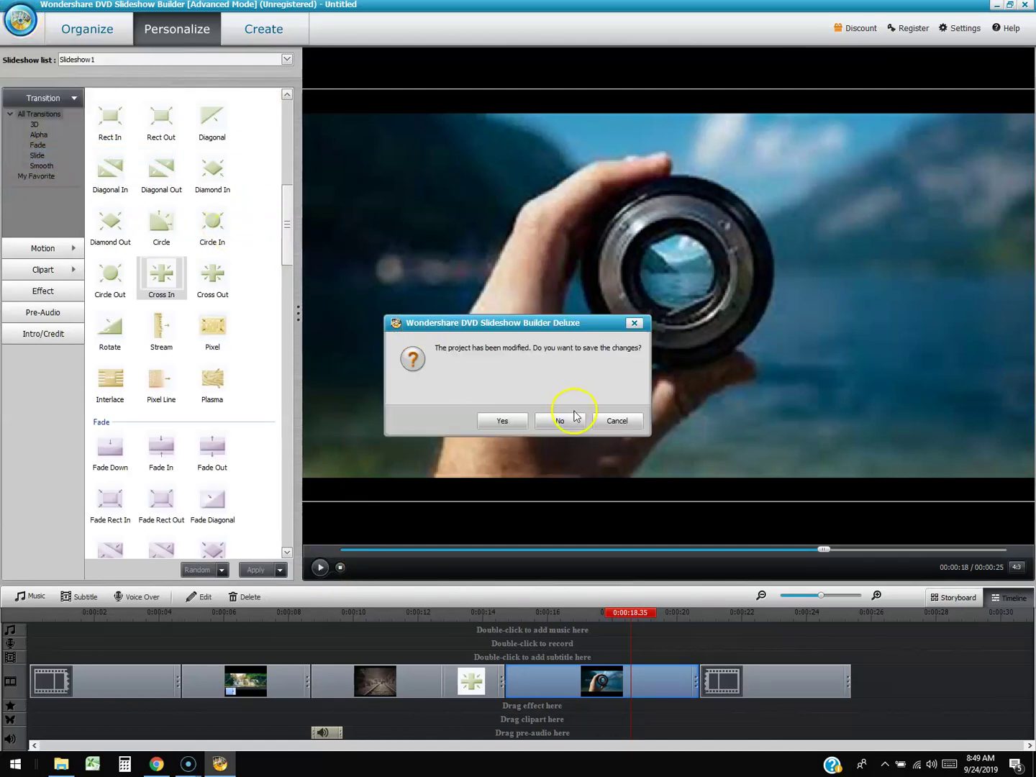
{"action": "left_click", "coordinate": [561, 422]}
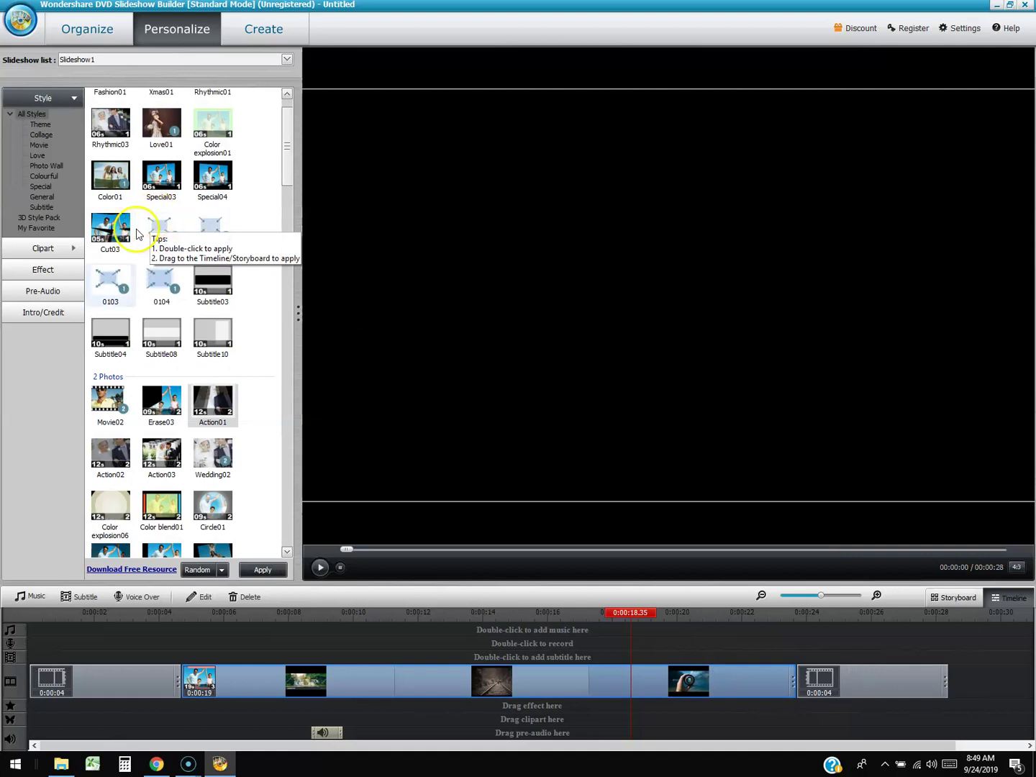
- Place the Angel effect at about 8 seconds and preview it to 17.5 seconds
{"action": "left_click", "coordinate": [61, 272]}
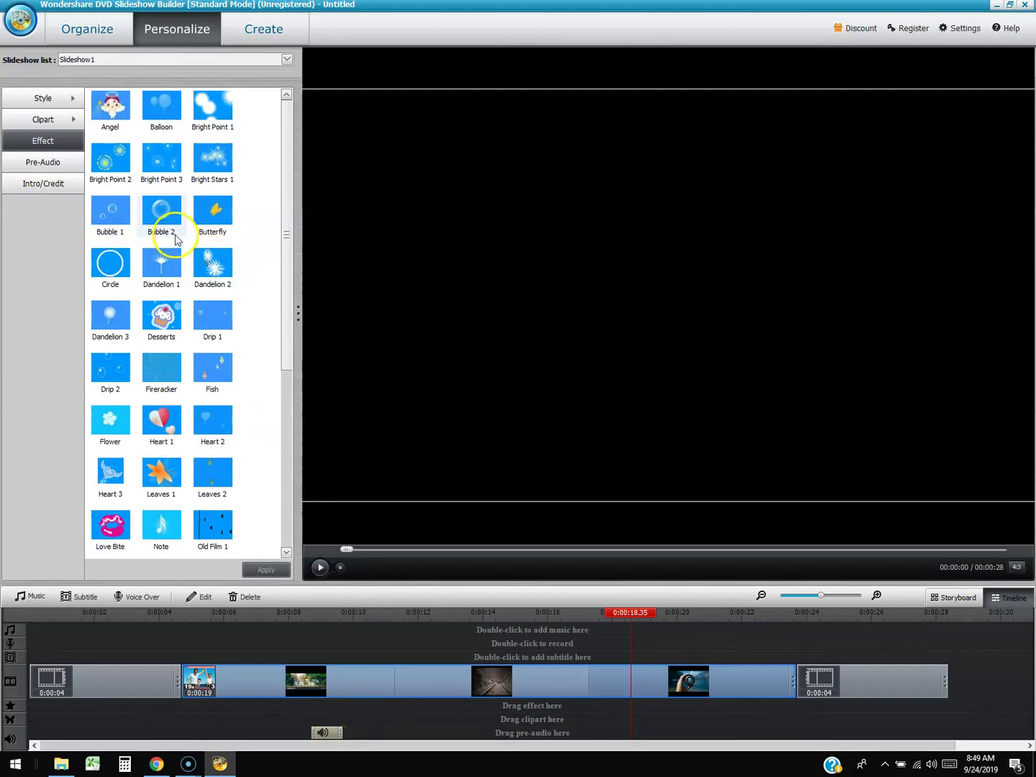
{"action": "left_click_drag", "start_coordinate": [109, 106], "coordinate": [341, 710]}
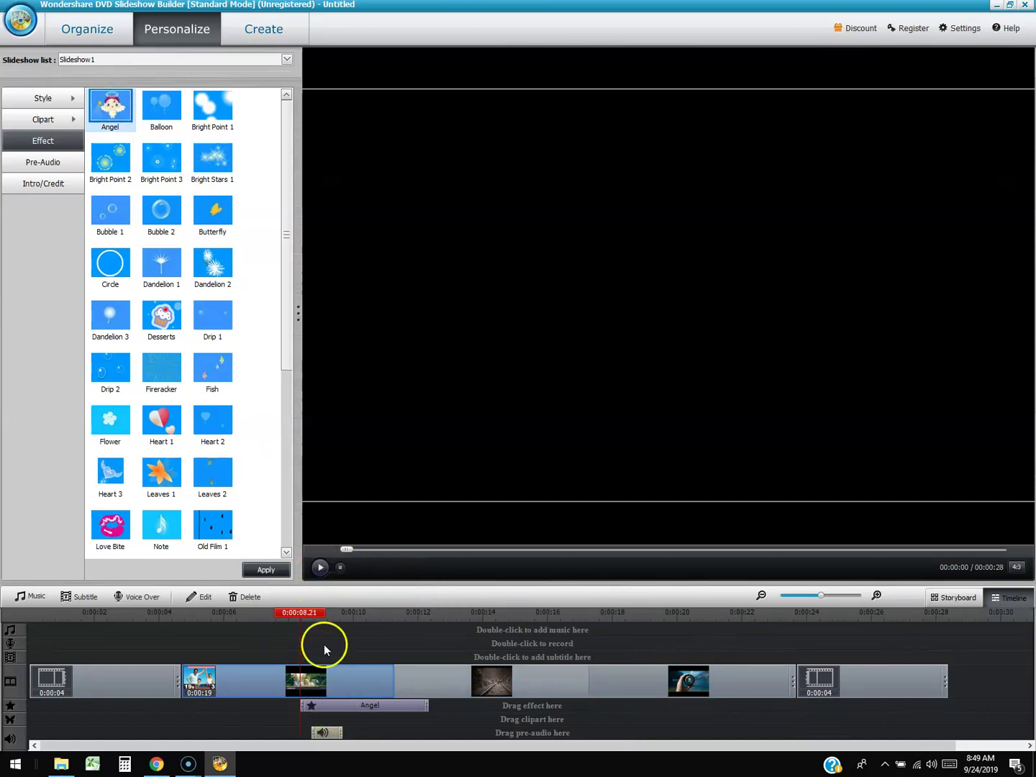
{"action": "left_click", "coordinate": [320, 569]}
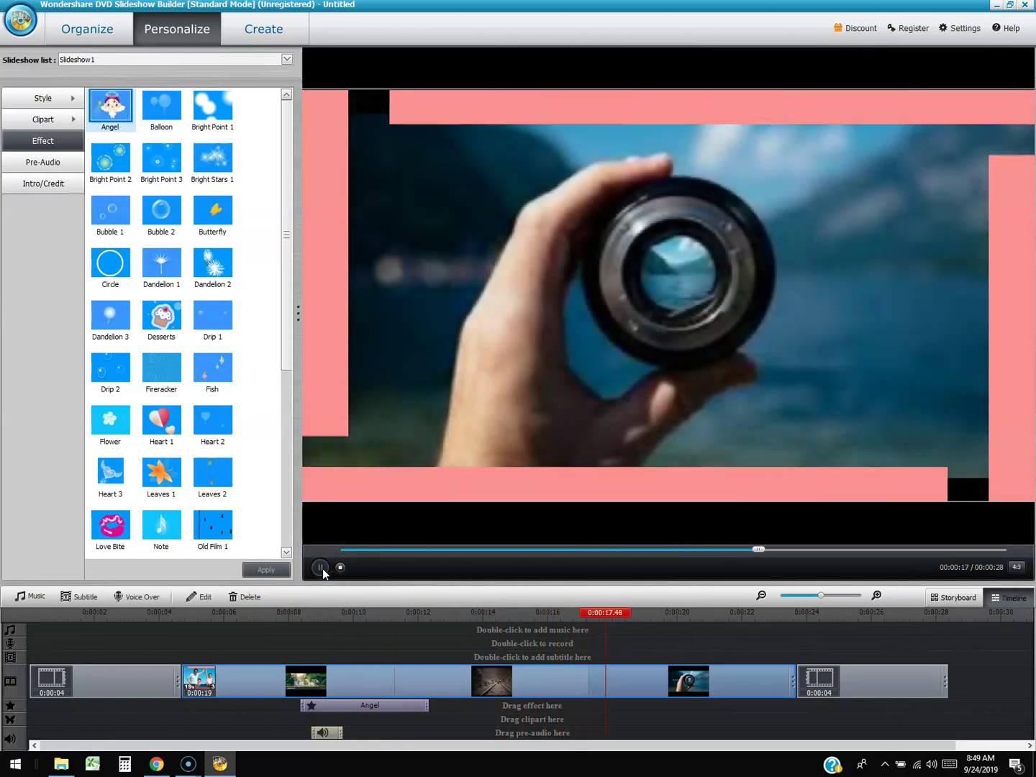
{"action": "left_click", "coordinate": [320, 567]}
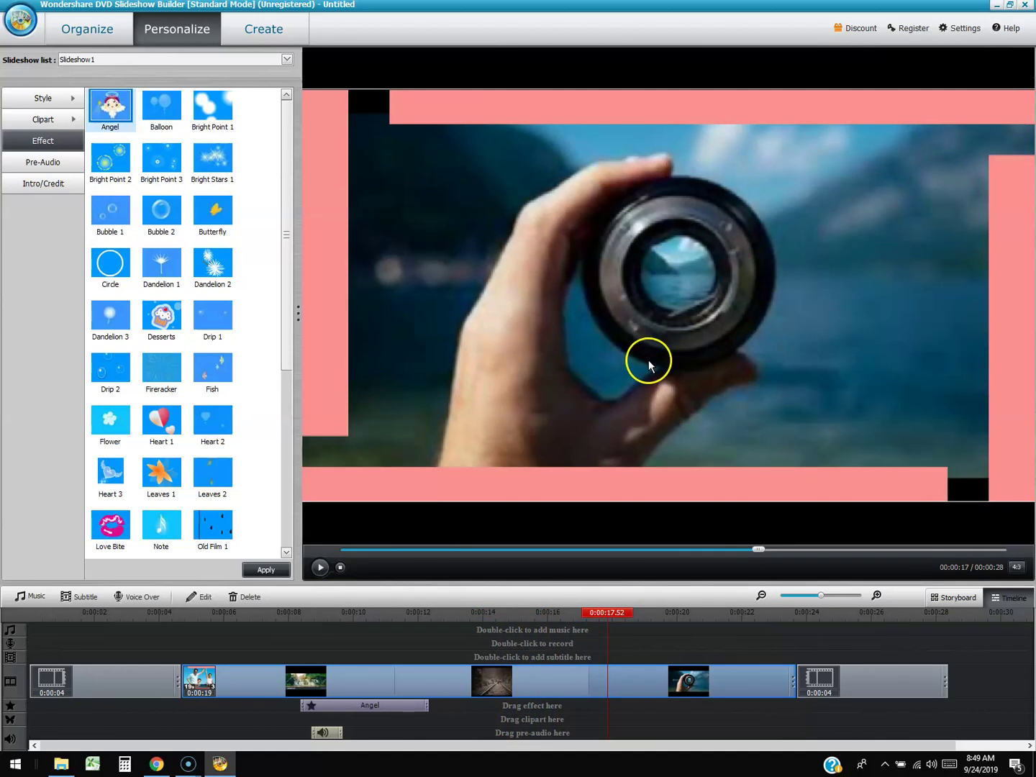
- Add a subtitle reading 'texst' over the lens slide and play it back to check
{"action": "left_click", "coordinate": [74, 605]}
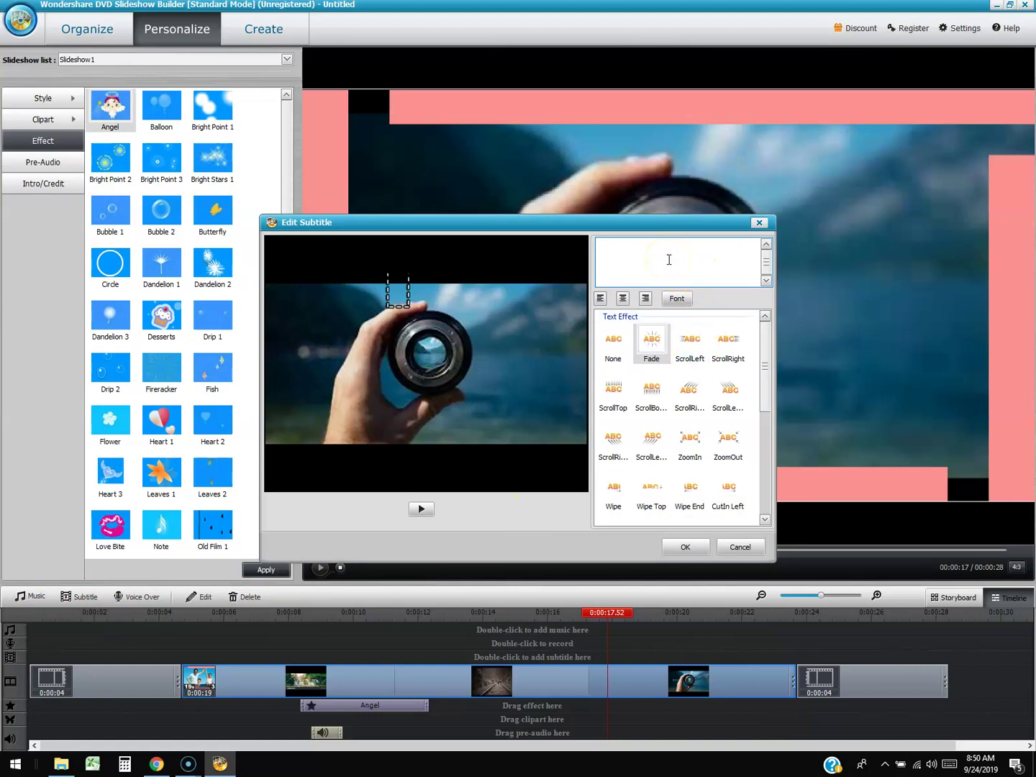
{"action": "left_click", "coordinate": [695, 548]}
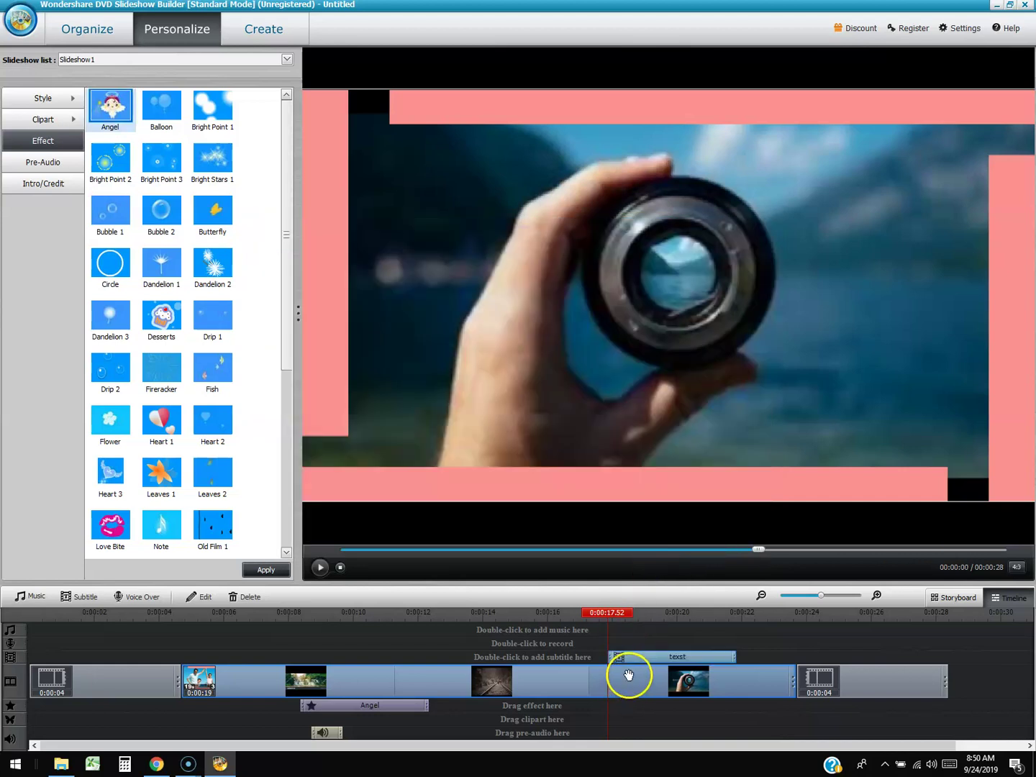
{"action": "left_click", "coordinate": [320, 567]}
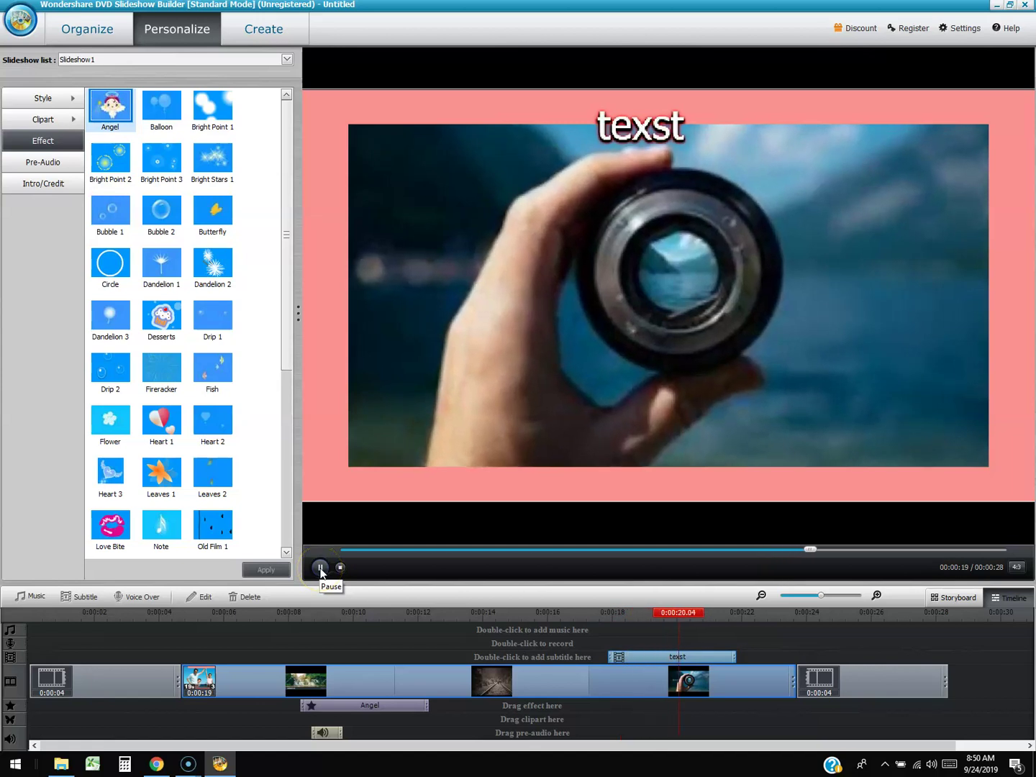
{"action": "left_click", "coordinate": [320, 567]}
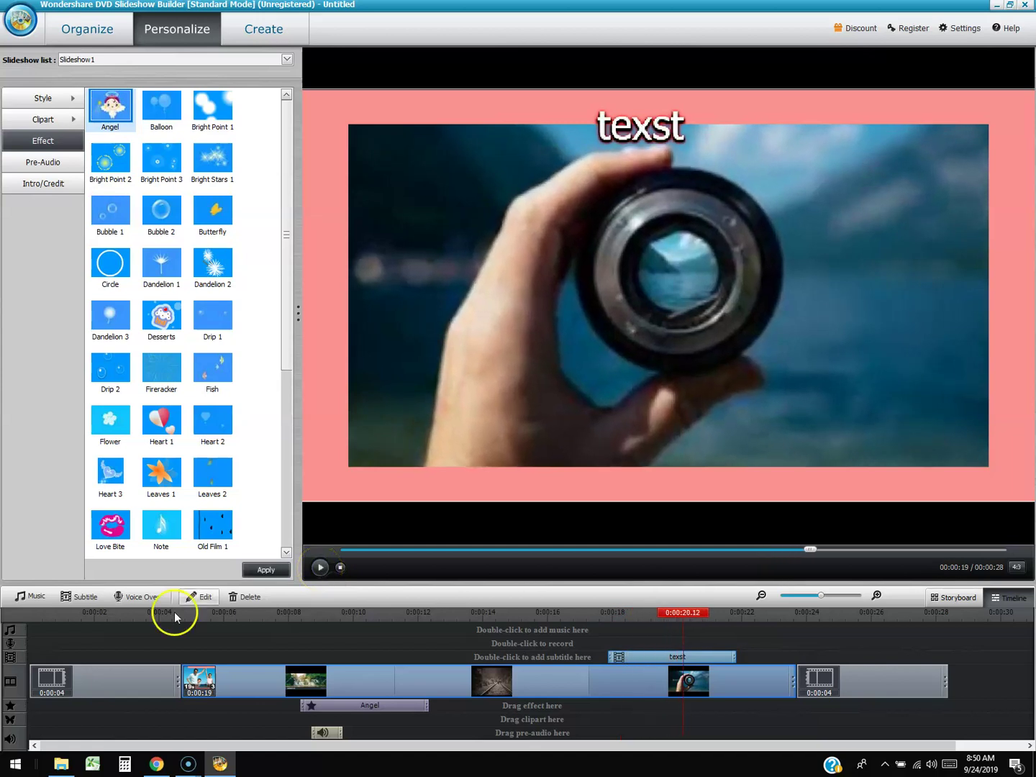
- Record a voice-over from 00:00:14 to about 0:00:19 and add it to the timeline
{"action": "left_click", "coordinate": [127, 603]}
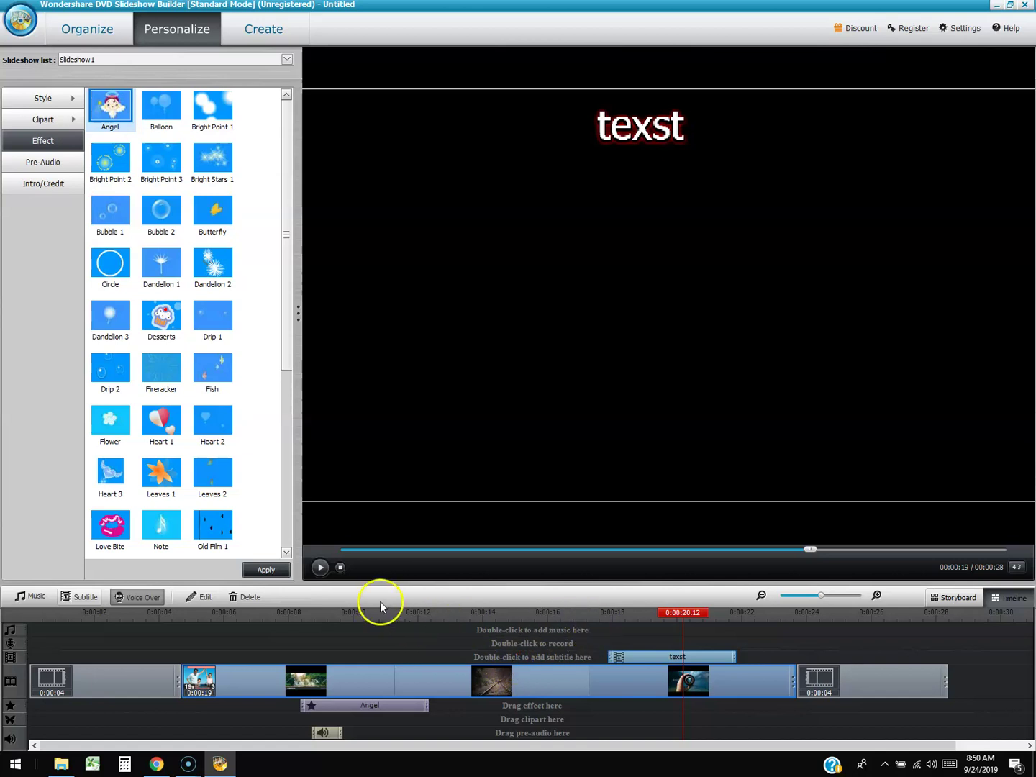
{"action": "left_click", "coordinate": [133, 604]}
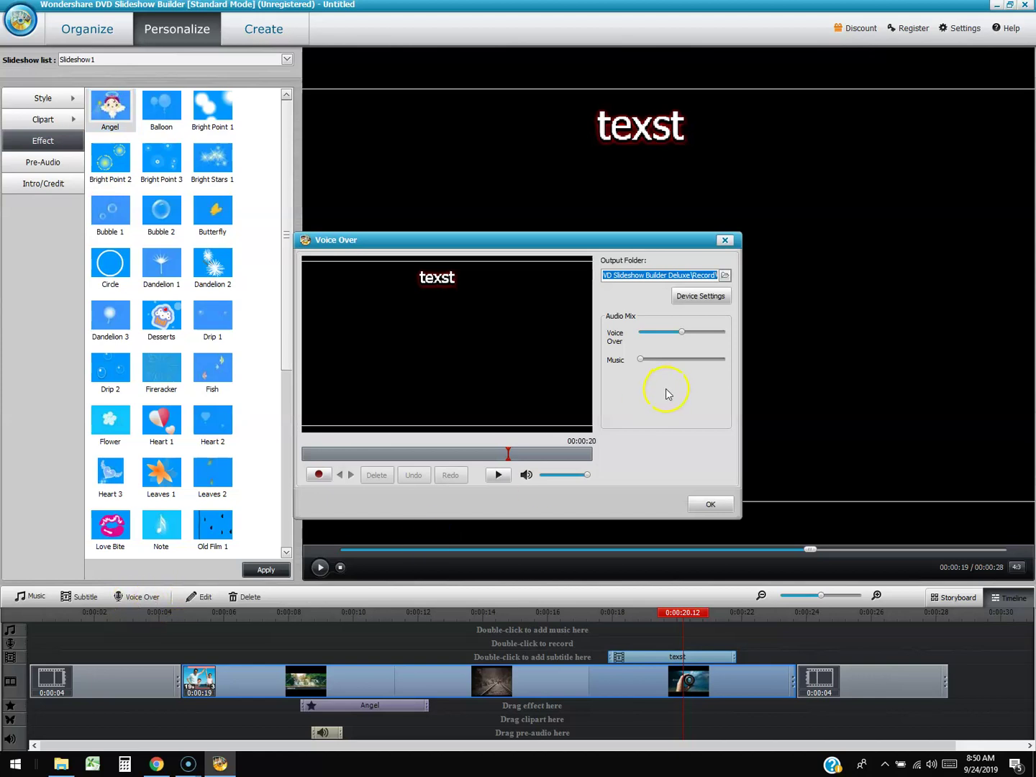
{"action": "left_click_drag", "start_coordinate": [507, 460], "coordinate": [452, 462]}
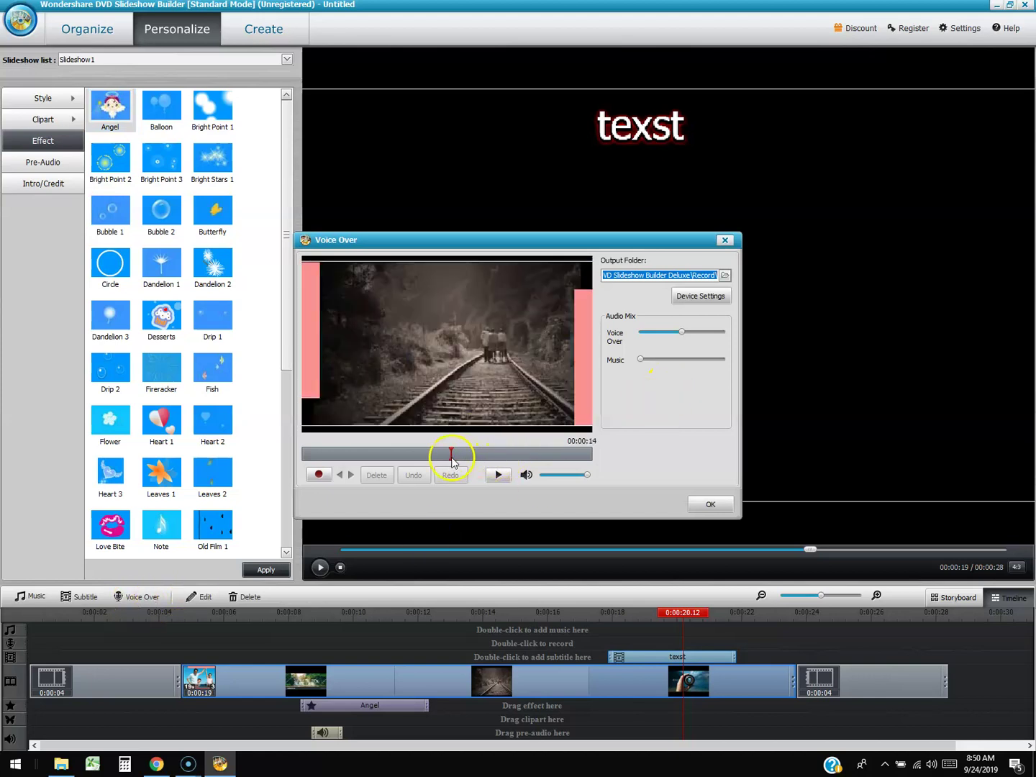
{"action": "left_click", "coordinate": [318, 475]}
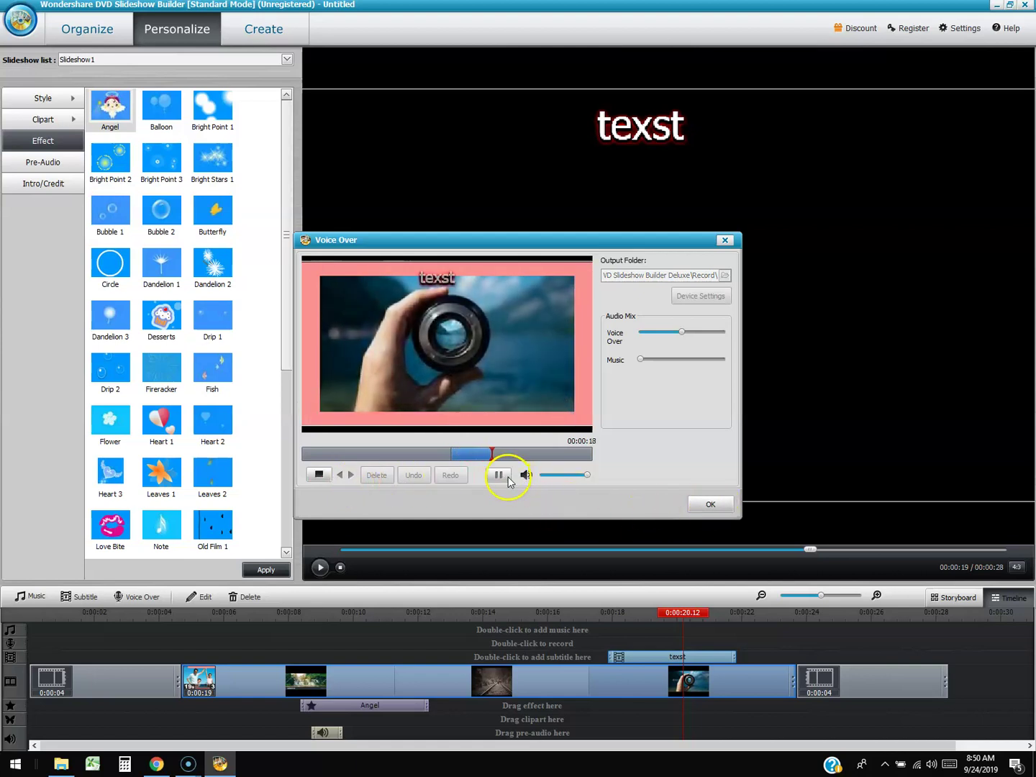
{"action": "left_click", "coordinate": [319, 474]}
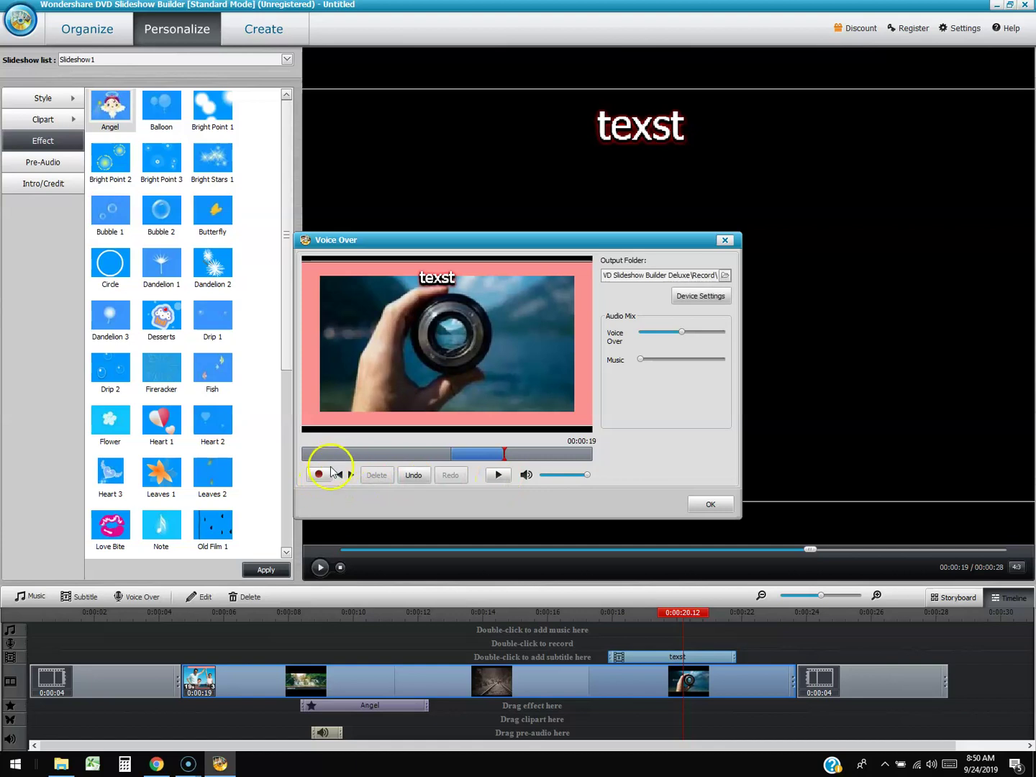
{"action": "left_click", "coordinate": [709, 506]}
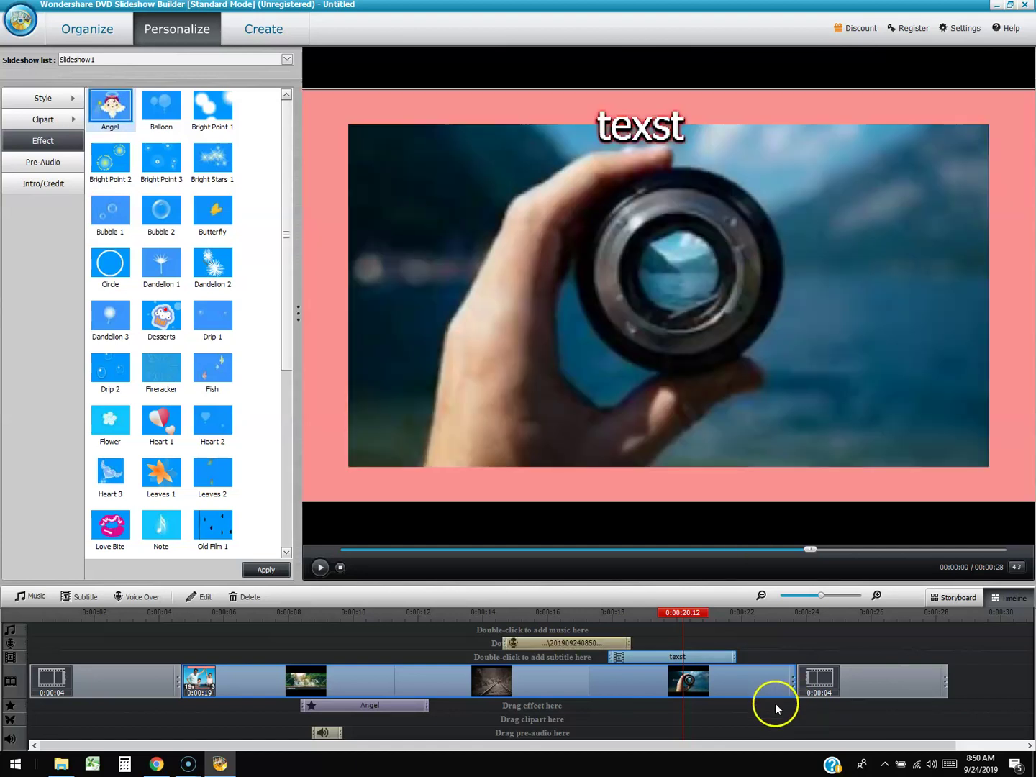
- Shift the voice-over clip to start near 0:00:13, preview it, then go to the Create stage
{"action": "left_click", "coordinate": [520, 642]}
{"action": "left_click_drag", "start_coordinate": [522, 642], "coordinate": [471, 635]}
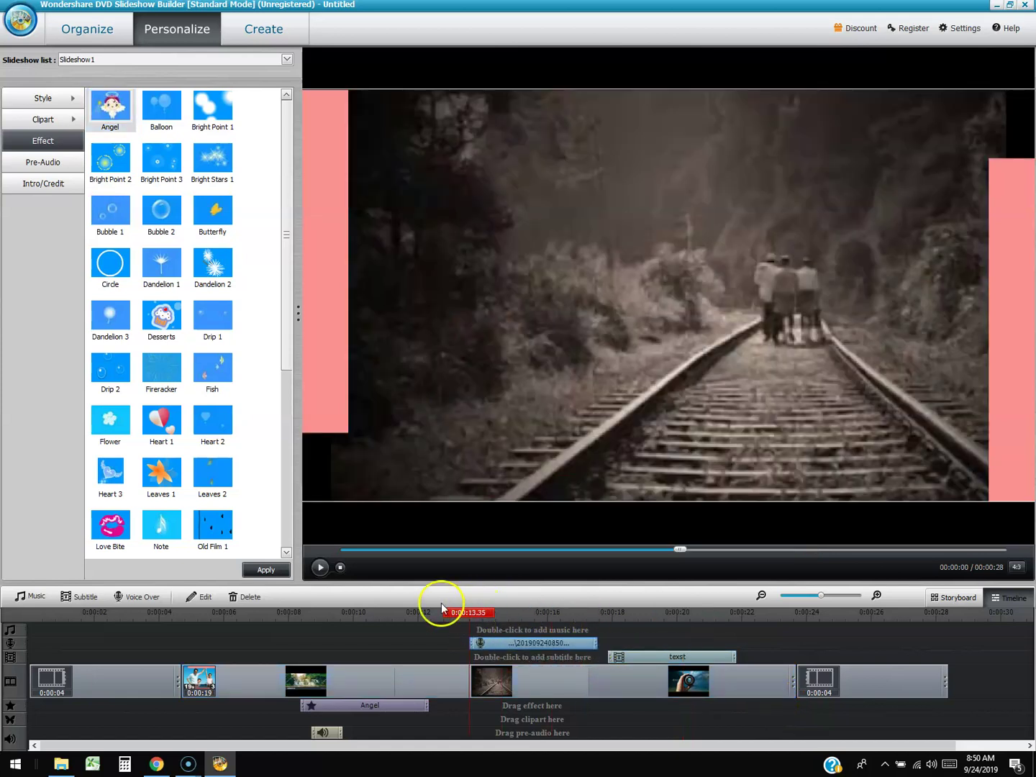
{"action": "left_click", "coordinate": [320, 566]}
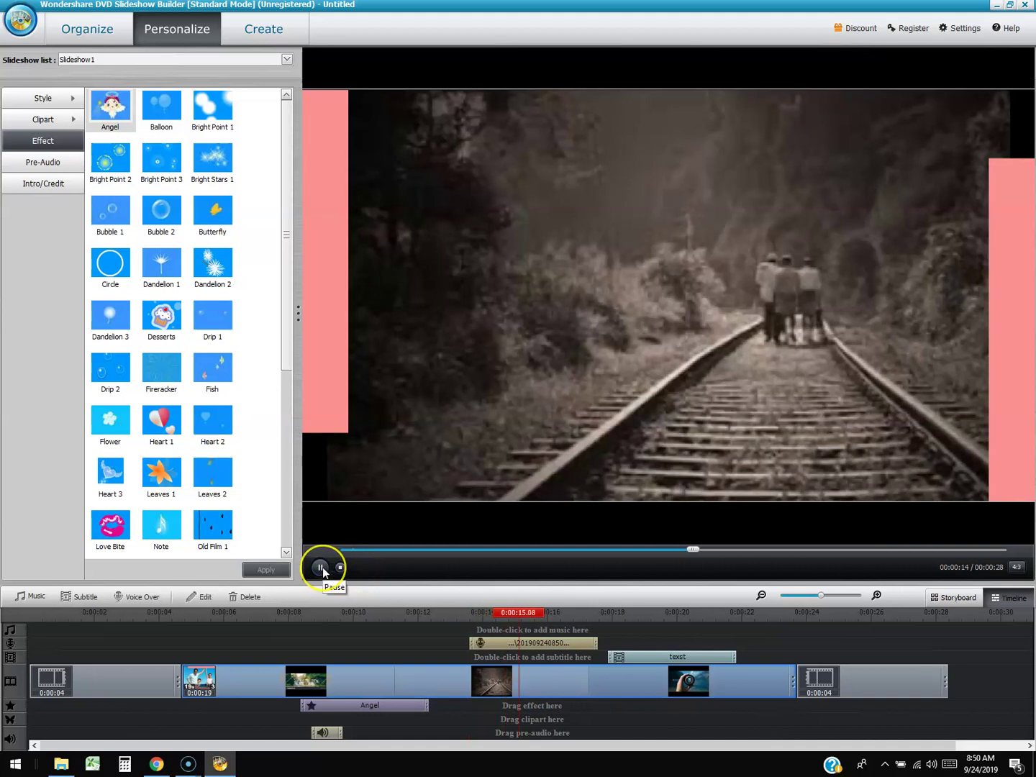
{"action": "left_click", "coordinate": [320, 566]}
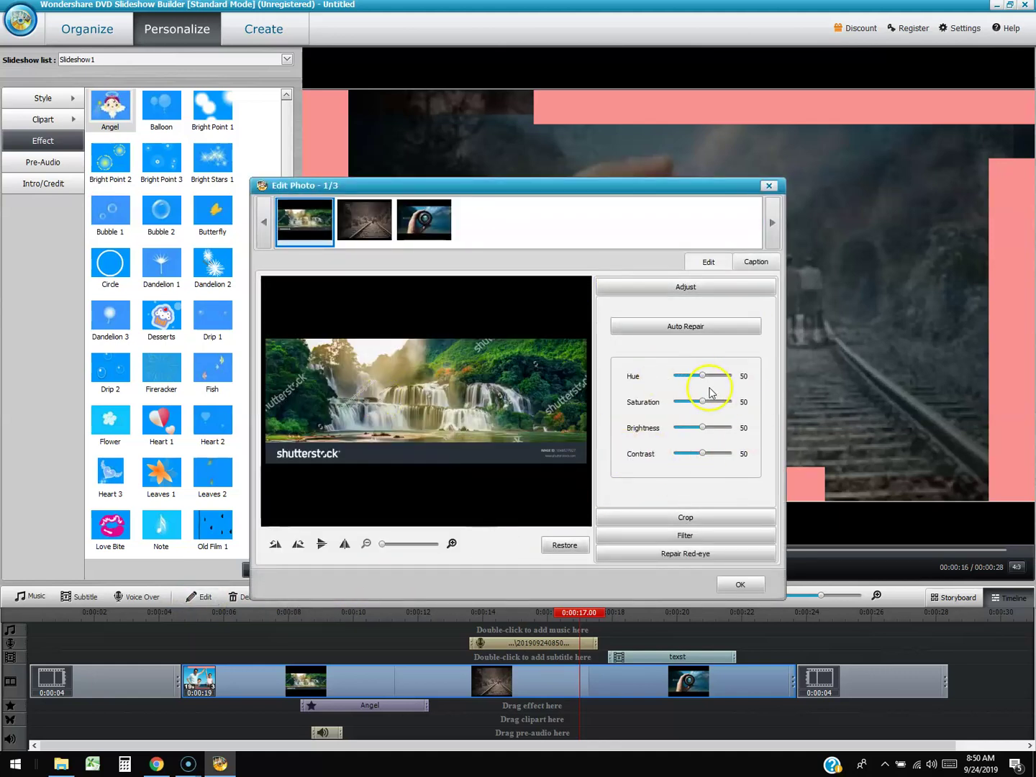
{"action": "left_click", "coordinate": [768, 186]}
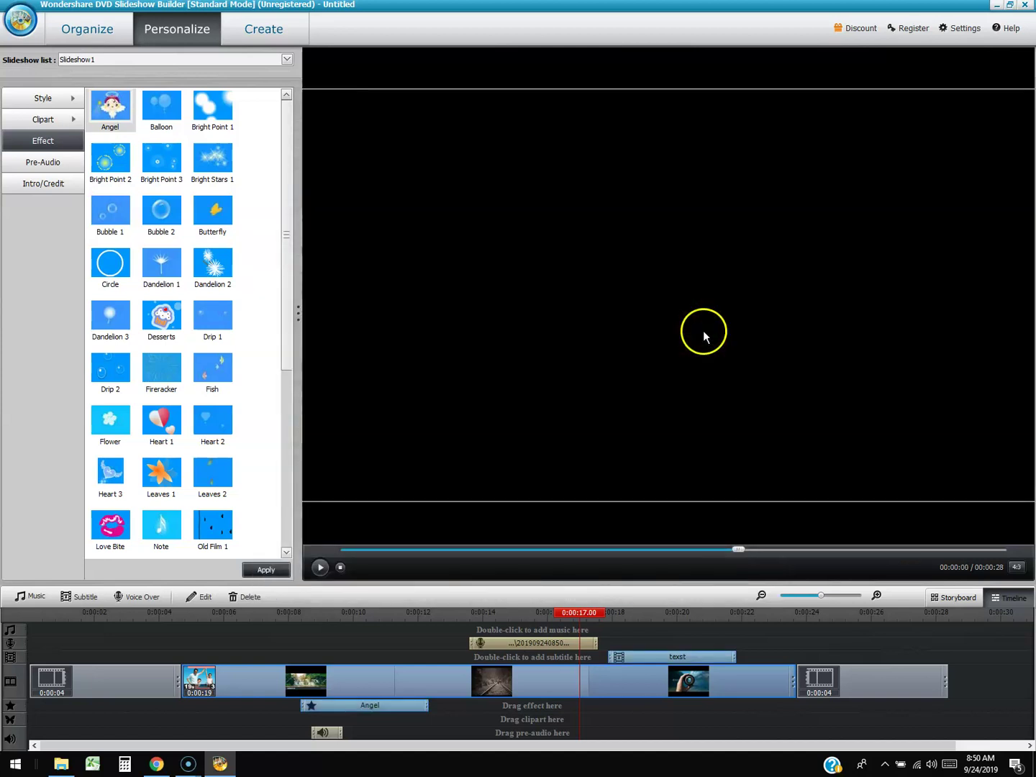
{"action": "left_click", "coordinate": [265, 31]}
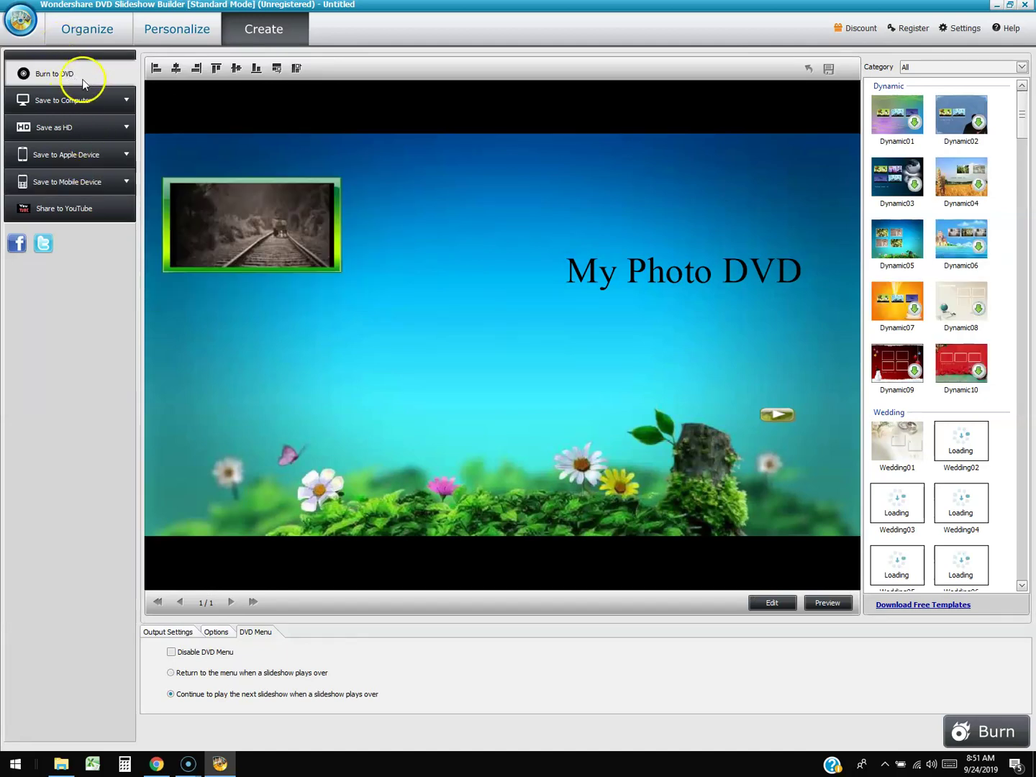
{"action": "mouse_move", "coordinate": [94, 101]}
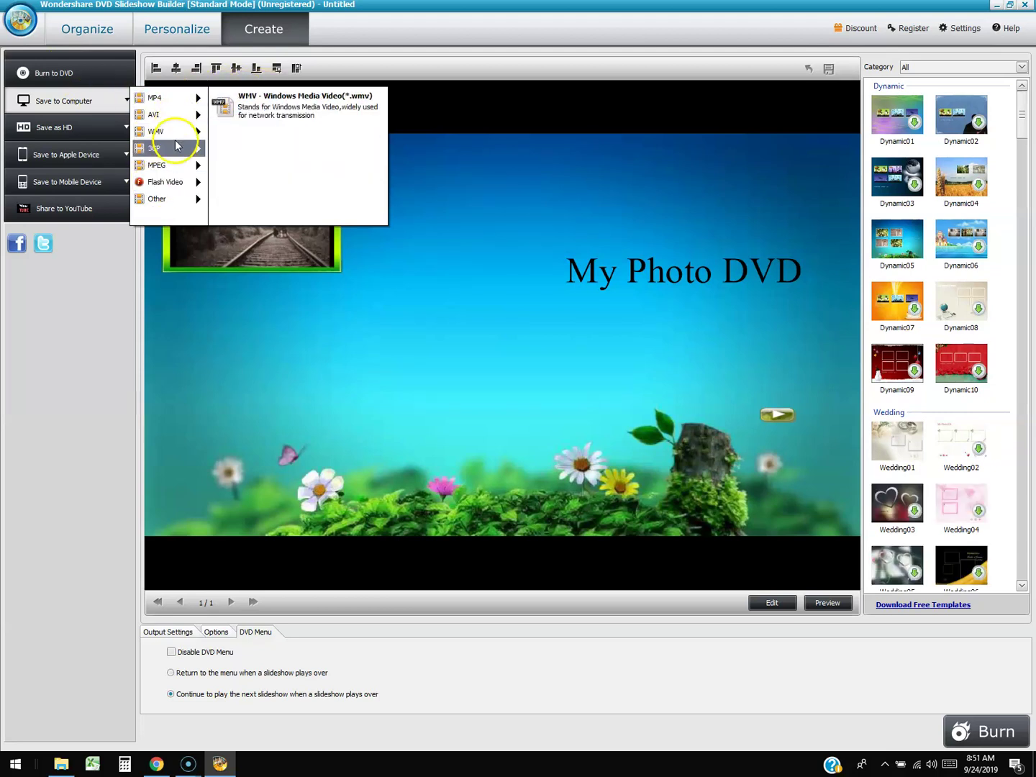
{"action": "left_click", "coordinate": [86, 132]}
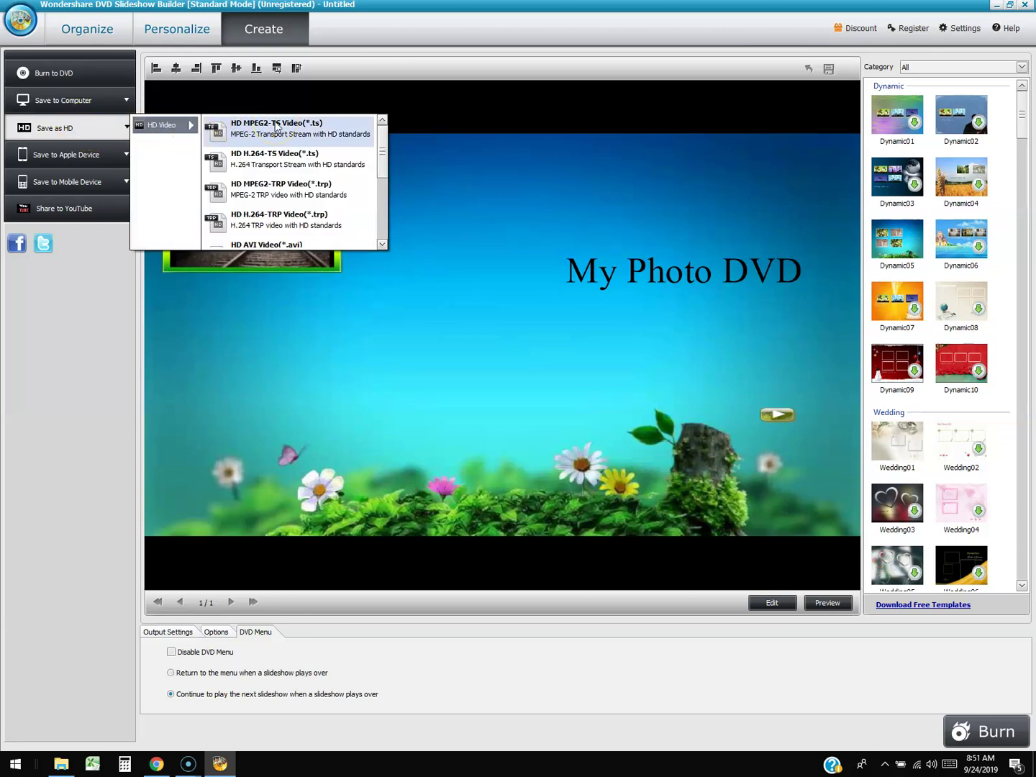
{"action": "left_click", "coordinate": [85, 101]}
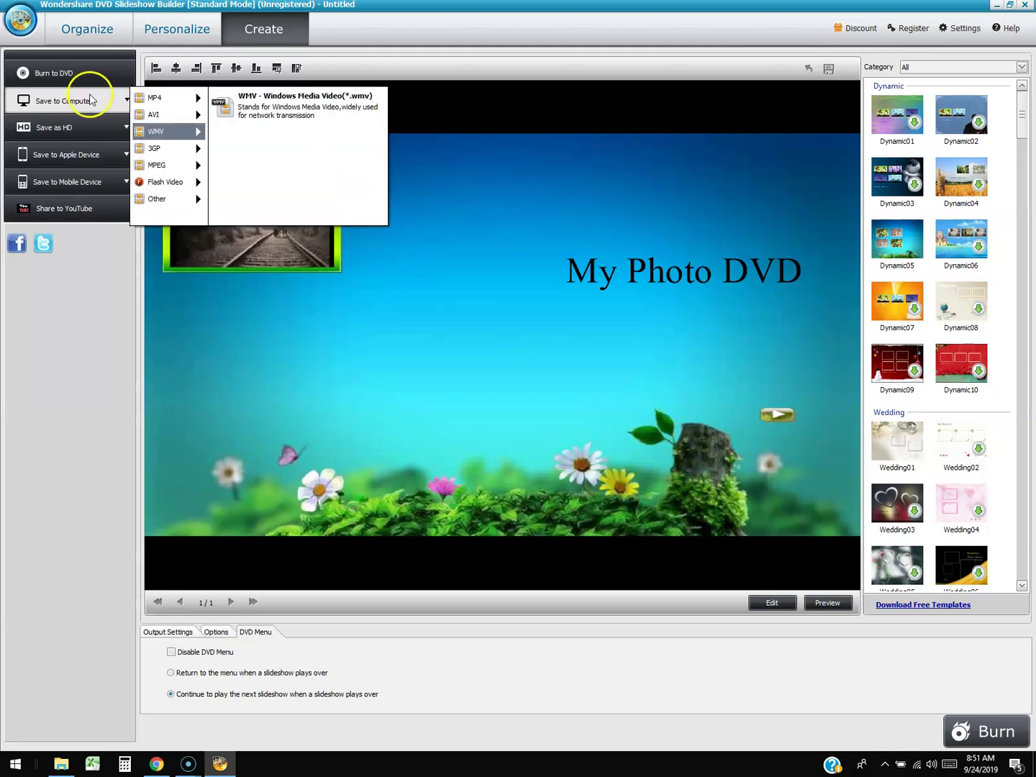
{"action": "mouse_move", "coordinate": [164, 105]}
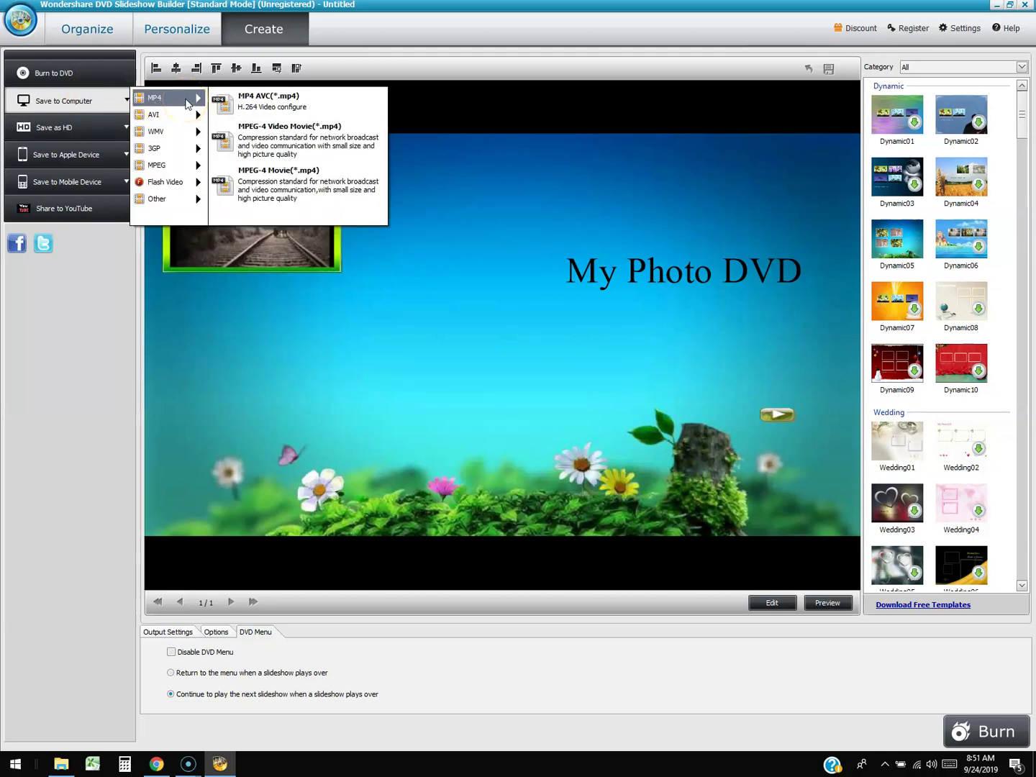
{"action": "left_click", "coordinate": [84, 153]}
{"action": "left_click", "coordinate": [92, 185]}
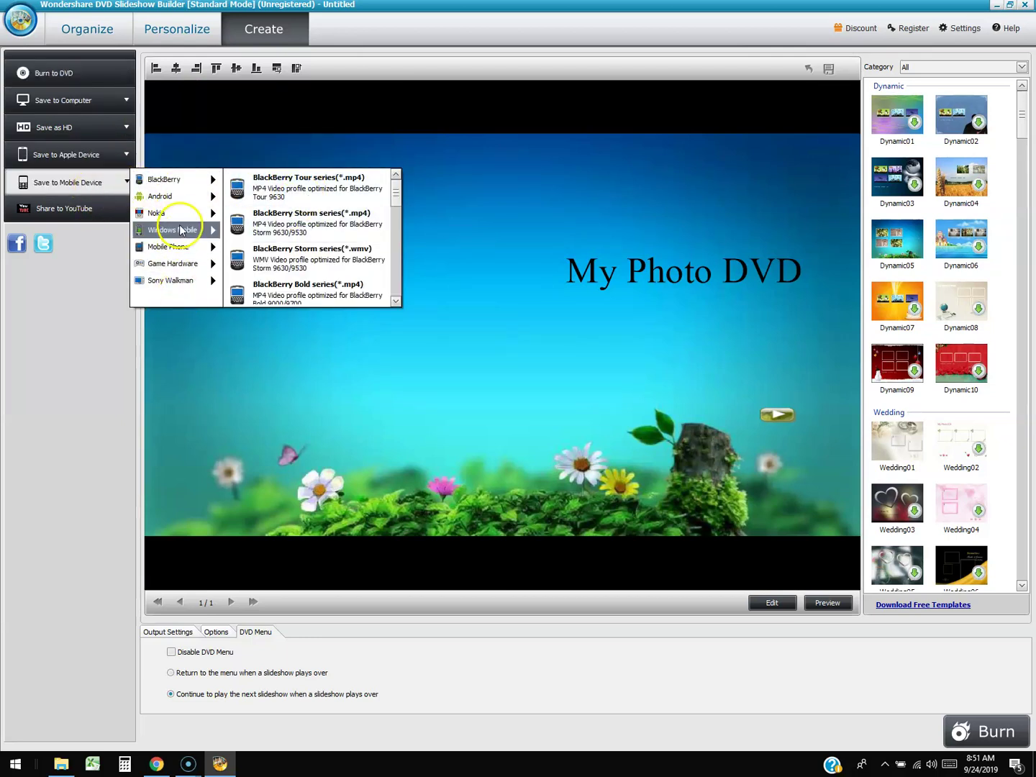
{"action": "left_click", "coordinate": [156, 288]}
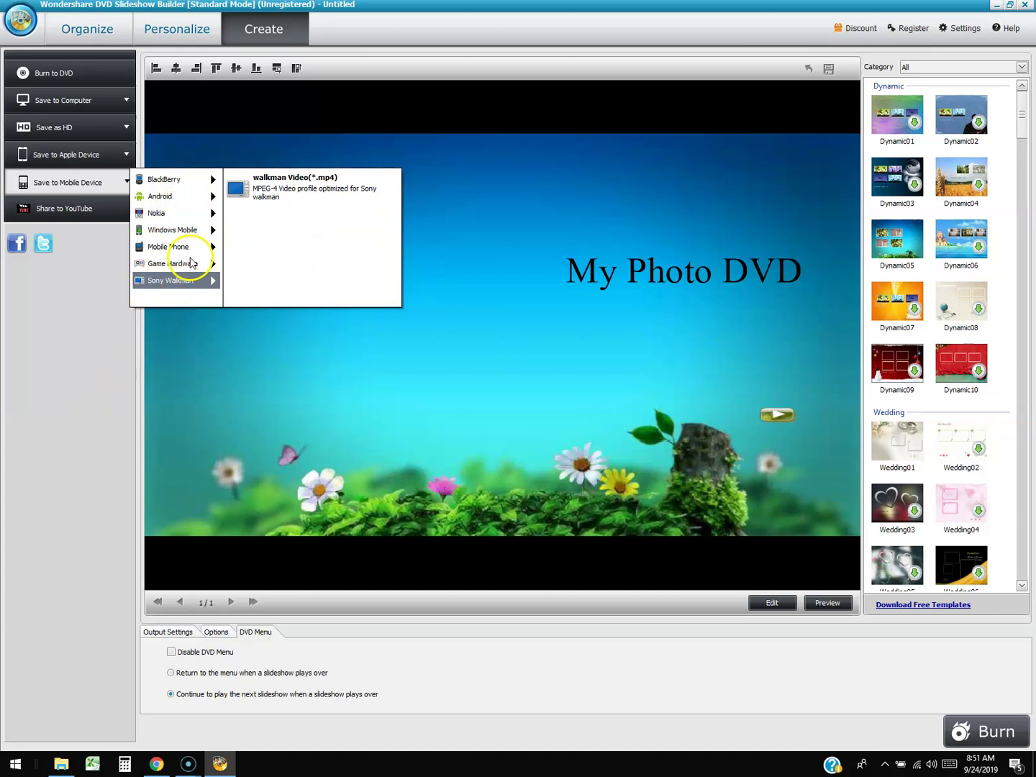
{"action": "left_click", "coordinate": [185, 196]}
{"action": "left_click", "coordinate": [79, 126]}
{"action": "left_click", "coordinate": [63, 101]}
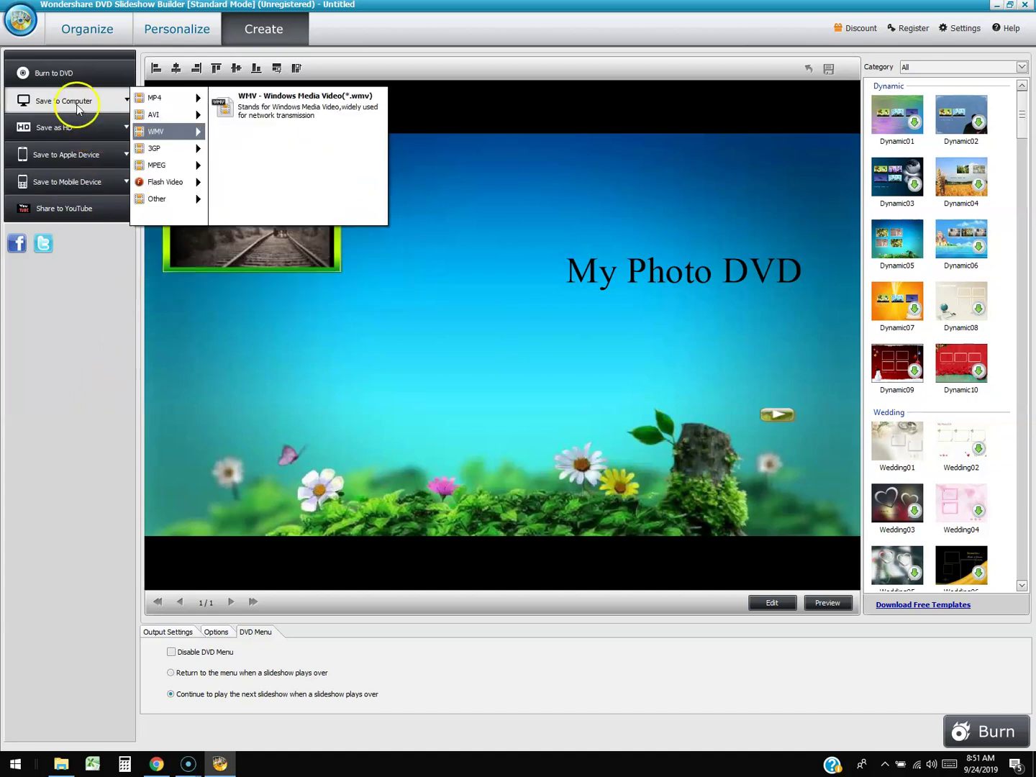
{"action": "left_click", "coordinate": [147, 100]}
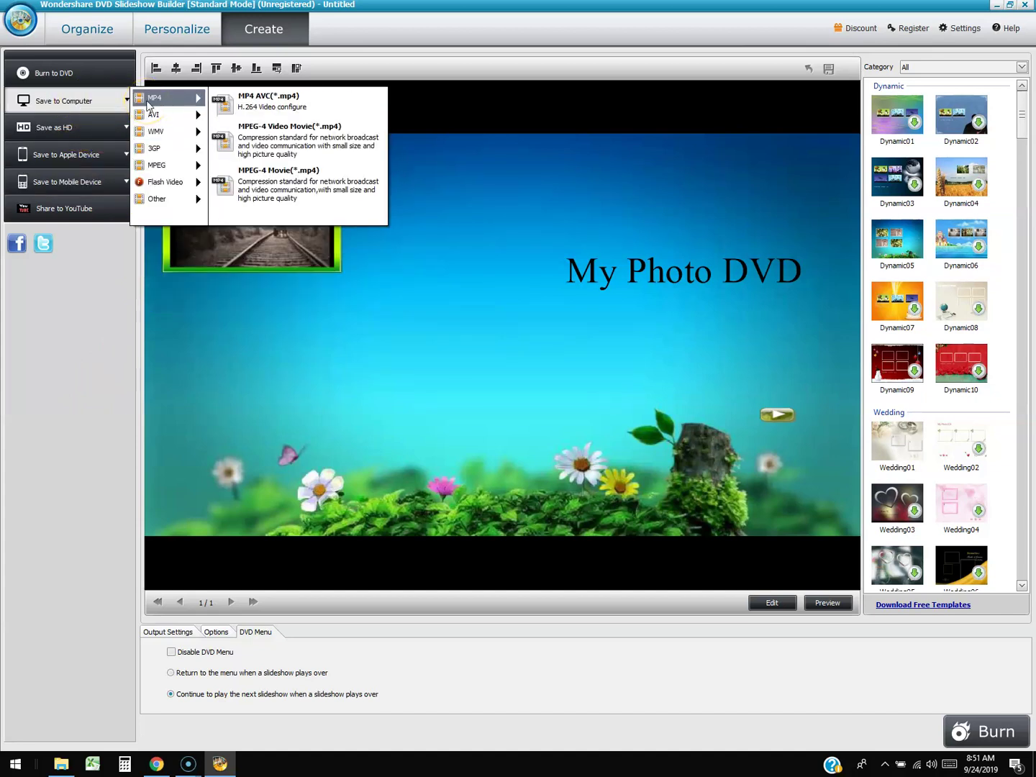
{"action": "left_click", "coordinate": [177, 132]}
{"action": "left_click", "coordinate": [177, 167]}
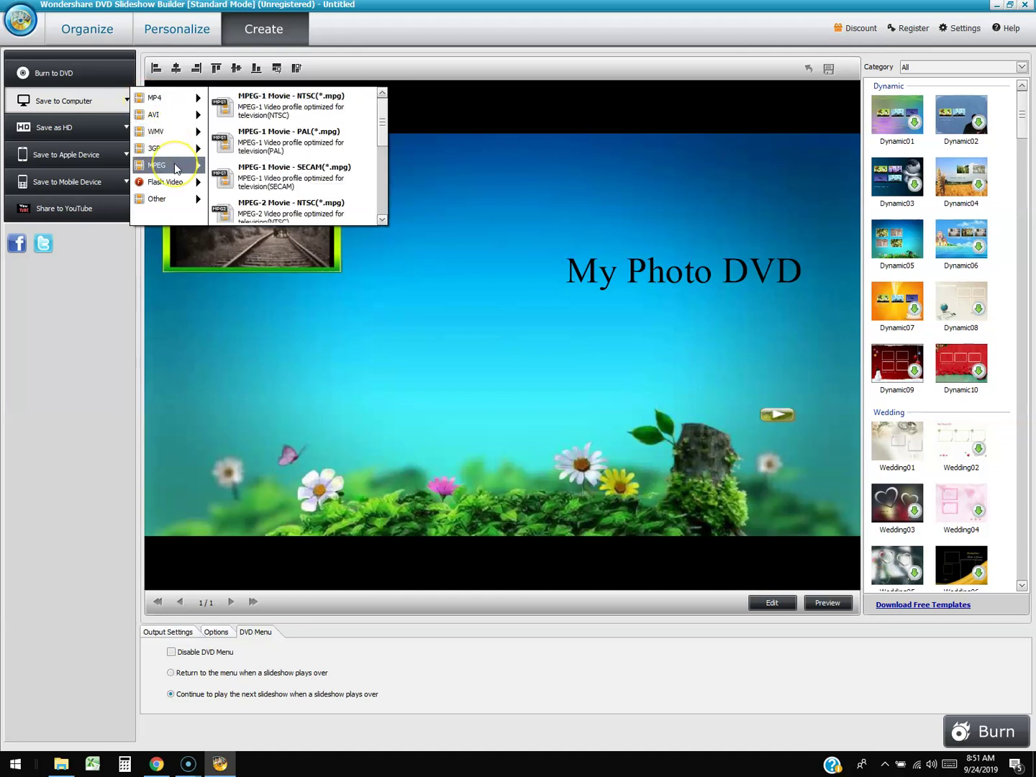
- Browse Dynamic04 and Dynamic05, then download the Dynamic07 DVD menu template
{"action": "left_click", "coordinate": [963, 119]}
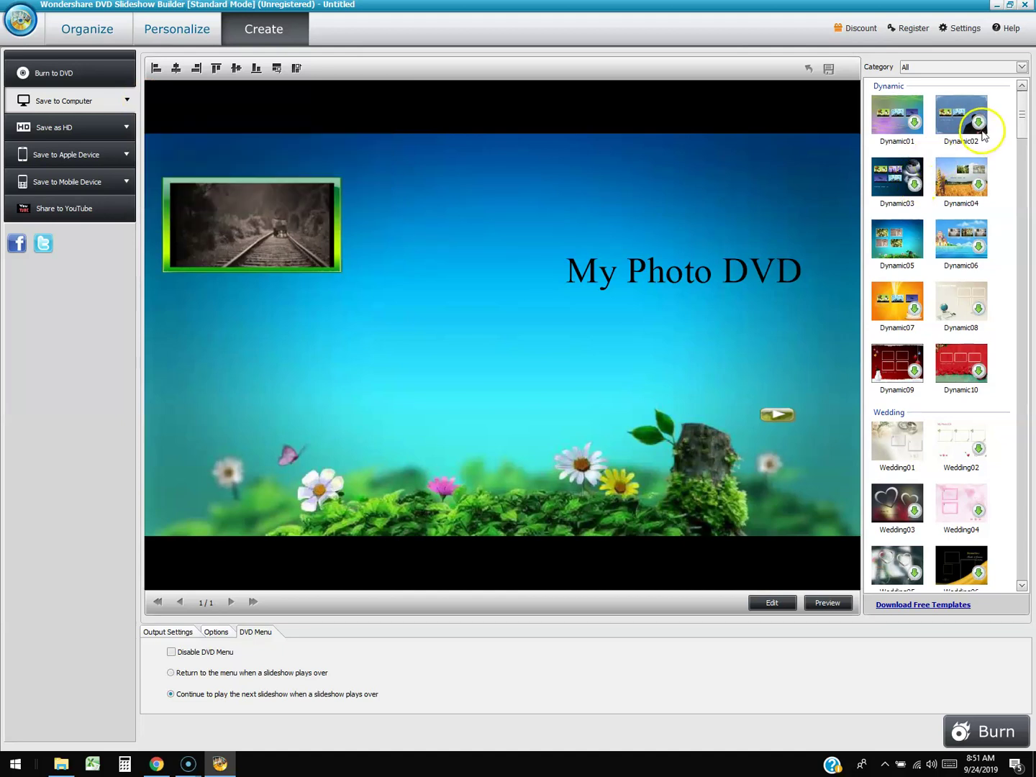
{"action": "left_click", "coordinate": [960, 176]}
{"action": "left_click", "coordinate": [920, 242]}
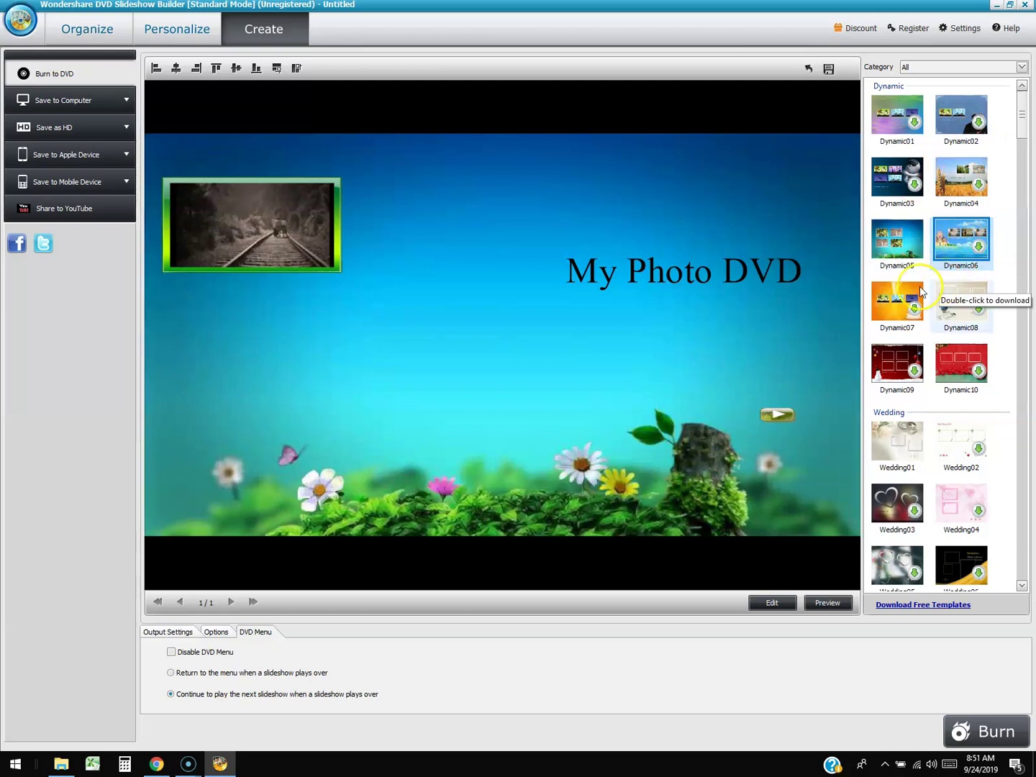
{"action": "left_click", "coordinate": [903, 302]}
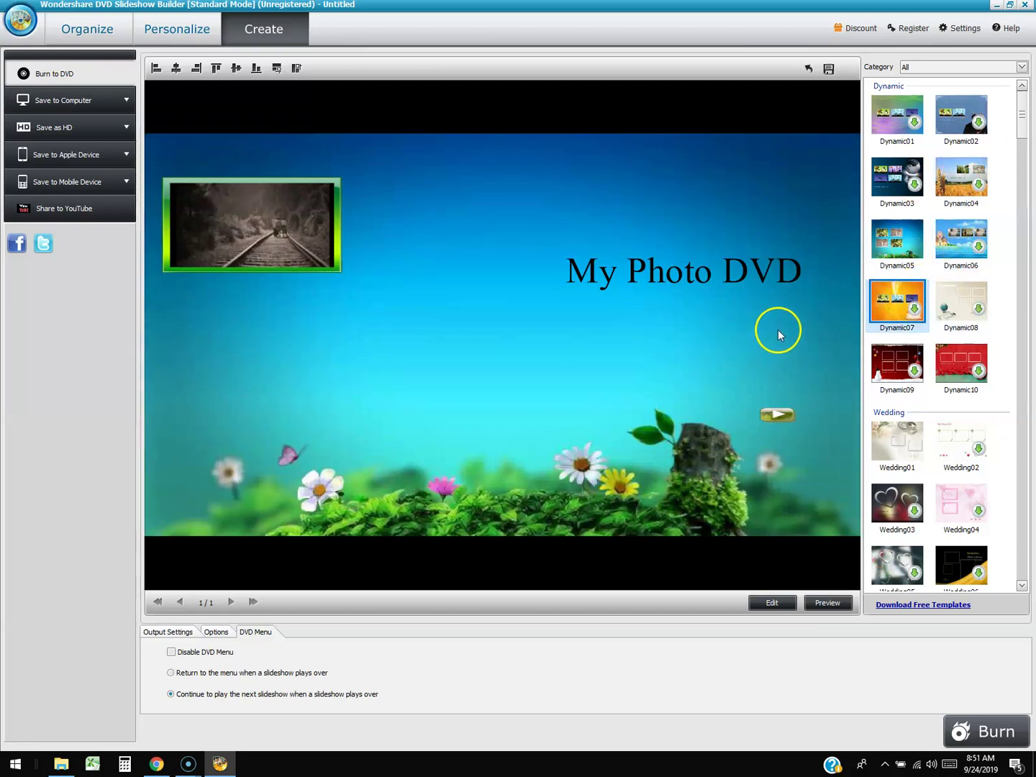
{"action": "left_click", "coordinate": [901, 316]}
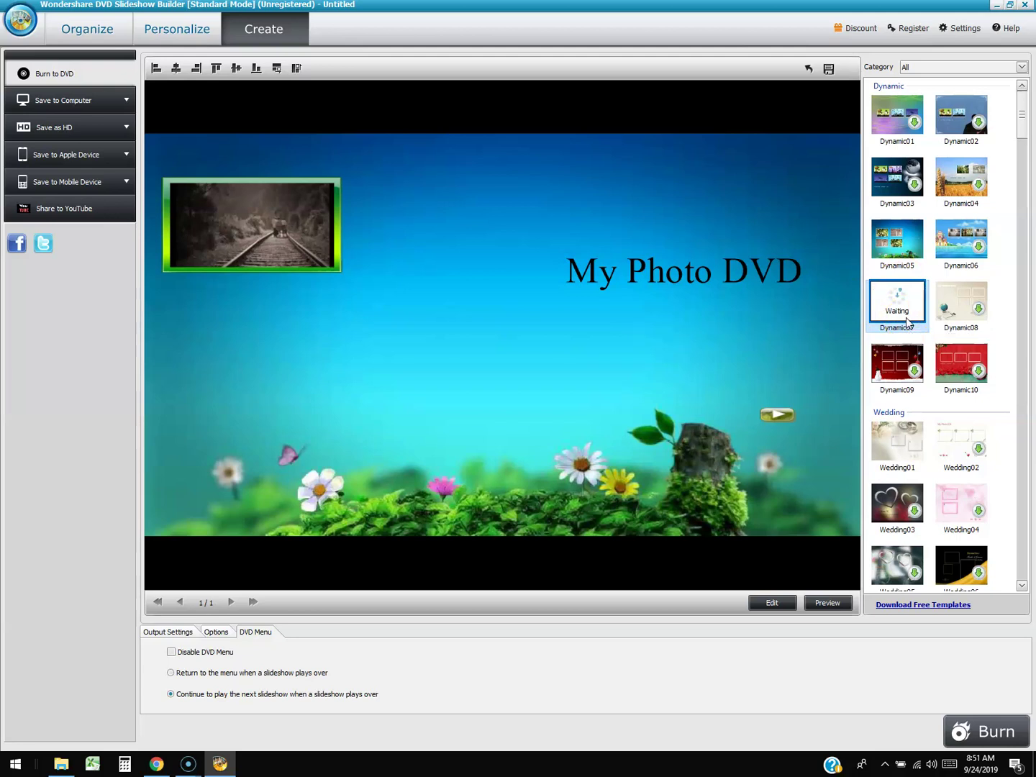
{"action": "left_click", "coordinate": [859, 359]}
- Look through the Save to Computer and mobile device export formats
{"action": "left_click", "coordinate": [69, 101]}
{"action": "left_click", "coordinate": [64, 182]}
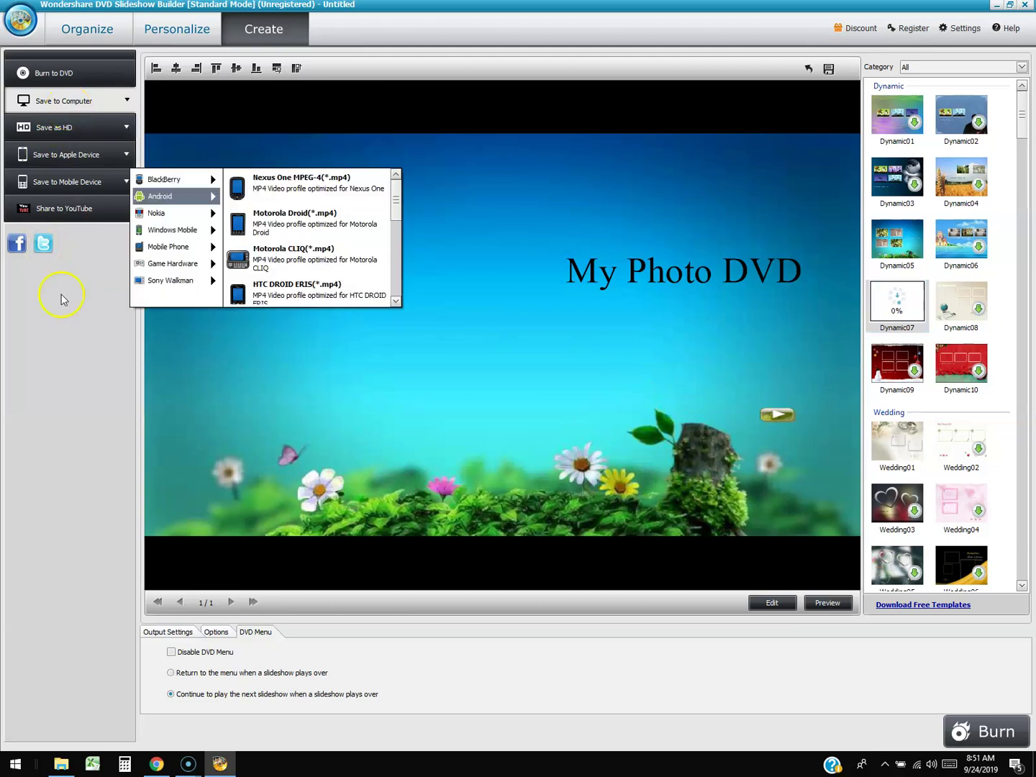
{"action": "left_click", "coordinate": [570, 414]}
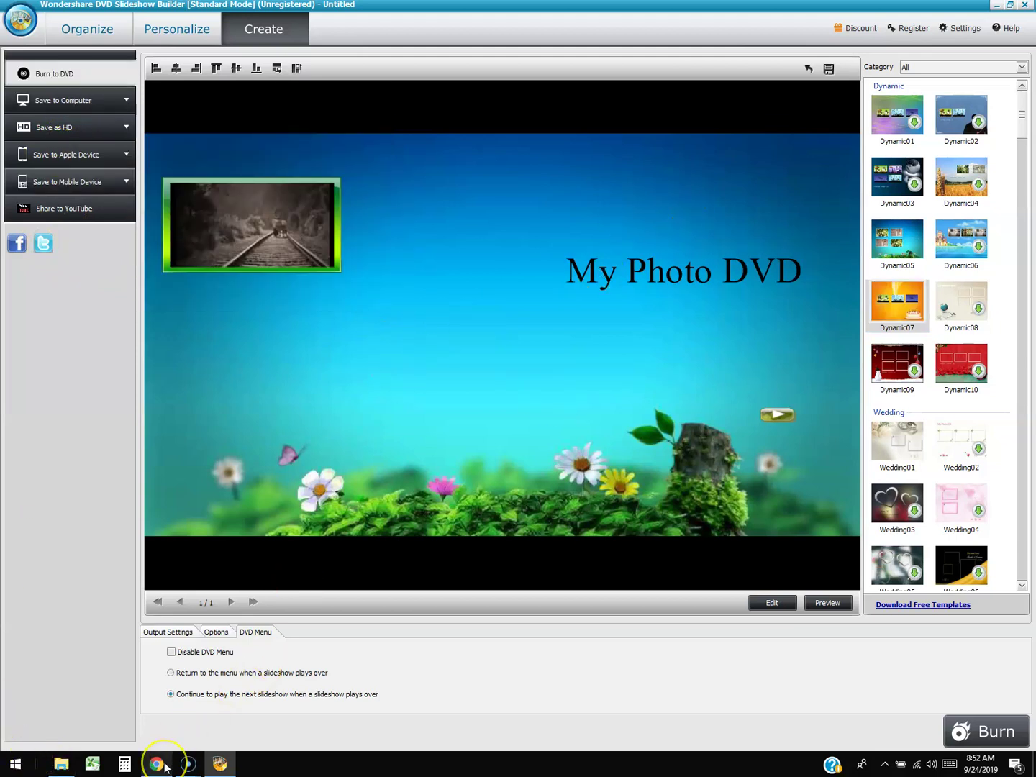
- Choose MP4 AVC (*.mp4) as the Save to Computer output format
{"action": "left_click", "coordinate": [155, 690]}
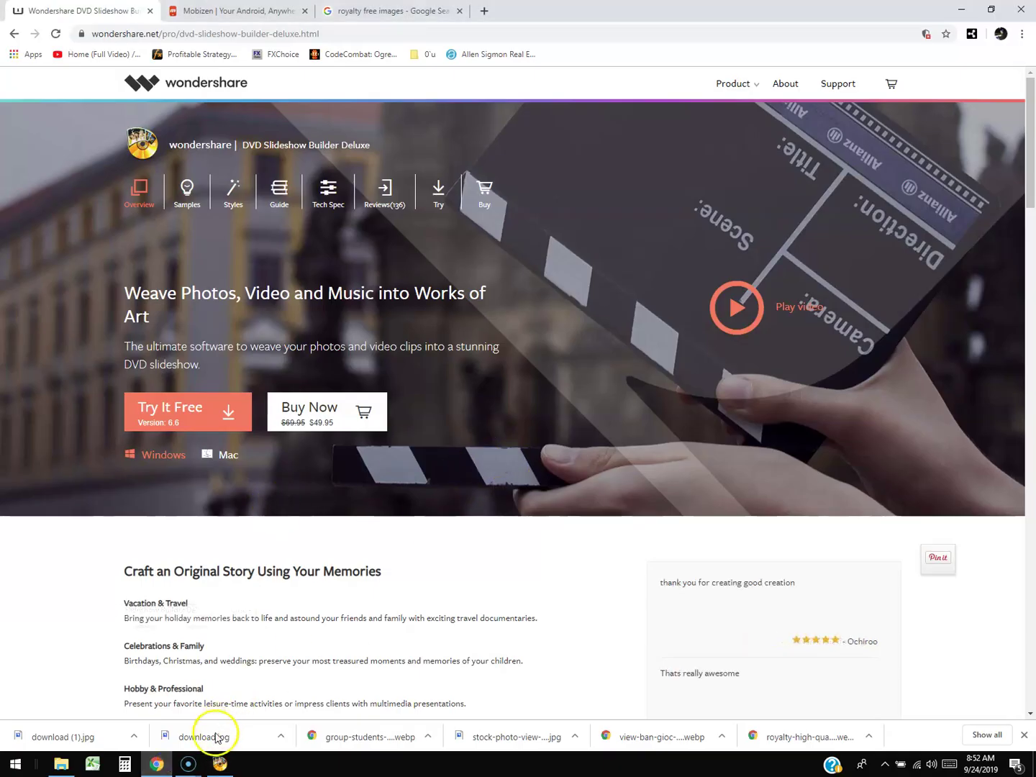
{"action": "left_click", "coordinate": [220, 762]}
{"action": "left_click", "coordinate": [100, 127]}
{"action": "left_click", "coordinate": [67, 108]}
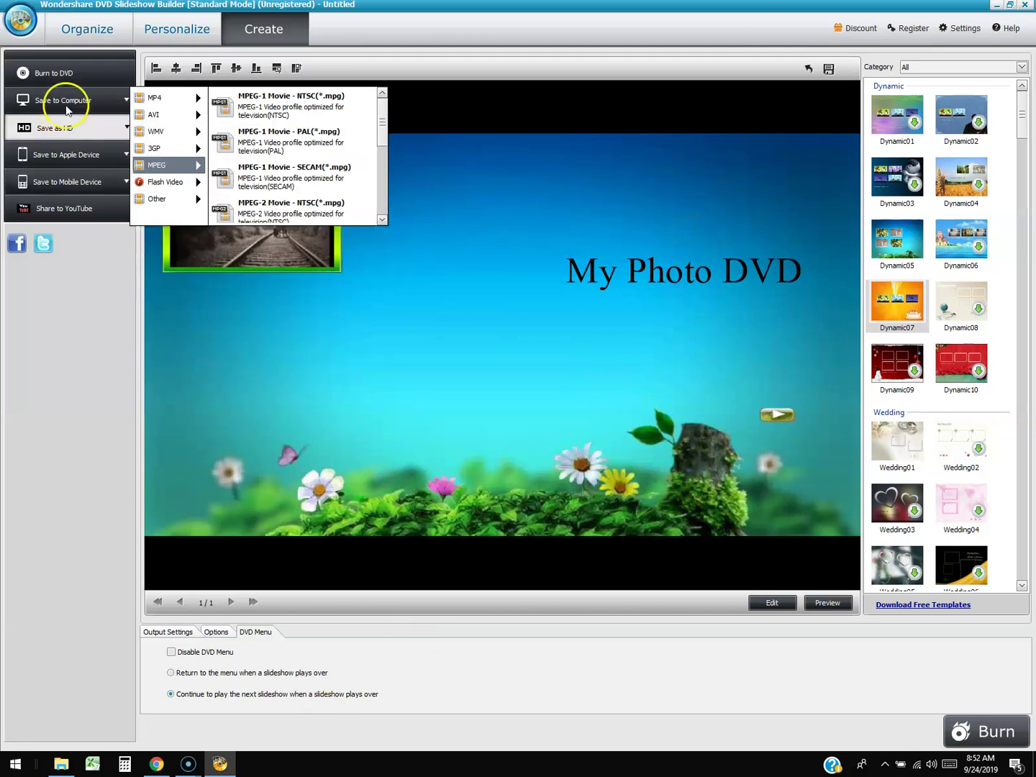
{"action": "mouse_move", "coordinate": [165, 102]}
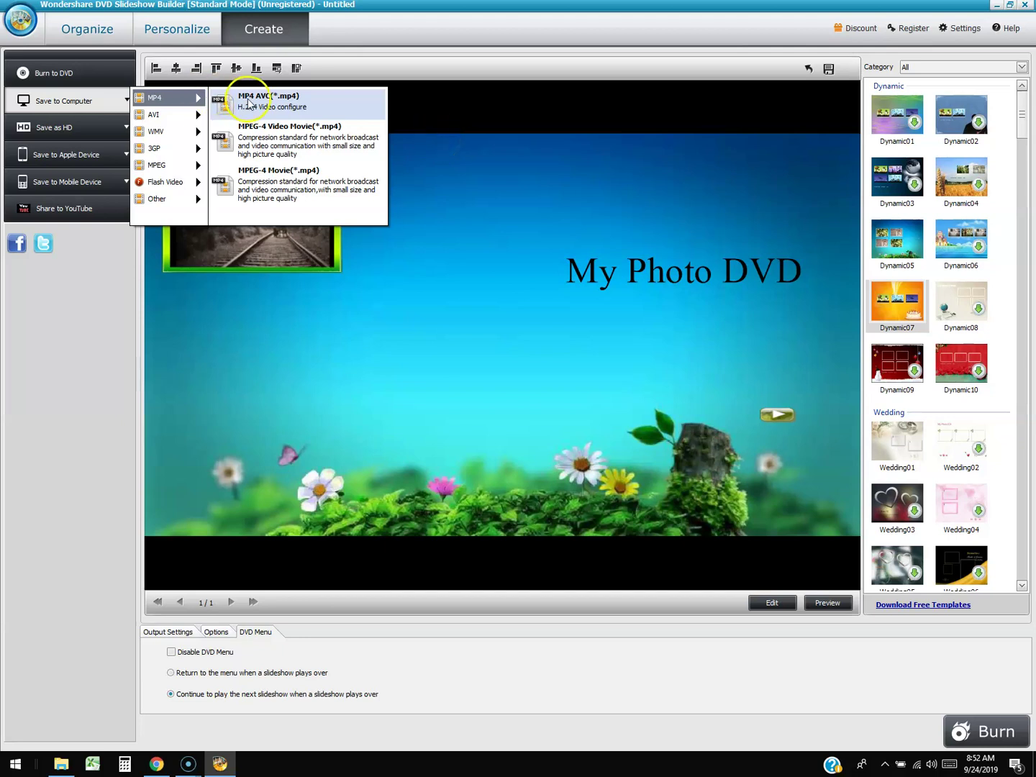
{"action": "left_click", "coordinate": [298, 100]}
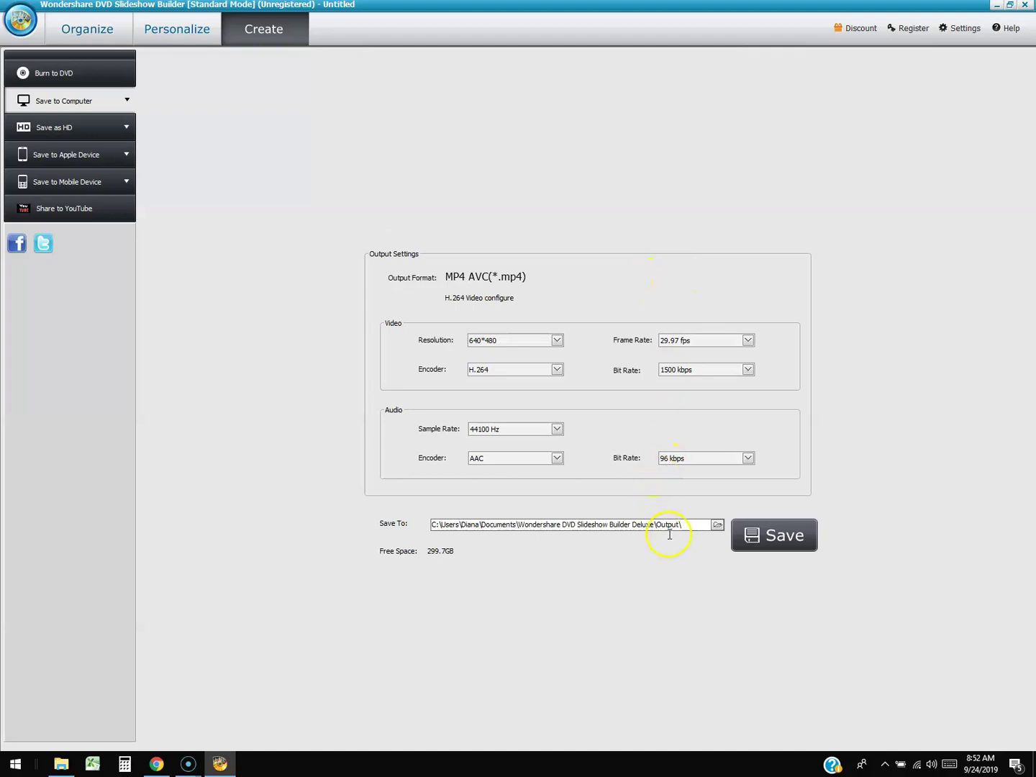
- Start the export, continue in trial mode, and save the project as DSBStandard1
{"action": "left_click", "coordinate": [759, 536]}
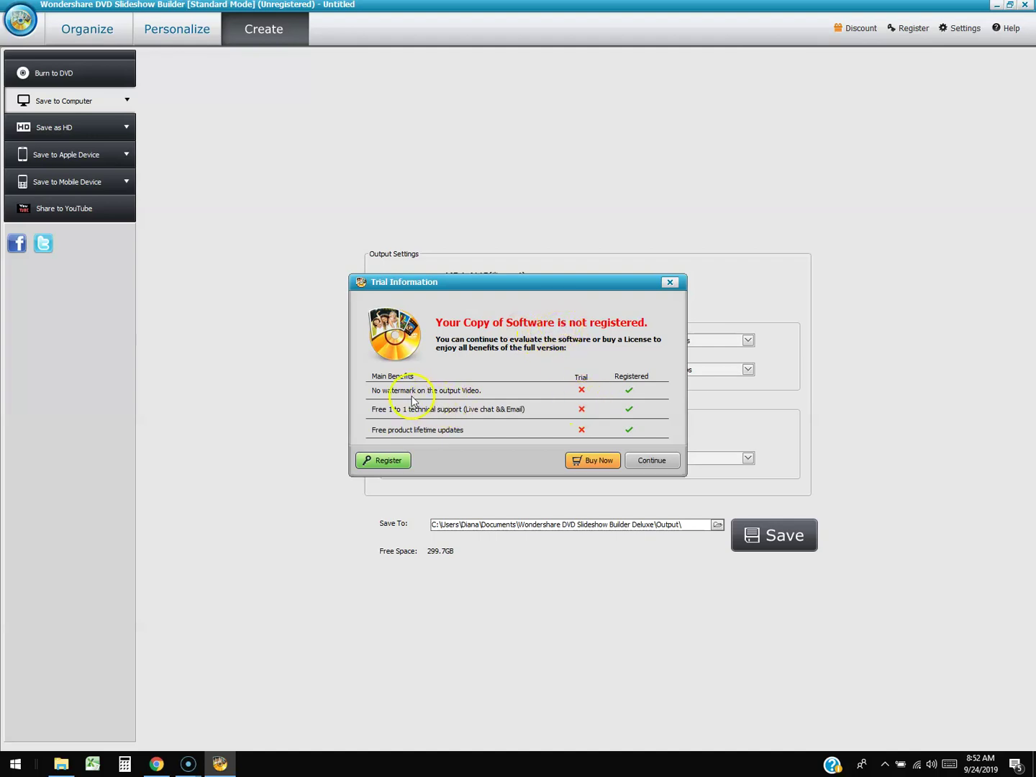
{"action": "left_click", "coordinate": [645, 459]}
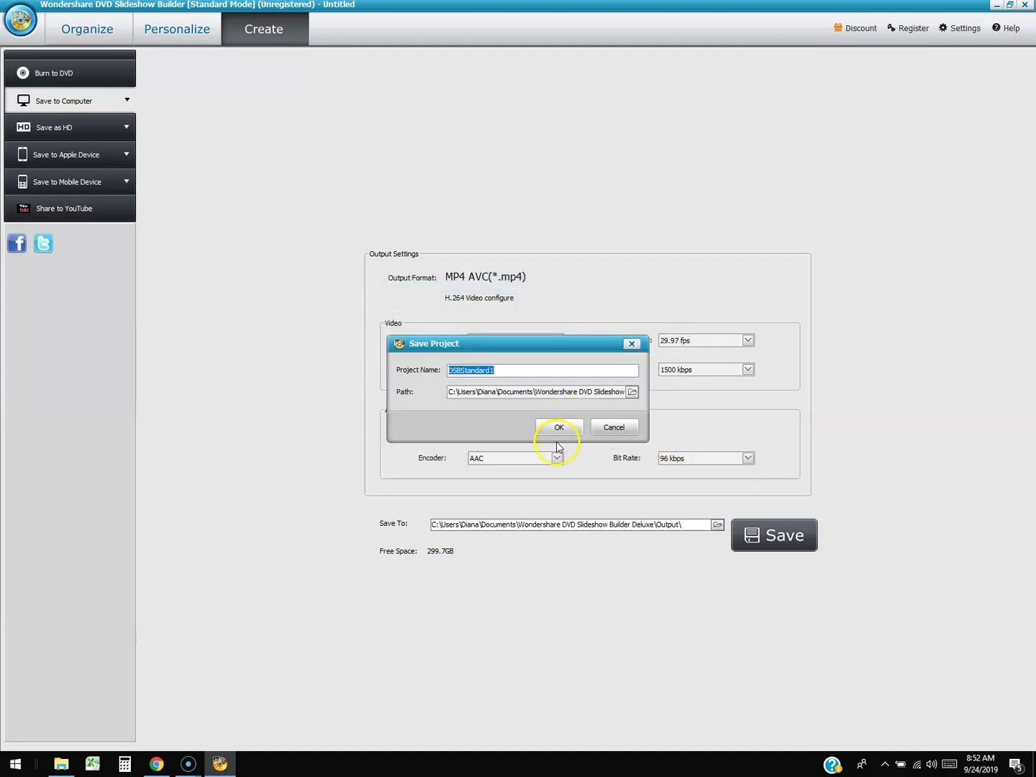
{"action": "left_click", "coordinate": [558, 428]}
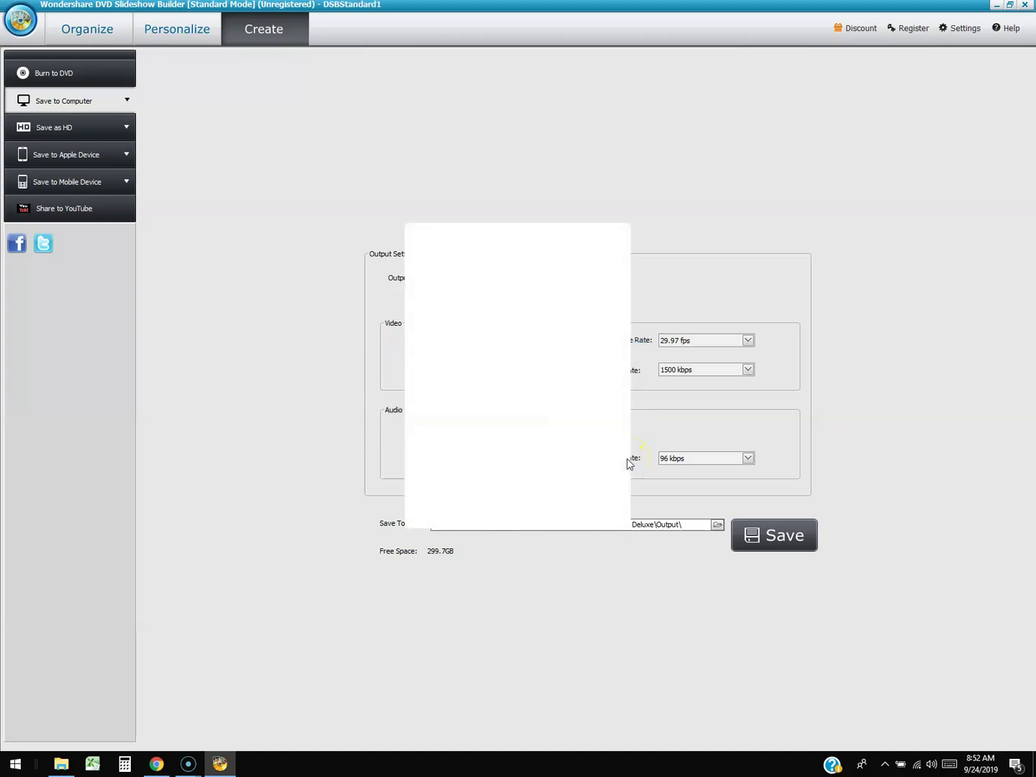
{"action": "left_click", "coordinate": [596, 457]}
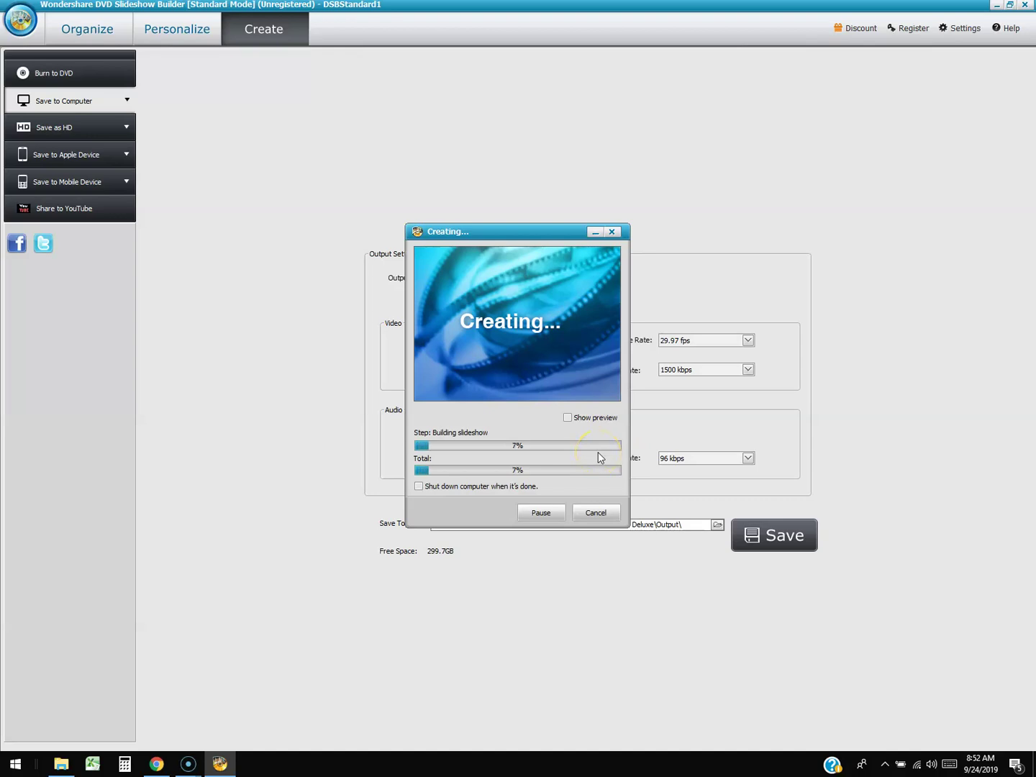
- Enable Show preview and let the MP4 render until 'Create movie successfully' appears
{"action": "left_click", "coordinate": [566, 418]}
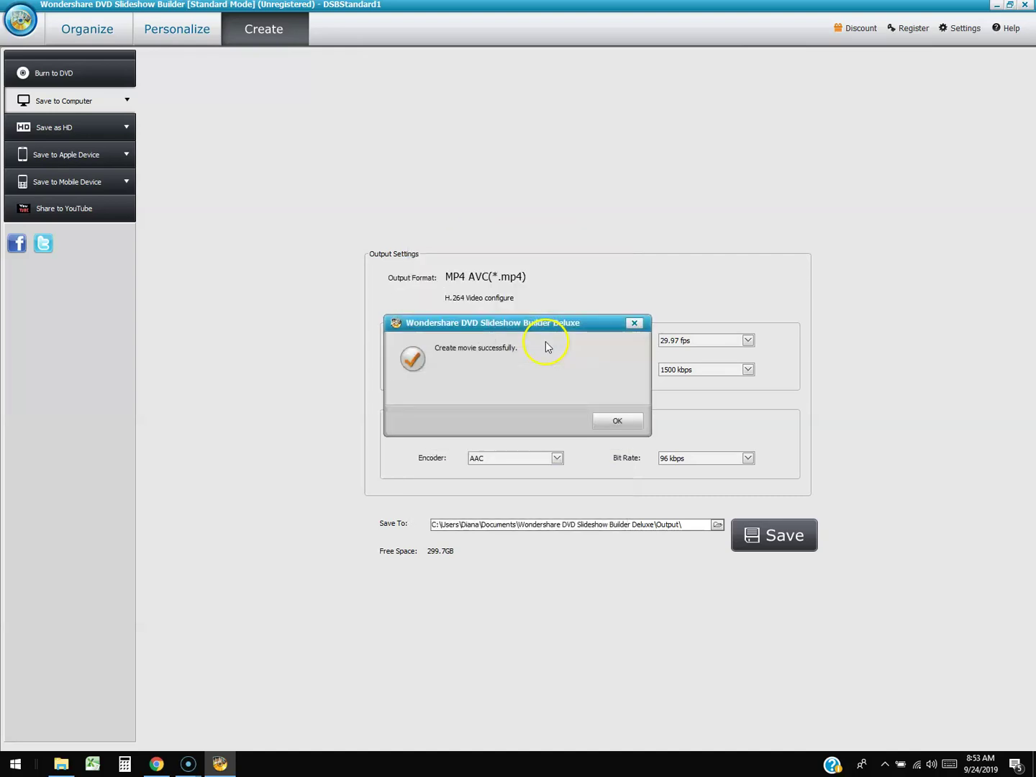
- Dismiss the success message, cancel Browse For Folder, and open Slideshow1 from the Output folder
{"action": "left_click", "coordinate": [616, 421]}
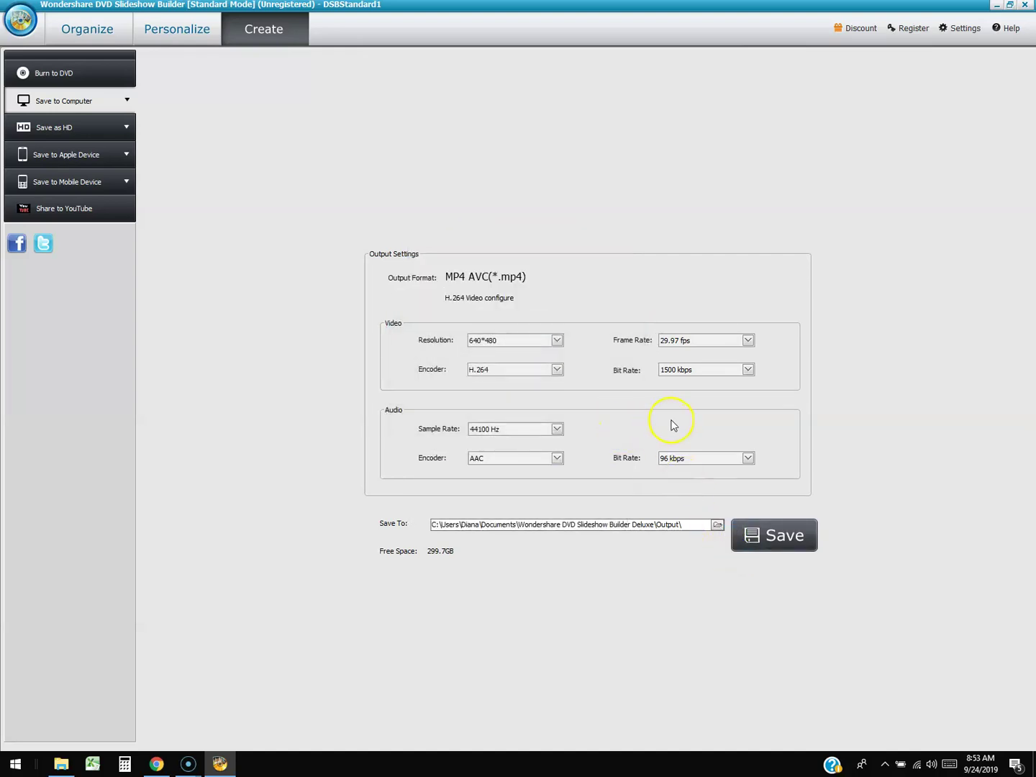
{"action": "left_click", "coordinate": [718, 525]}
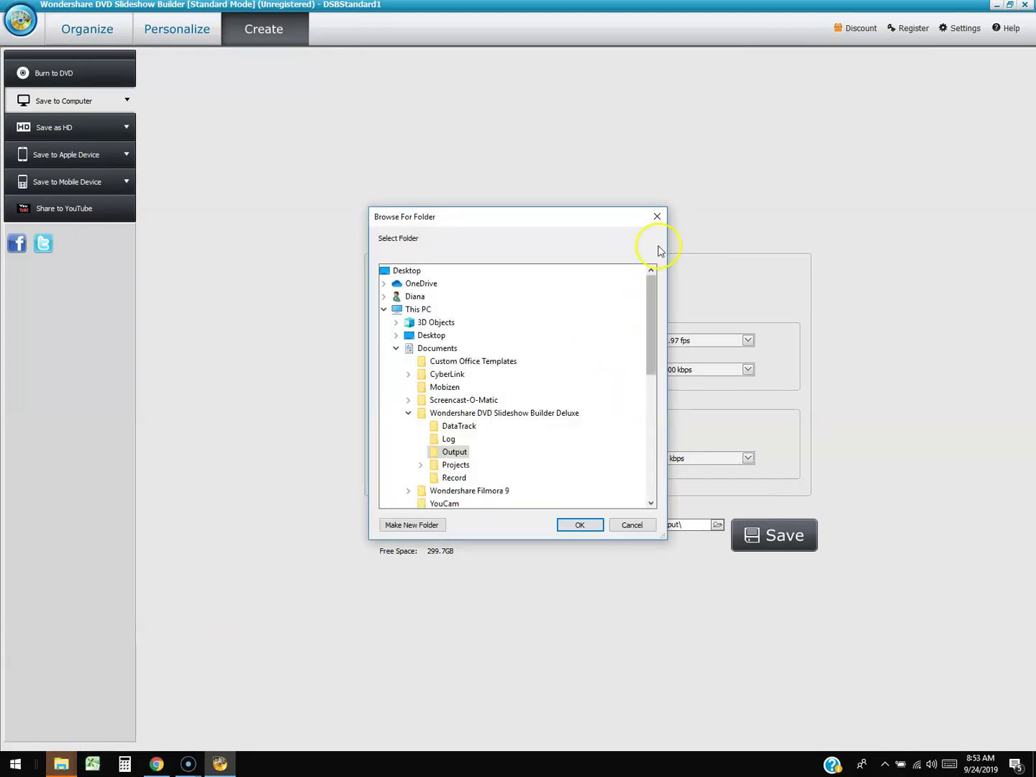
{"action": "left_click", "coordinate": [656, 217]}
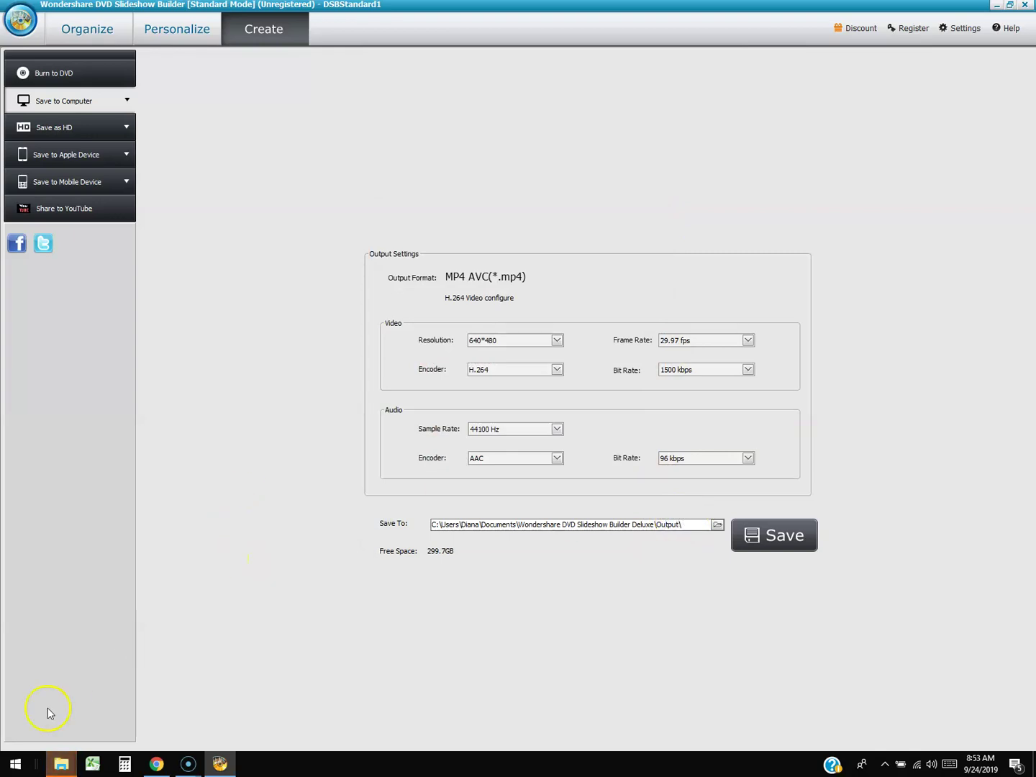
{"action": "left_click", "coordinate": [62, 763]}
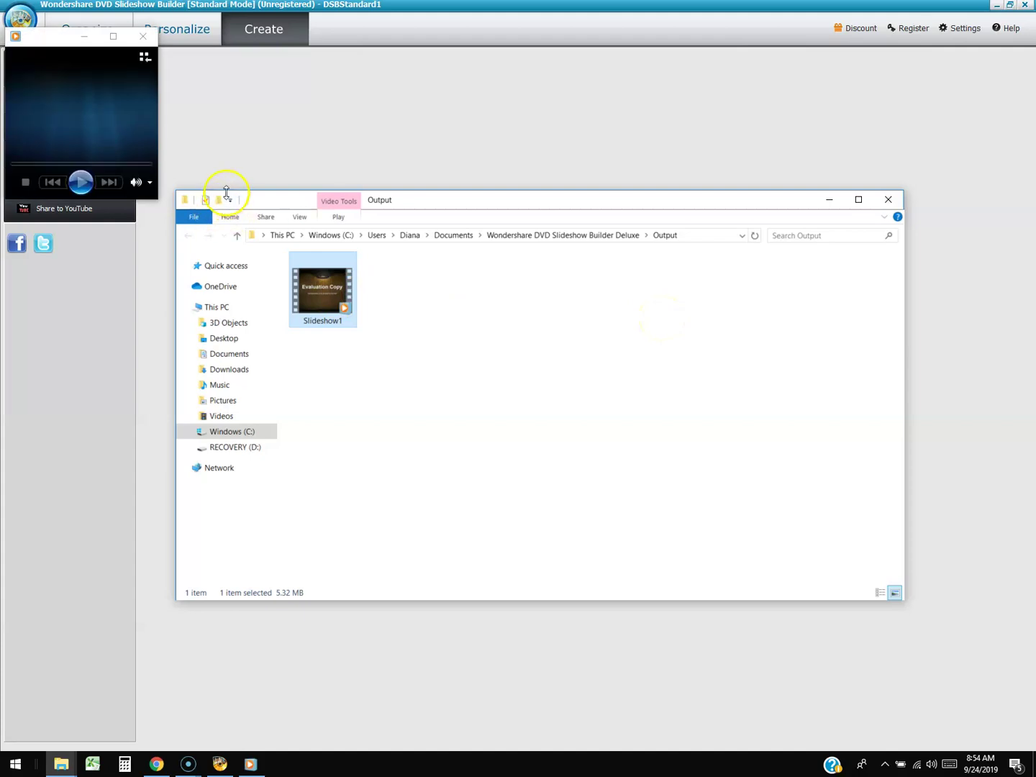
- Centre the Windows Media Player window, watch Slideshow1, then close it and return to the builder
{"action": "left_click", "coordinate": [120, 45]}
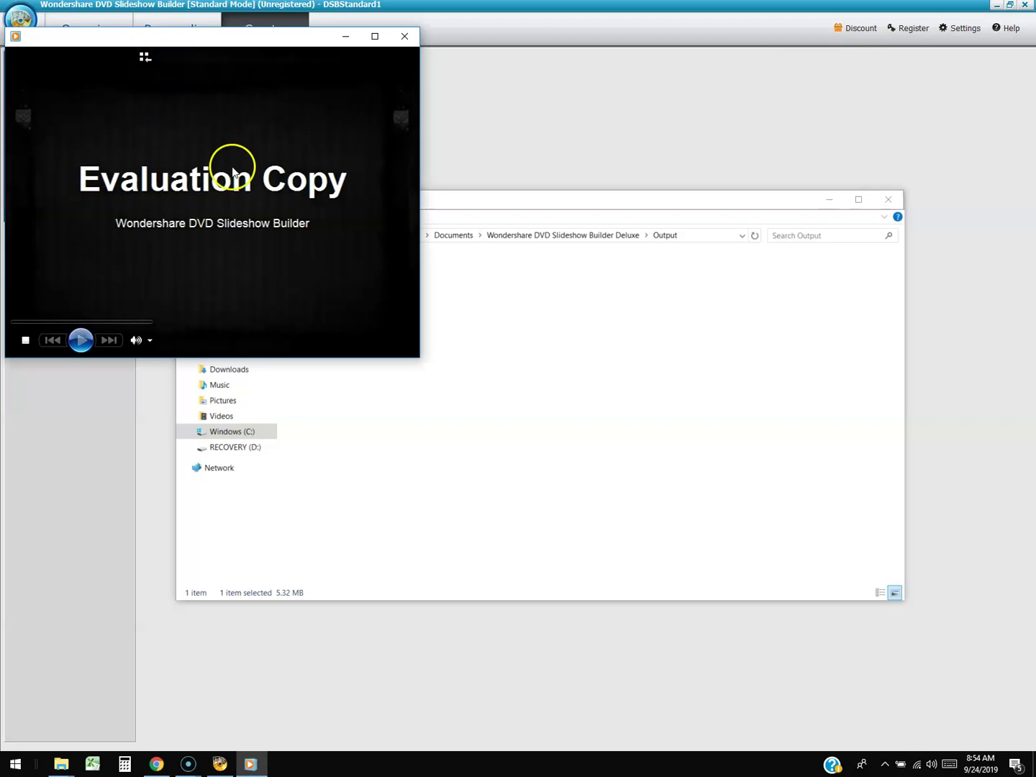
{"action": "left_click_drag", "start_coordinate": [246, 42], "coordinate": [469, 149]}
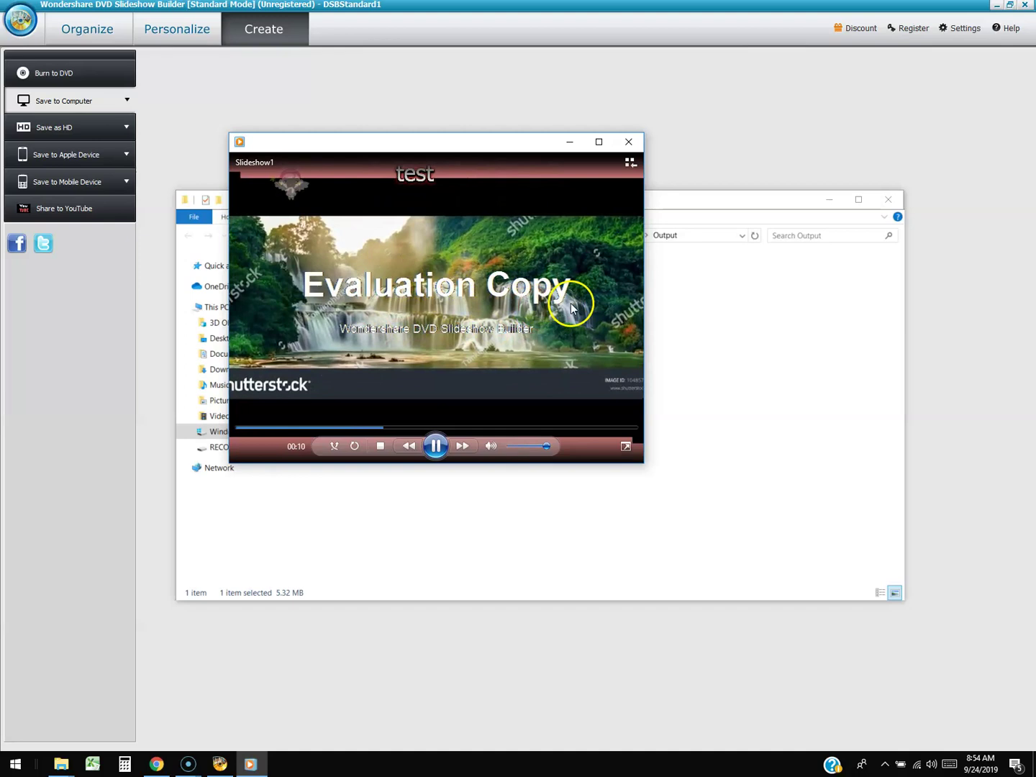
{"action": "left_click", "coordinate": [628, 142]}
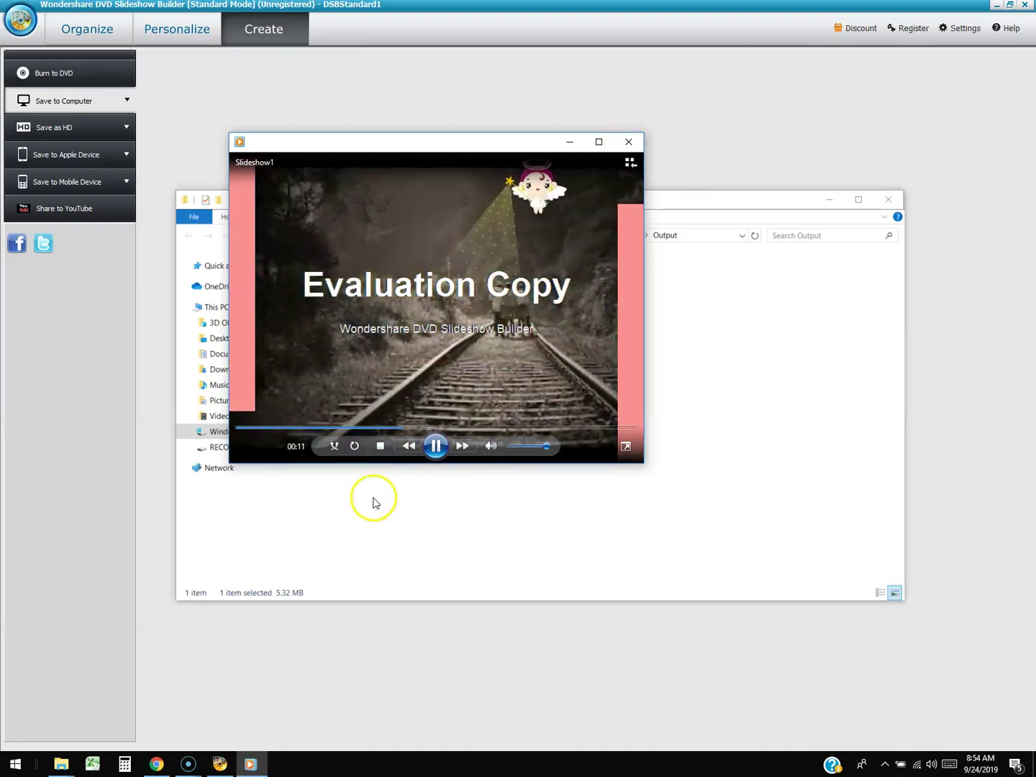
{"action": "left_click", "coordinate": [219, 762]}
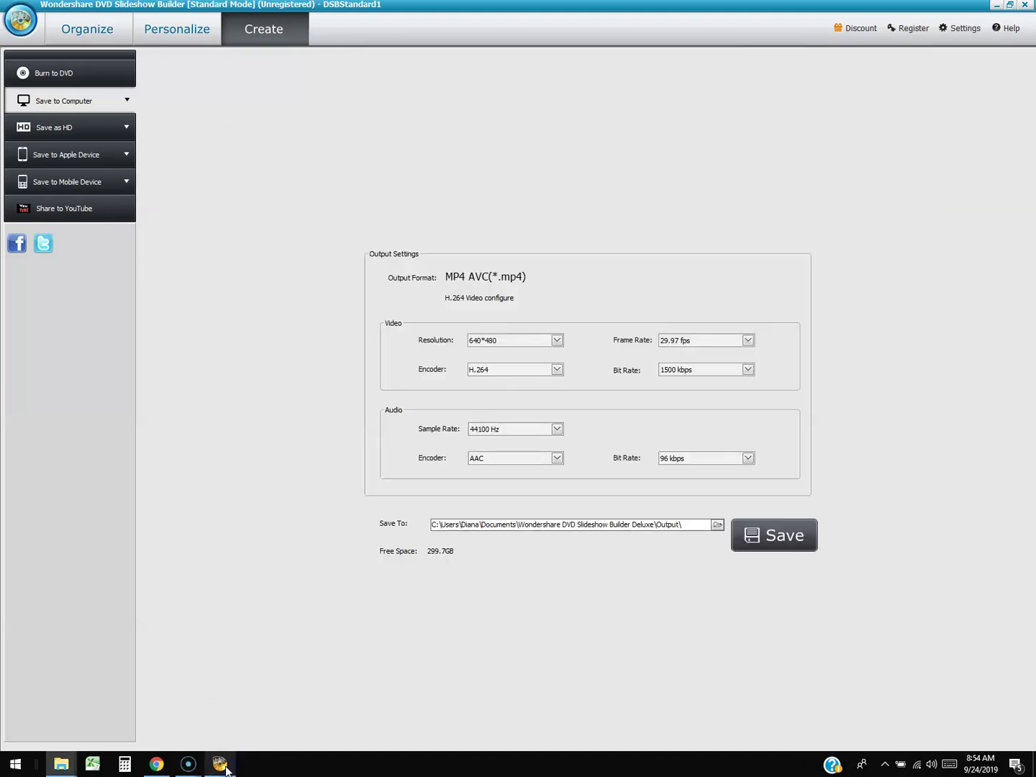
- Open the Wondershare store page for DVD Slideshow Builder Deluxe (licences from $39.95) from the Register prompt
{"action": "left_click", "coordinate": [908, 28]}
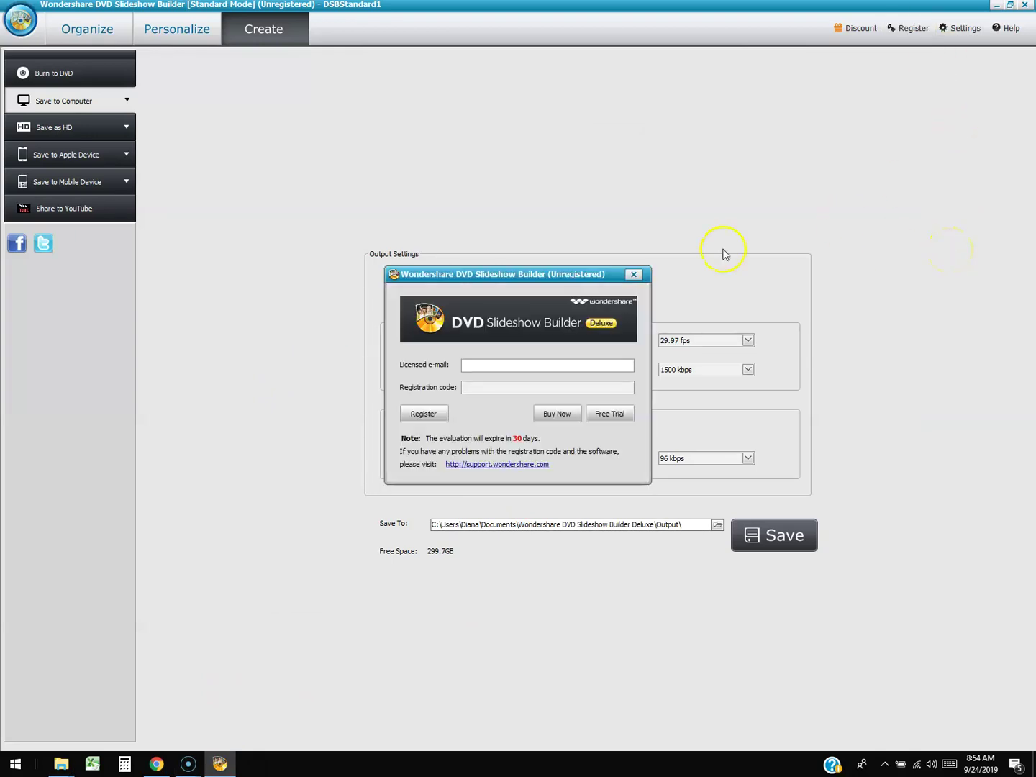
{"action": "left_click", "coordinate": [560, 414]}
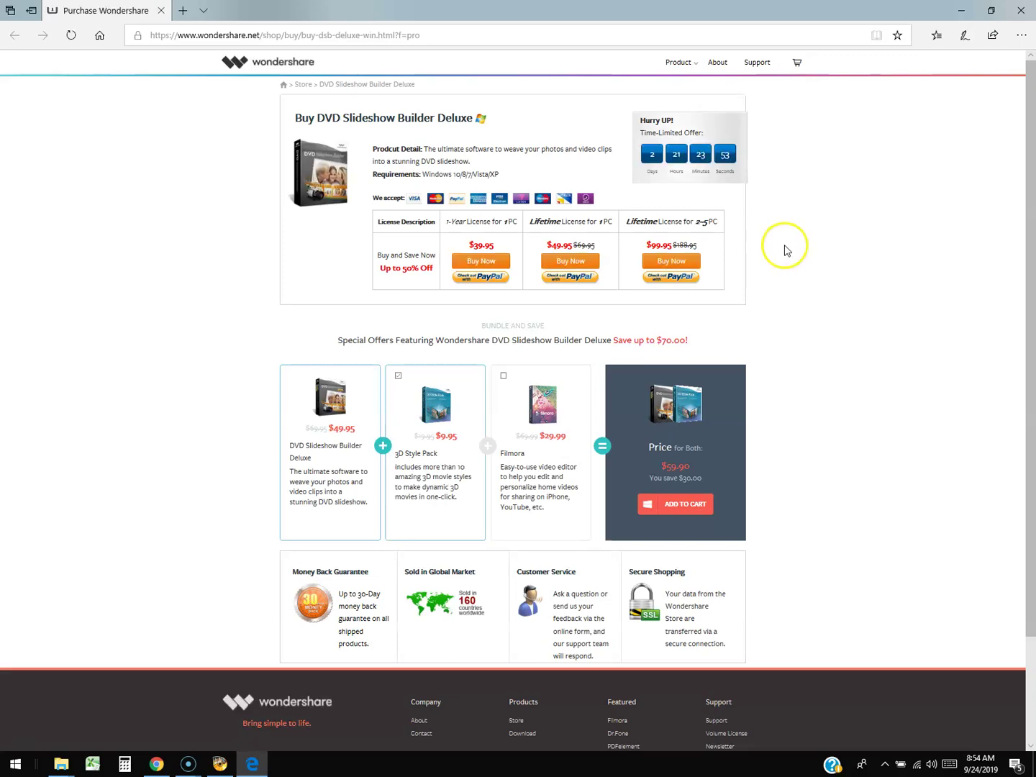
{"action": "scroll", "coordinate": [786, 249], "scroll_direction": "up", "scroll_amount": 2}
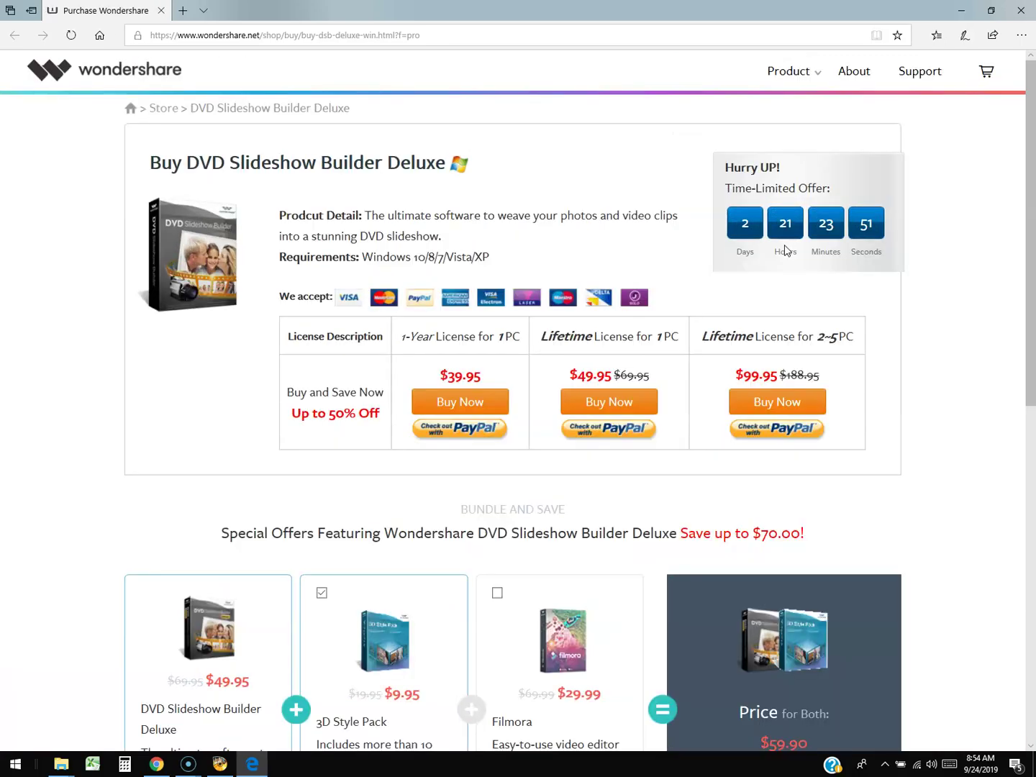
{"action": "scroll", "coordinate": [785, 249], "scroll_direction": "up", "scroll_amount": 1}
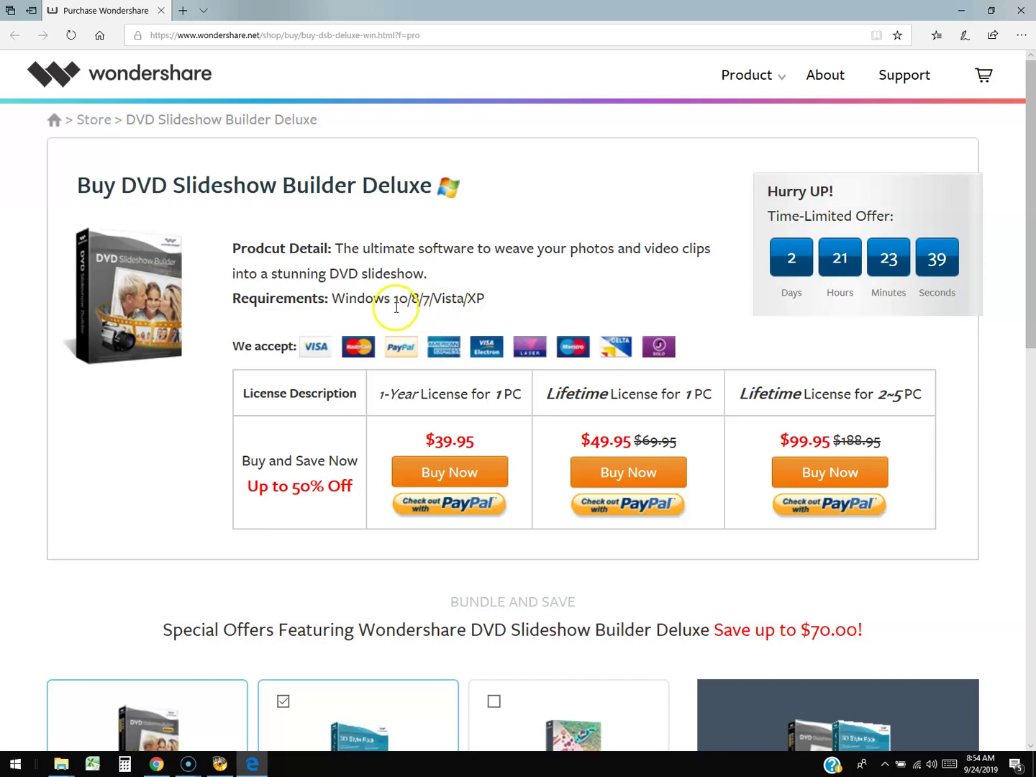
{"action": "left_click_drag", "start_coordinate": [395, 299], "coordinate": [505, 302]}
{"action": "left_click", "coordinate": [568, 302]}
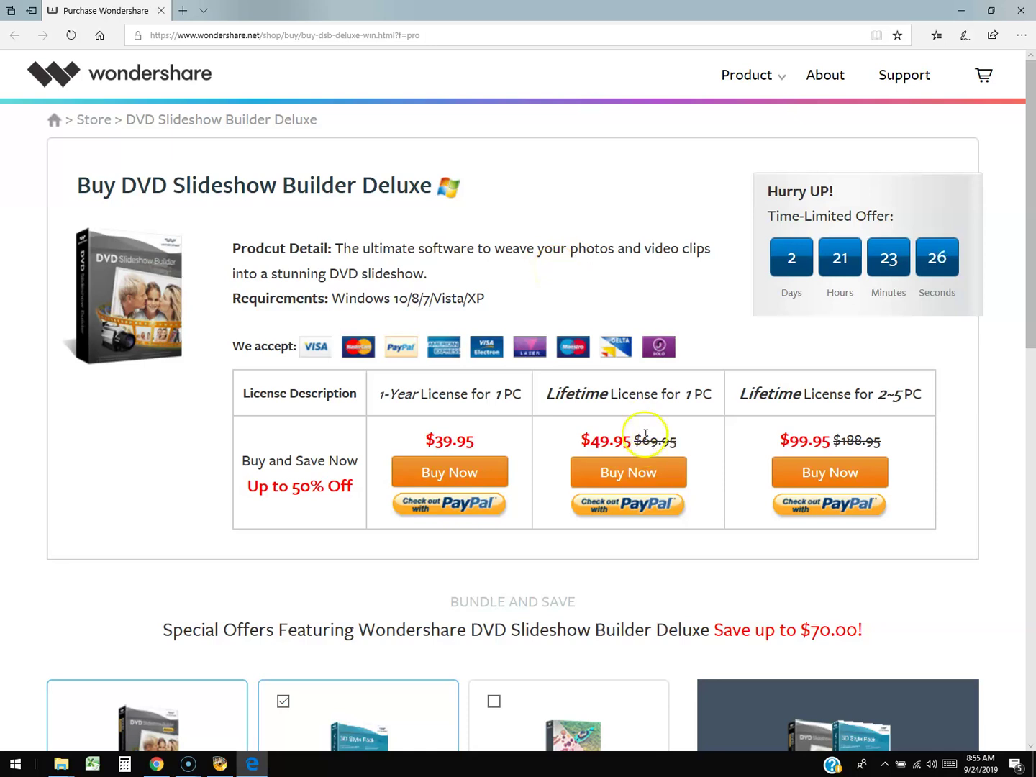
{"action": "left_click_drag", "start_coordinate": [385, 392], "coordinate": [719, 406]}
{"action": "left_click", "coordinate": [622, 293]}
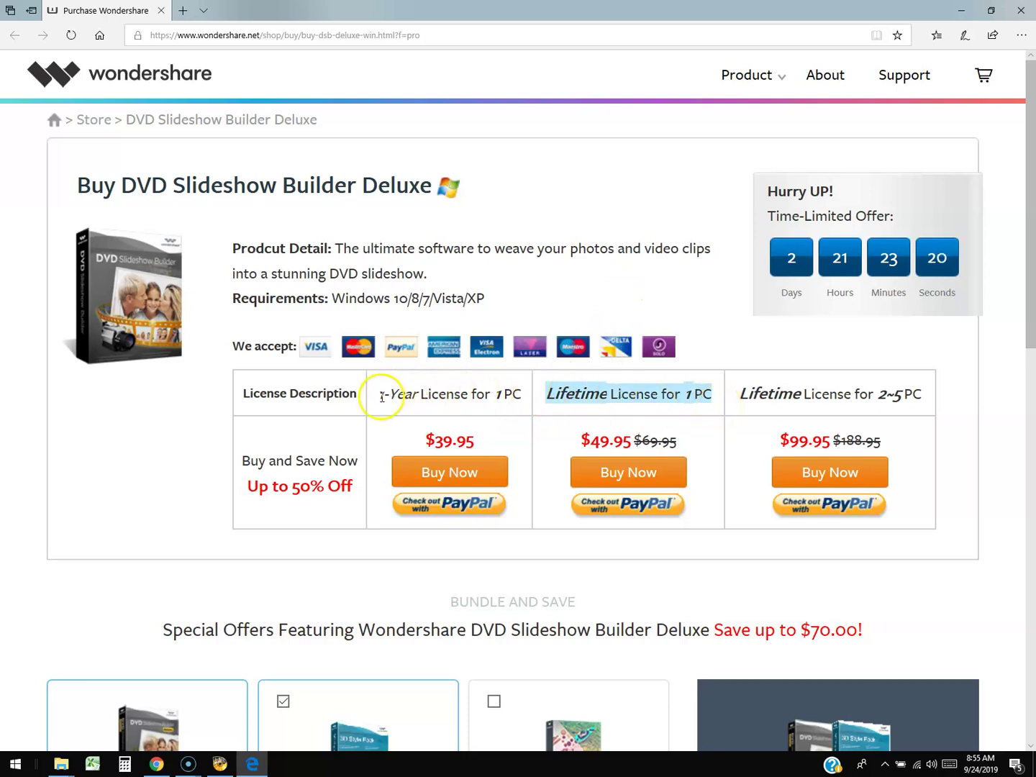
{"action": "left_click_drag", "start_coordinate": [382, 396], "coordinate": [470, 393]}
{"action": "left_click", "coordinate": [578, 396]}
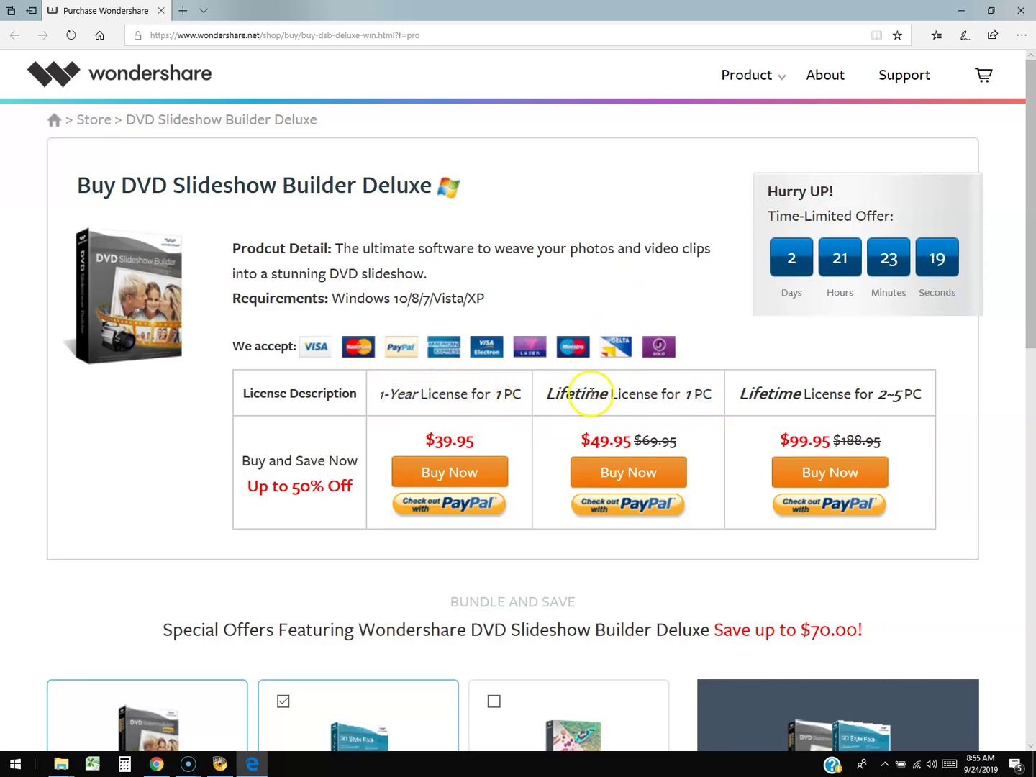